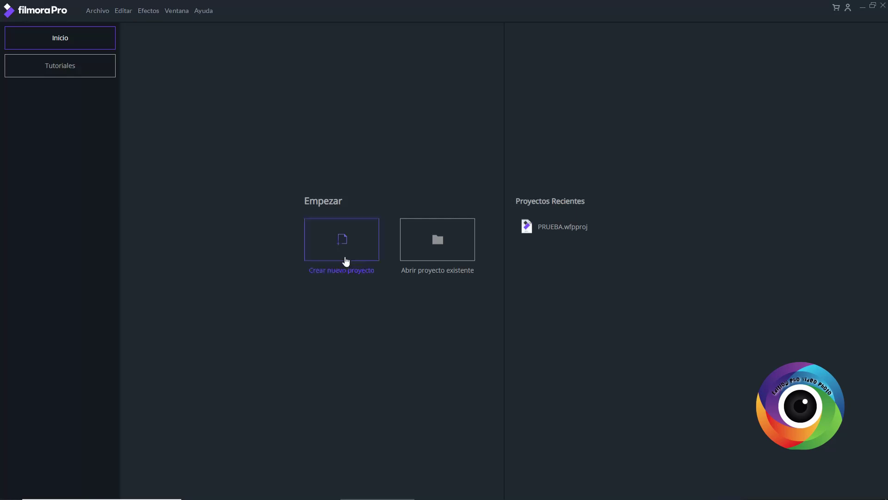
# Create a new project with high-performance proxies generated automatically for imported media.
pyautogui.click(344, 257)
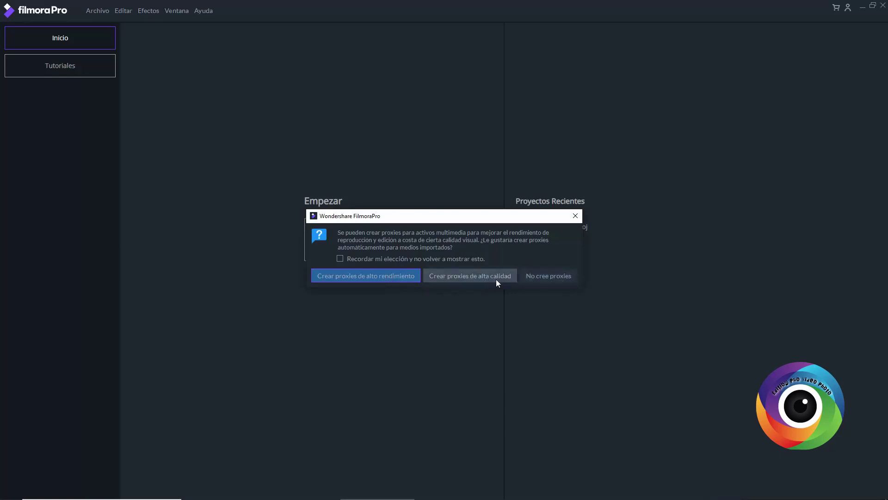
pyautogui.click(380, 277)
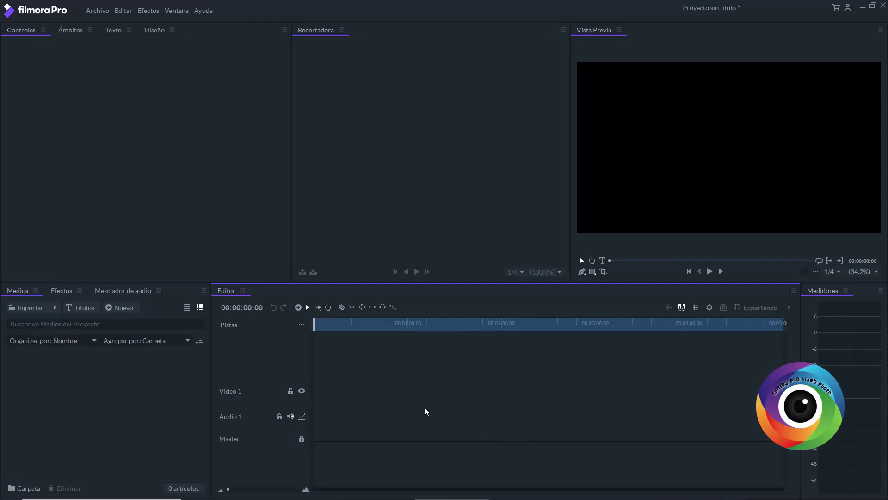
# Import GH010154.MP4 and GH010155.MP4, followed by the MTS clips, the CARTOON WHOOSH sounds and the SUSCRIBITE.png image.
pyautogui.click(48, 311)
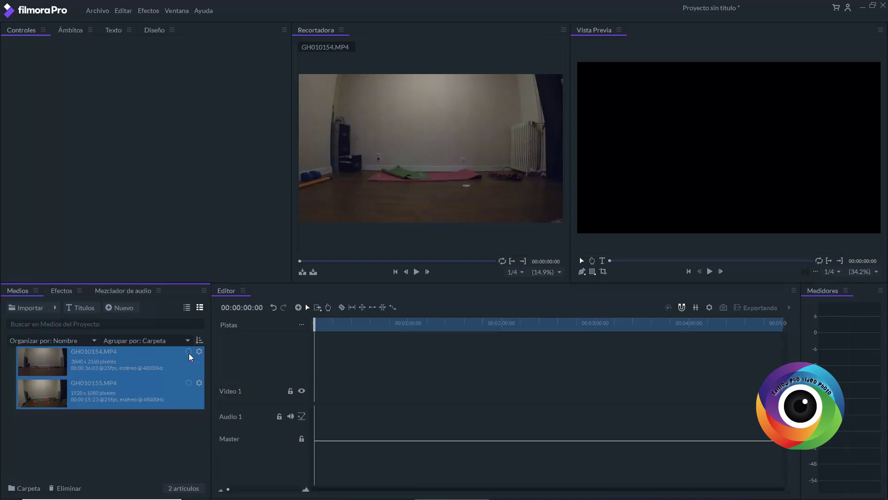
pyautogui.moveTo(319, 89)
pyautogui.click(55, 307)
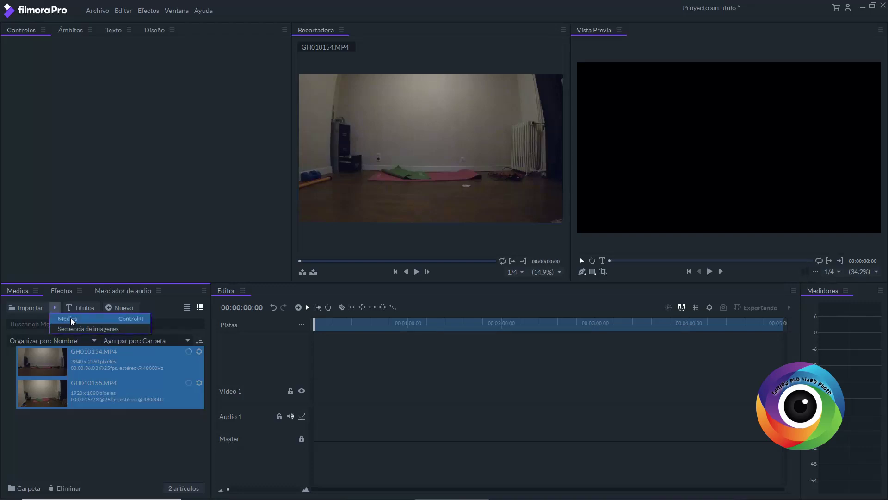
pyautogui.click(70, 319)
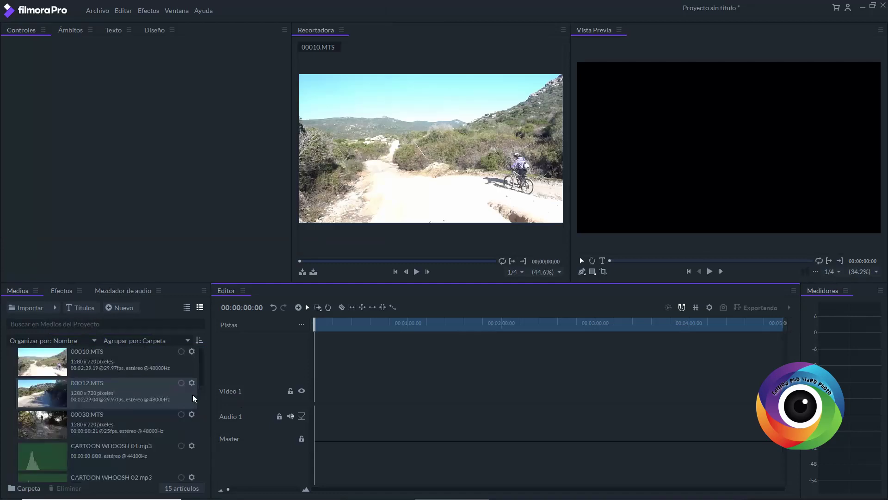
pyautogui.scroll(-5, 123, 391)
pyautogui.scroll(-1, 123, 426)
pyautogui.scroll(6, 132, 435)
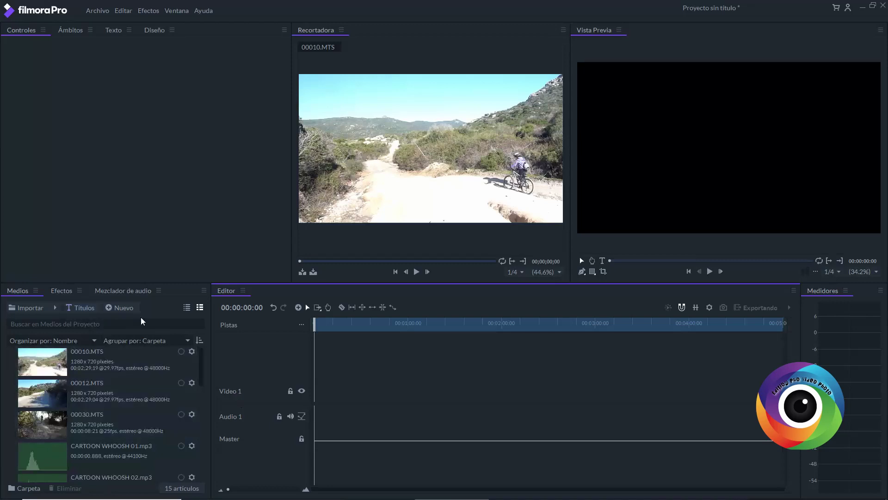
# Group the project media by media type and expand the Imágenes and Audio Video folders.
pyautogui.click(95, 342)
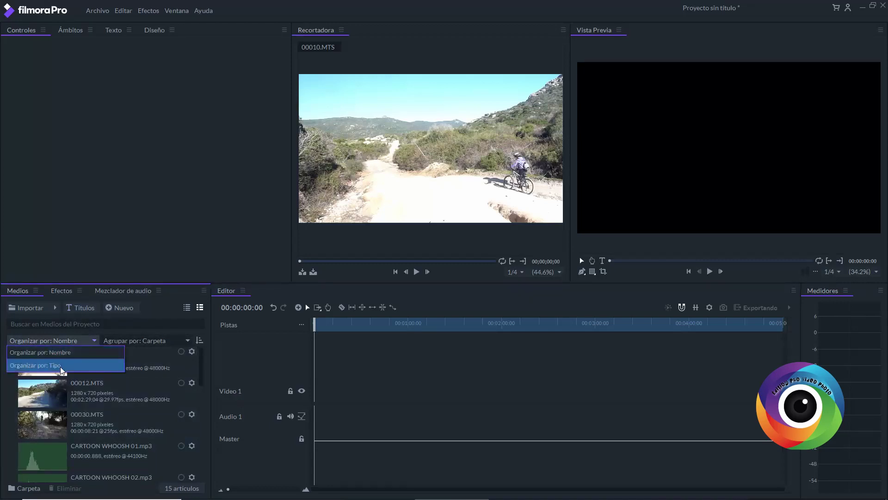
pyautogui.click(94, 343)
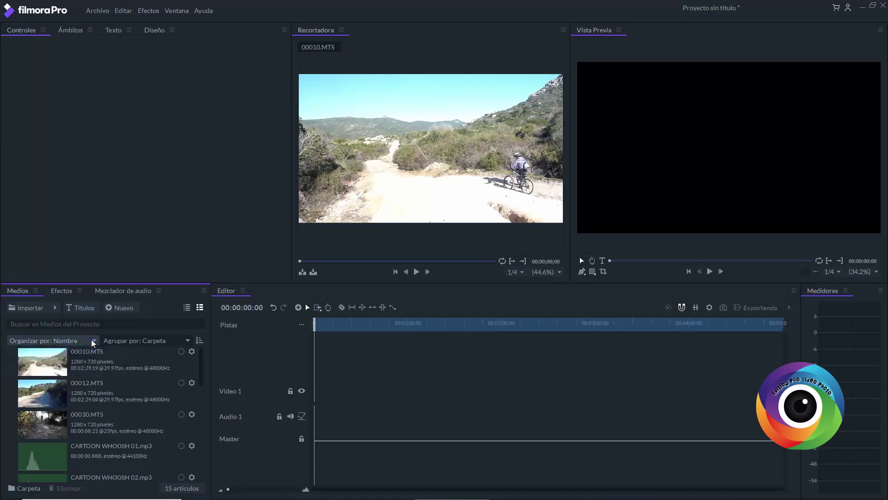
pyautogui.click(187, 343)
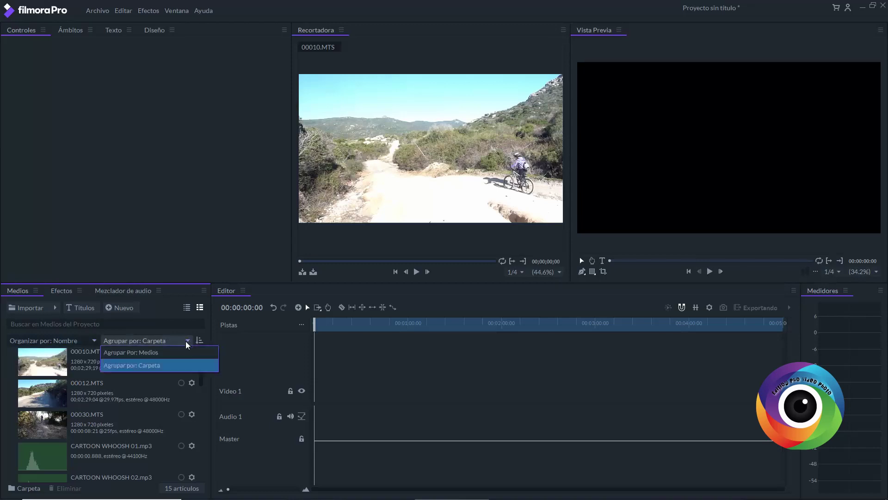
pyautogui.click(161, 356)
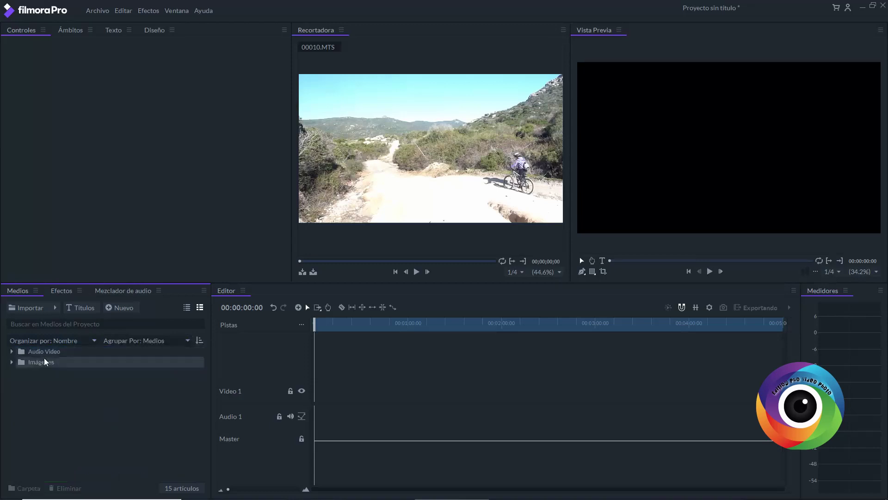
pyautogui.click(14, 364)
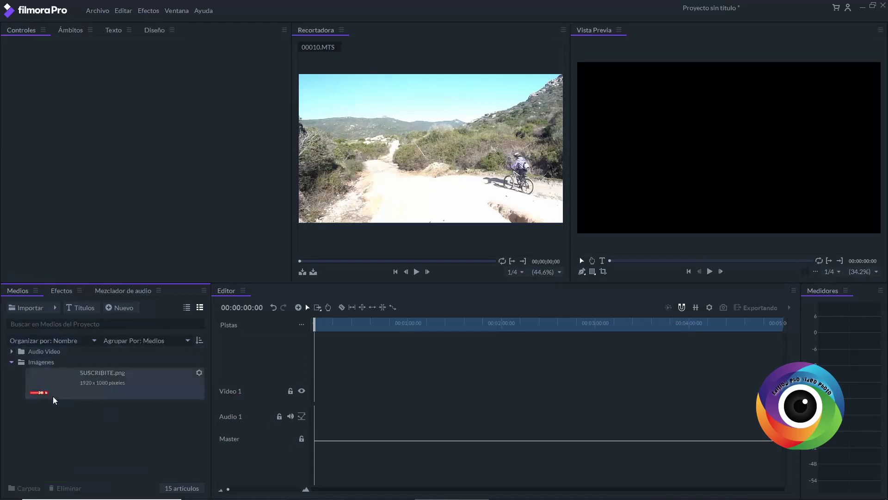
pyautogui.click(12, 351)
pyautogui.scroll(-5, 85, 398)
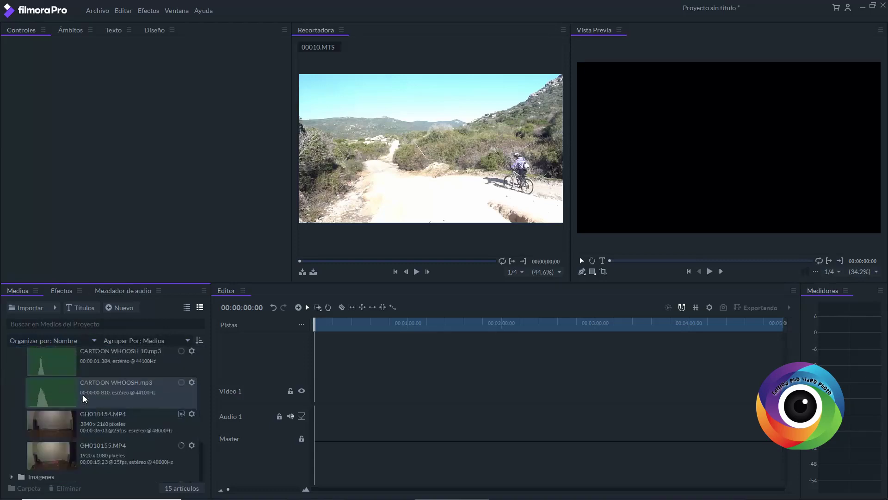
pyautogui.scroll(5, 85, 399)
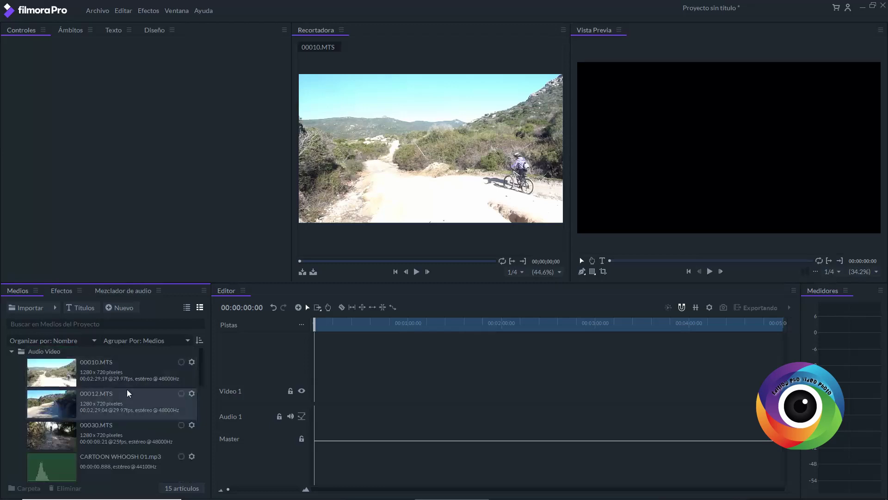
# Play source clip 00012.MTS and mark its in point at 00;00;02;28 and out point at 00;00;15;12.
pyautogui.click(73, 412)
pyautogui.click(82, 373)
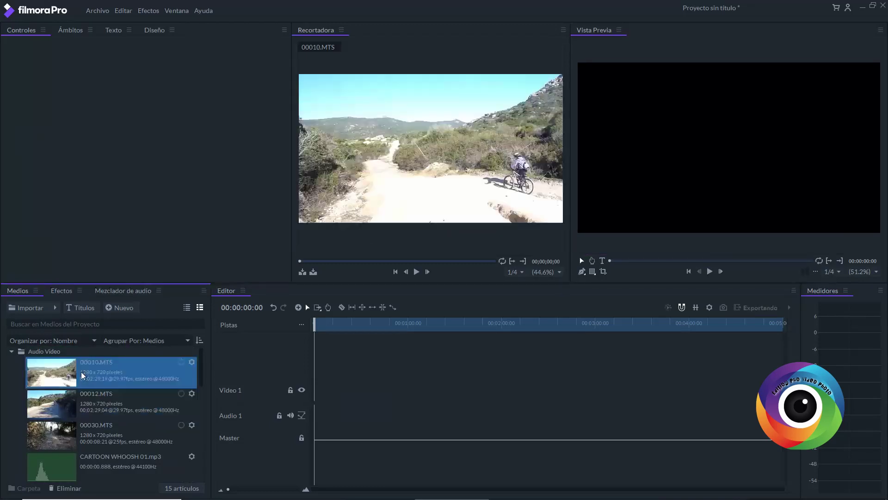
pyautogui.click(81, 393)
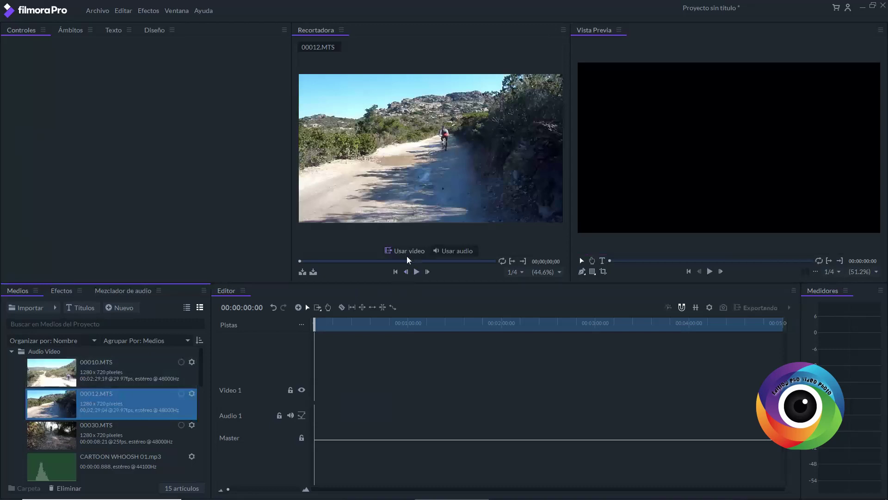
pyautogui.click(417, 272)
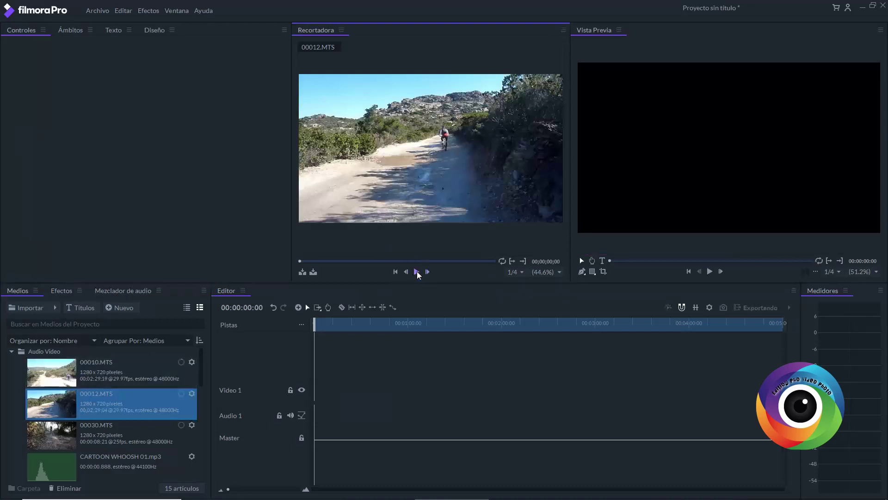
pyautogui.click(418, 273)
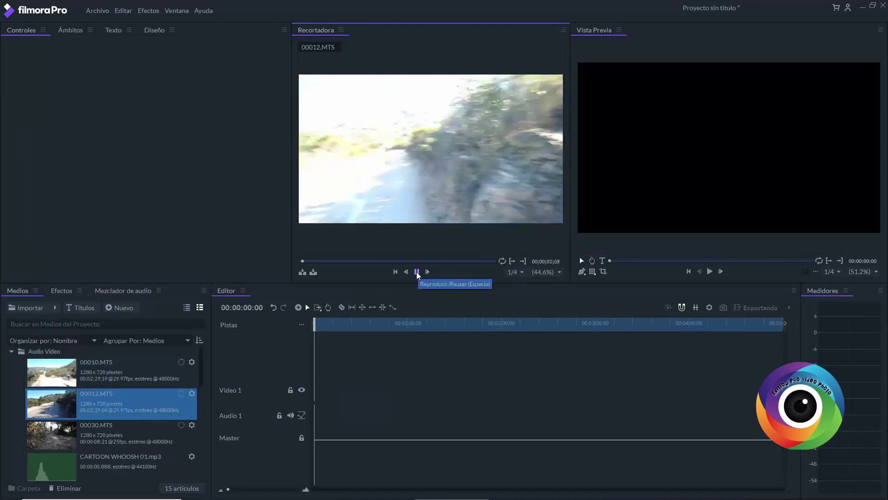
pyautogui.click(417, 272)
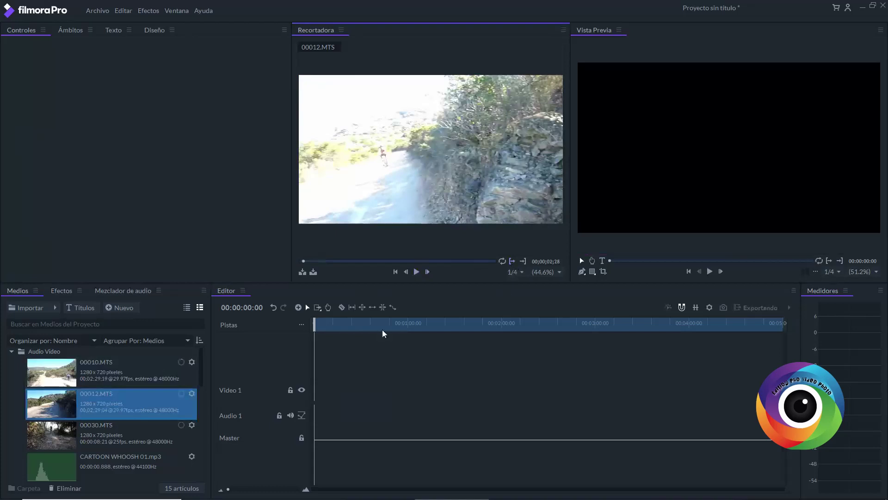
pyautogui.click(416, 272)
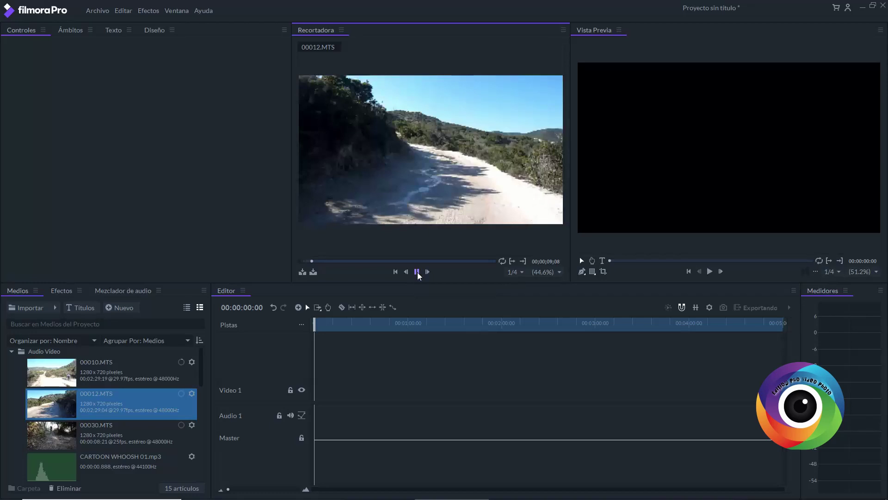
pyautogui.click(417, 272)
pyautogui.click(417, 272)
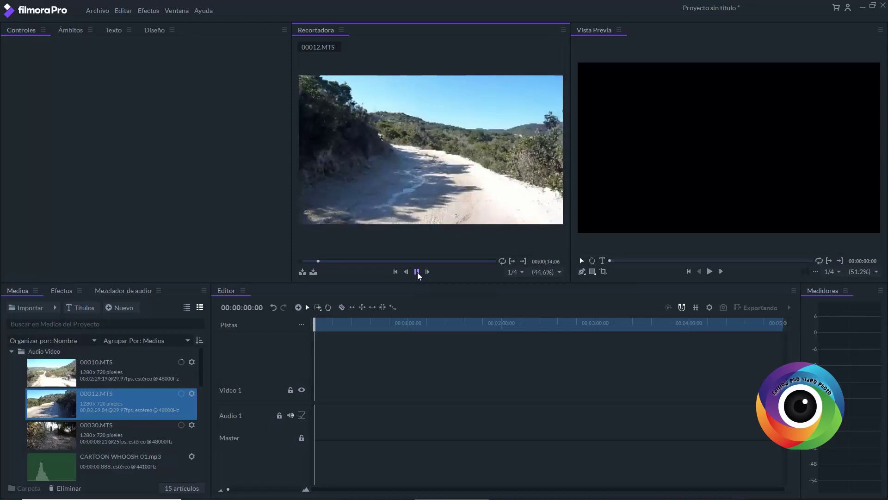
pyautogui.click(417, 272)
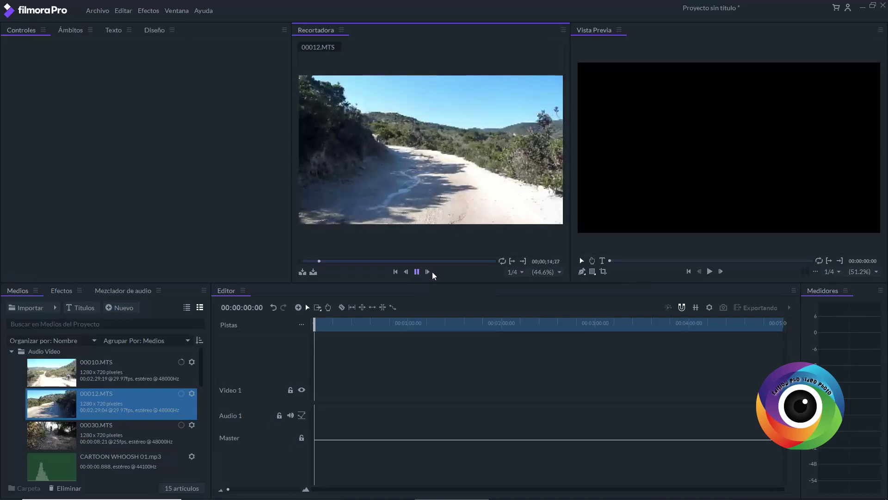
pyautogui.click(525, 262)
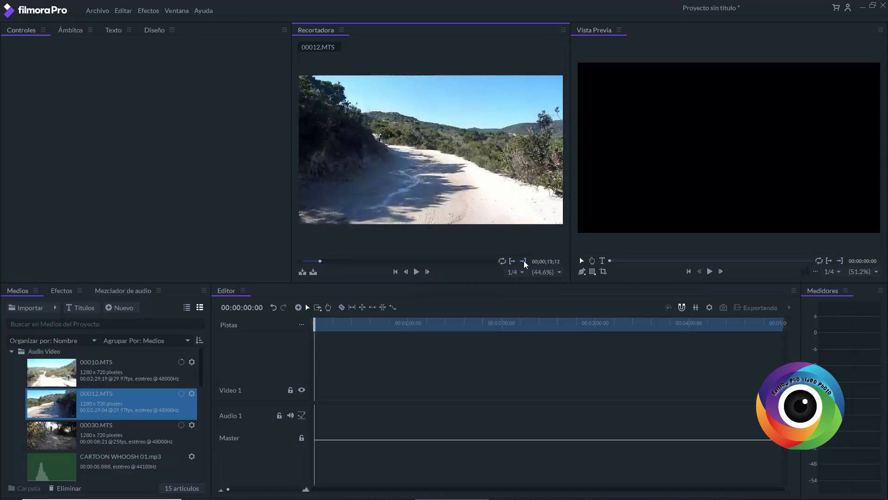
# Place the trimmed 00012.MTS at the start of the timeline, changing the sequence settings to match the clip.
pyautogui.click(302, 273)
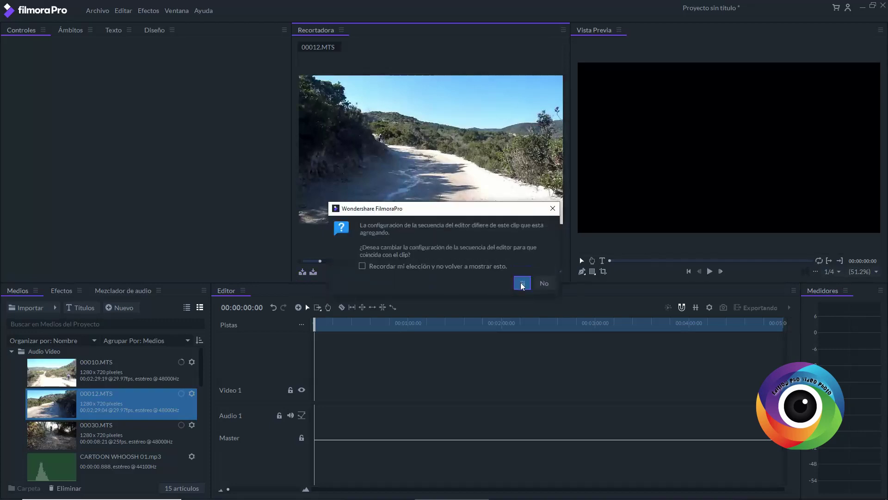
pyautogui.click(523, 283)
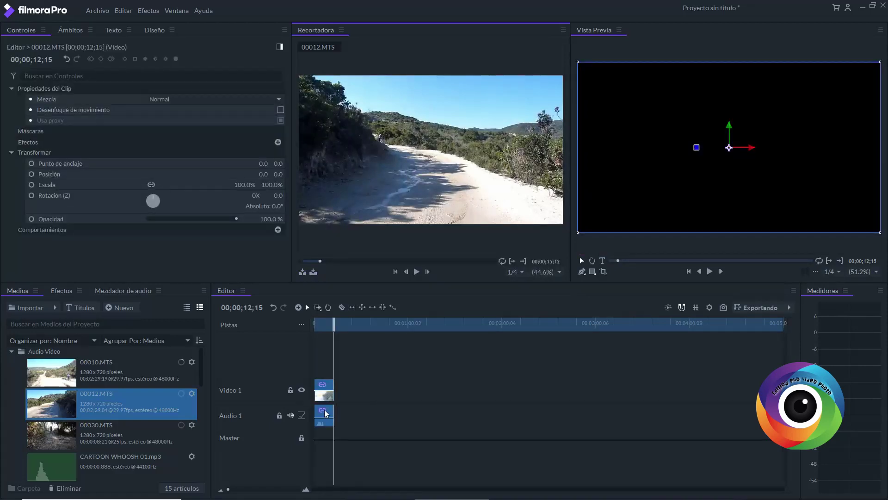
# Mark the in point of source clip 00030.MTS at 00:00:01:18 and its out point at 00:00:05:03.
pyautogui.click(117, 445)
pyautogui.click(338, 261)
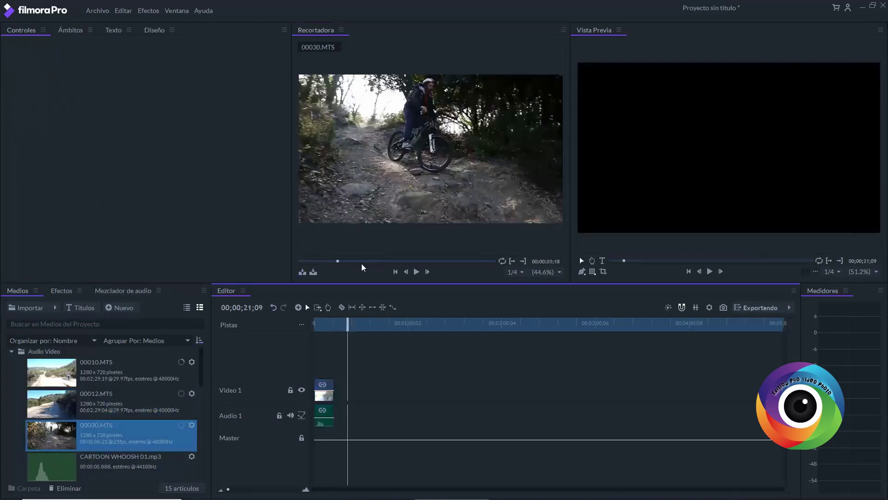
pyautogui.click(512, 261)
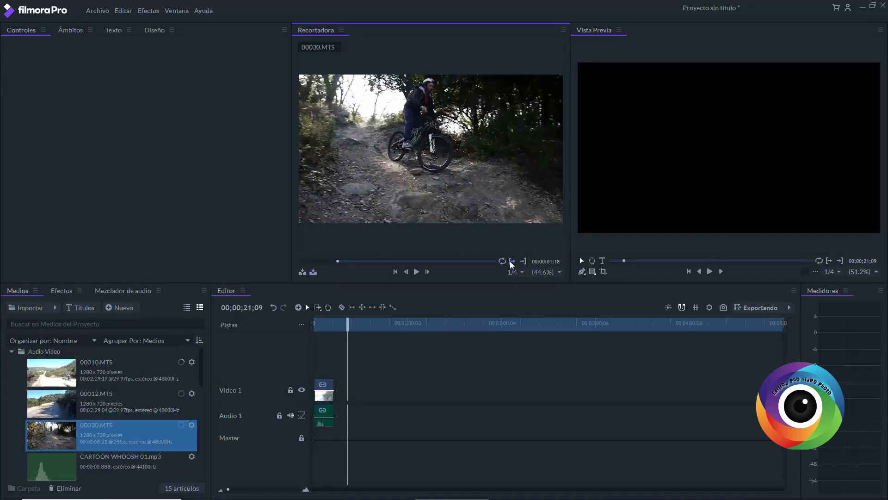
pyautogui.click(418, 272)
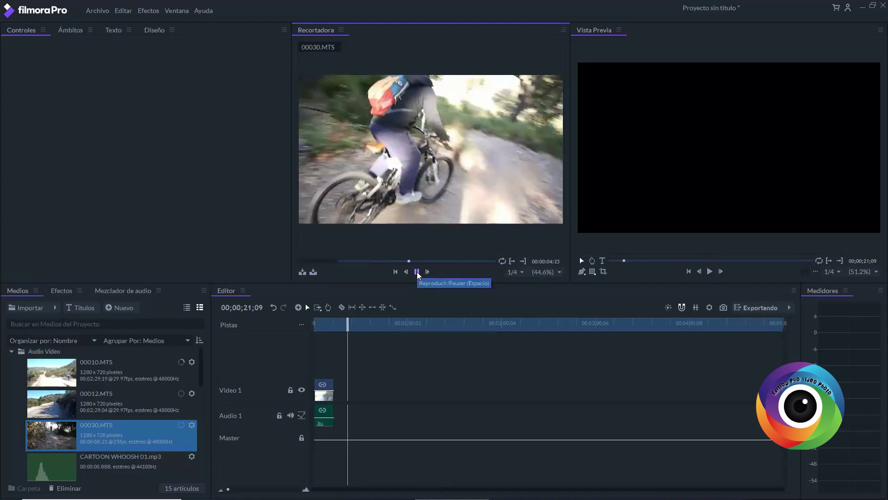
pyautogui.click(418, 272)
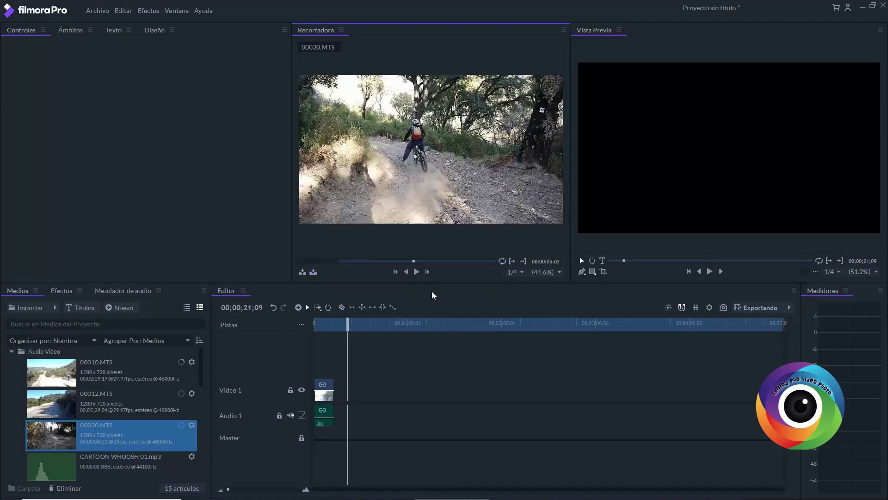
pyautogui.click(524, 263)
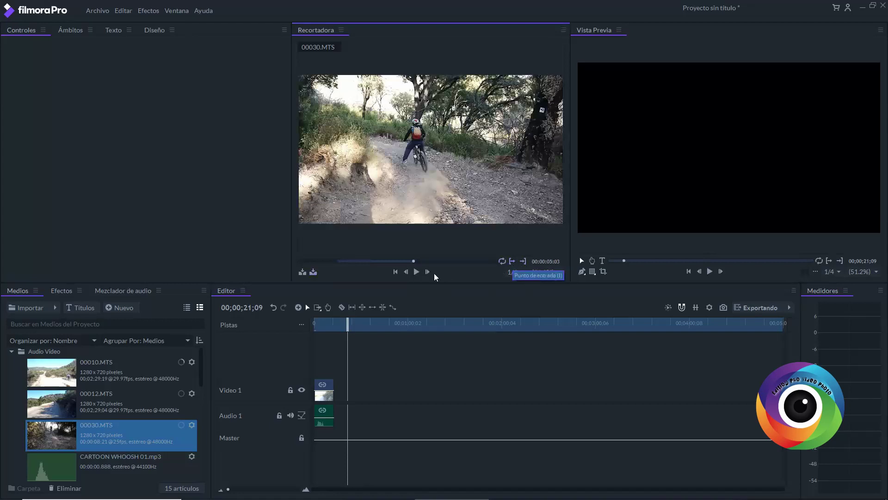
# Add the trimmed 00030.MTS to the timeline and move it directly against the end of the first clip.
pyautogui.click(303, 273)
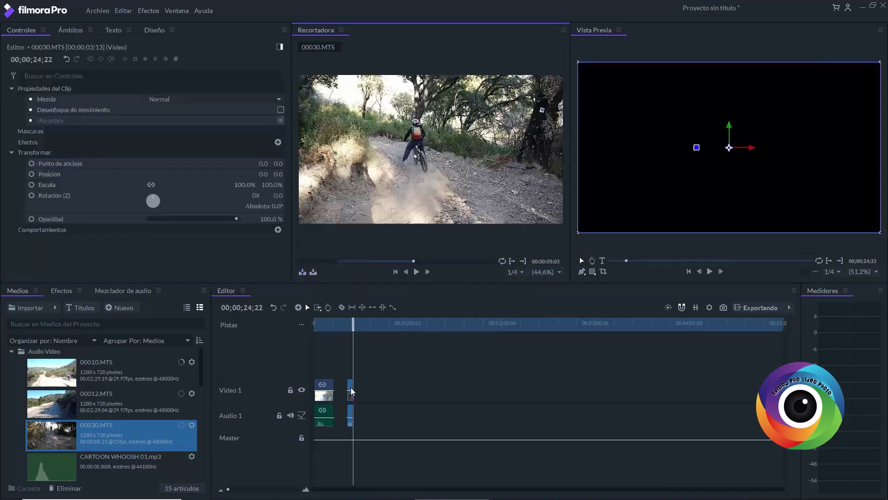
pyautogui.moveTo(350, 399); pyautogui.dragTo(337, 402)
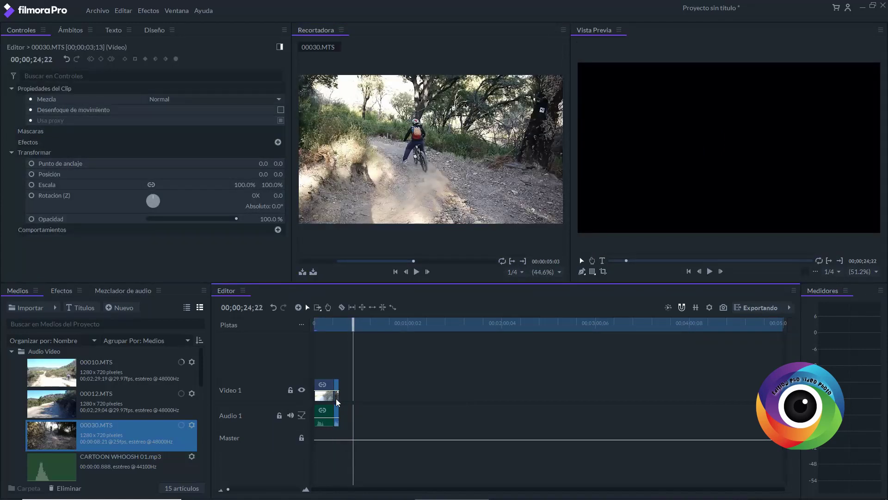
# Add the full-length 00012.MTS to the timeline right behind the 00030.MTS clip and move the playhead to 00;00;39;03.
pyautogui.click(323, 322)
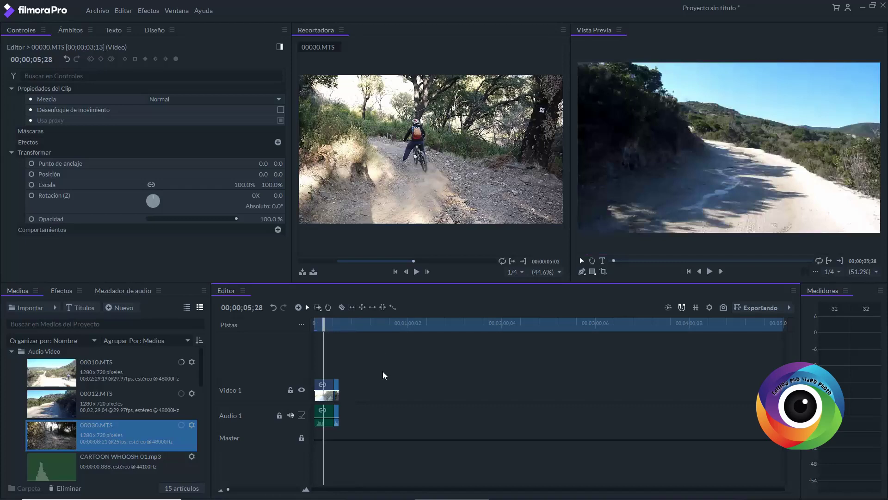
pyautogui.click(333, 327)
pyautogui.moveTo(332, 327)
pyautogui.mouseDown()
pyautogui.moveTo(310, 328)
pyautogui.moveTo(327, 329)
pyautogui.mouseUp()
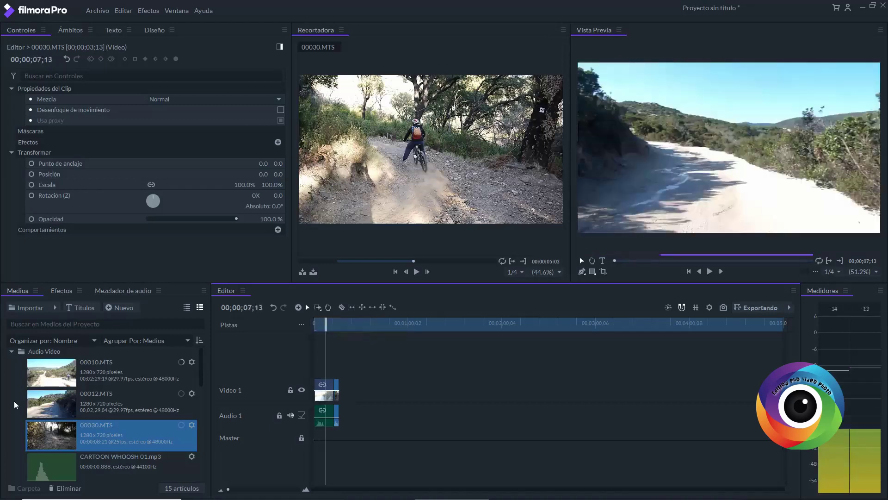
pyautogui.moveTo(62, 408); pyautogui.dragTo(347, 395)
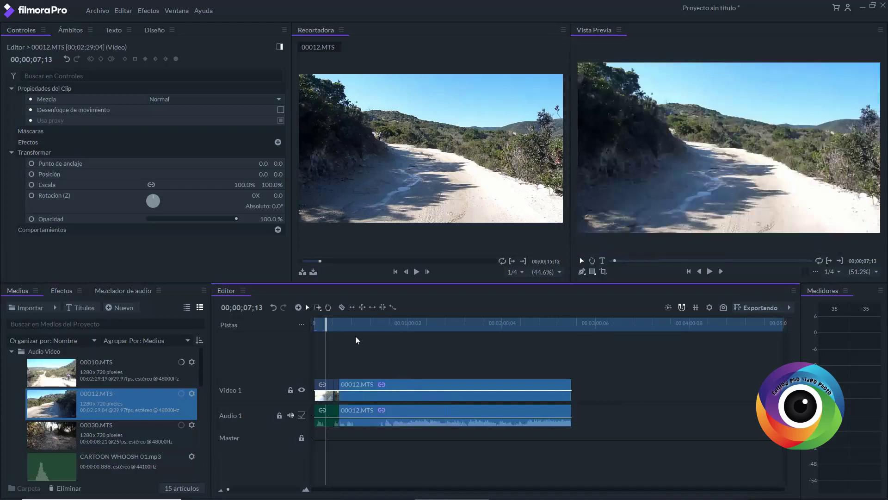
pyautogui.moveTo(325, 323); pyautogui.dragTo(376, 334)
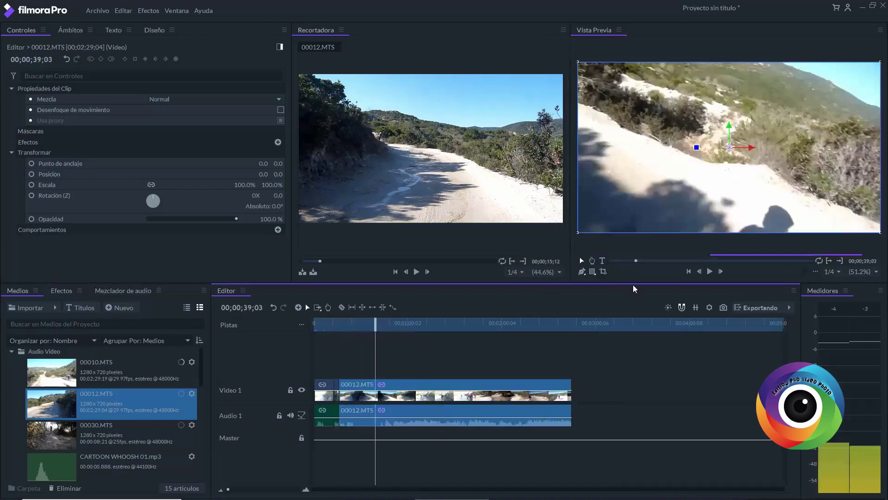
# Play the timeline up to 00;00;42;01 and slice the full-length 00012.MTS clip at that point.
pyautogui.click(710, 272)
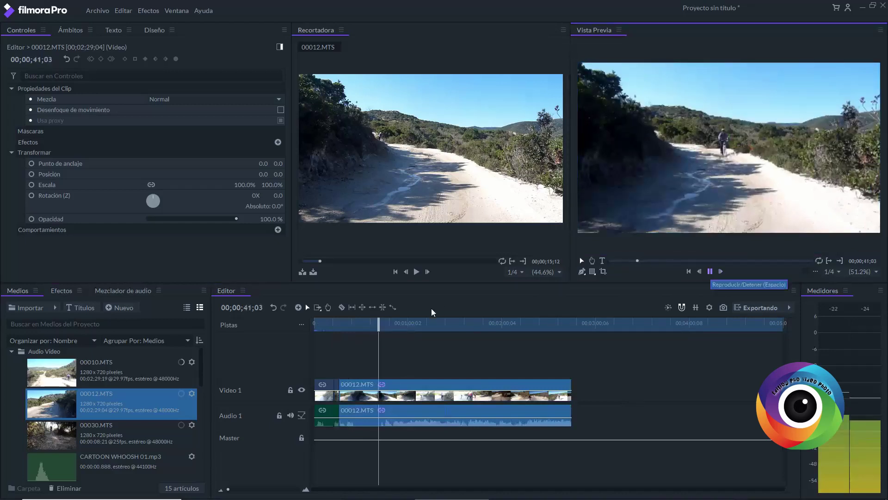
pyautogui.press('space')
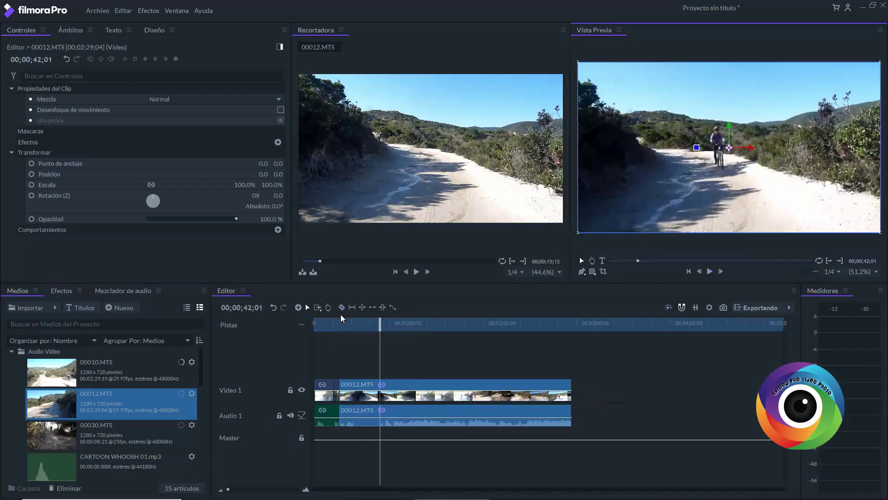
pyautogui.click(376, 390)
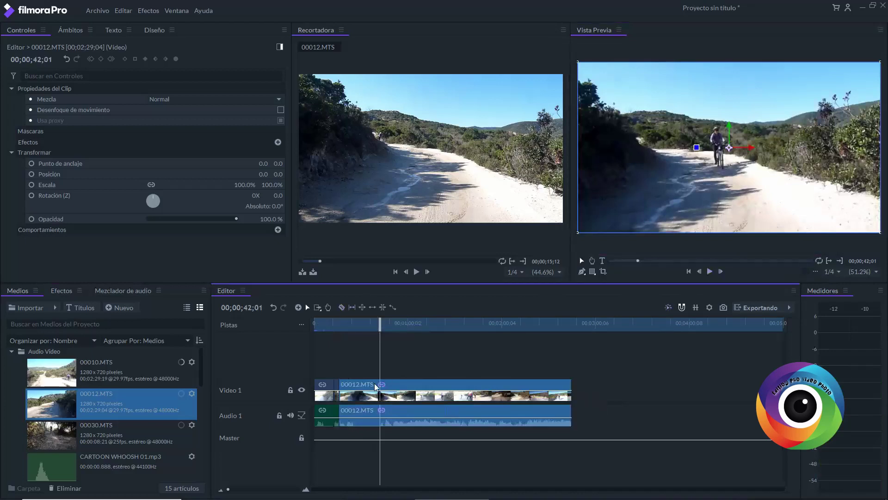
pyautogui.click(342, 307)
pyautogui.click(383, 408)
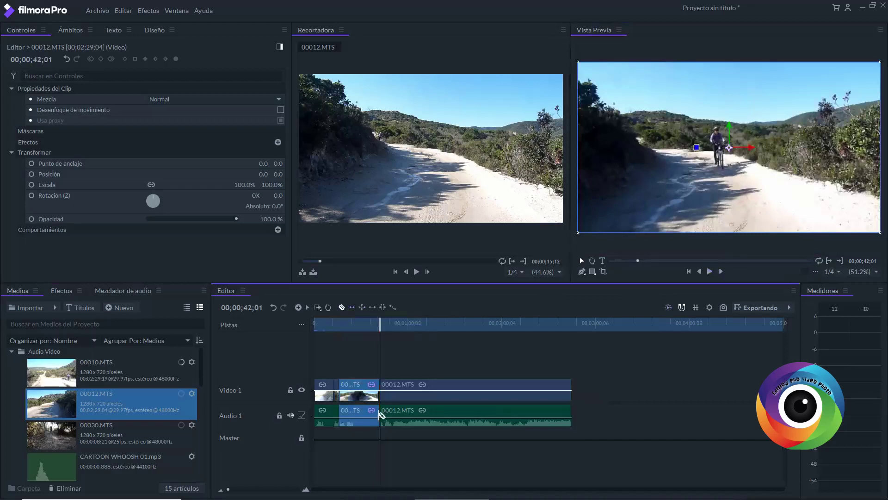
# Delete the piece of 00012.MTS before the cut and ripple-delete the gap it leaves.
pyautogui.click(329, 308)
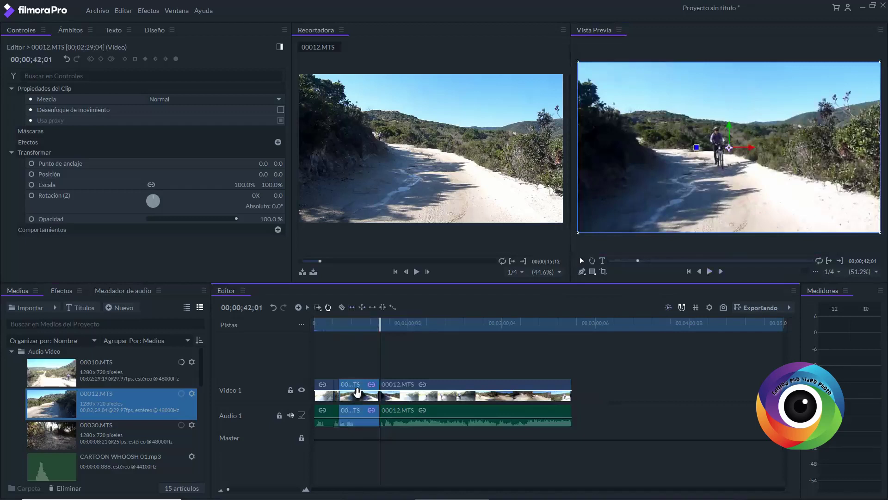
pyautogui.press('Delete')
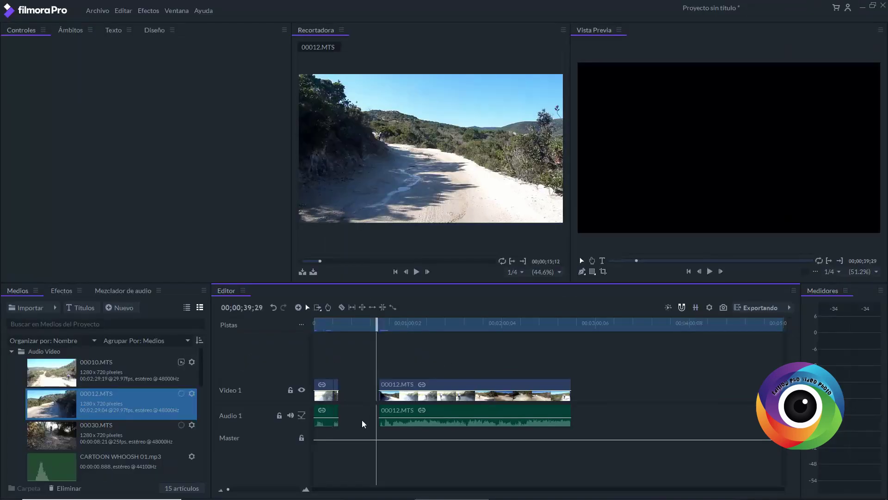
pyautogui.rightClick(351, 396)
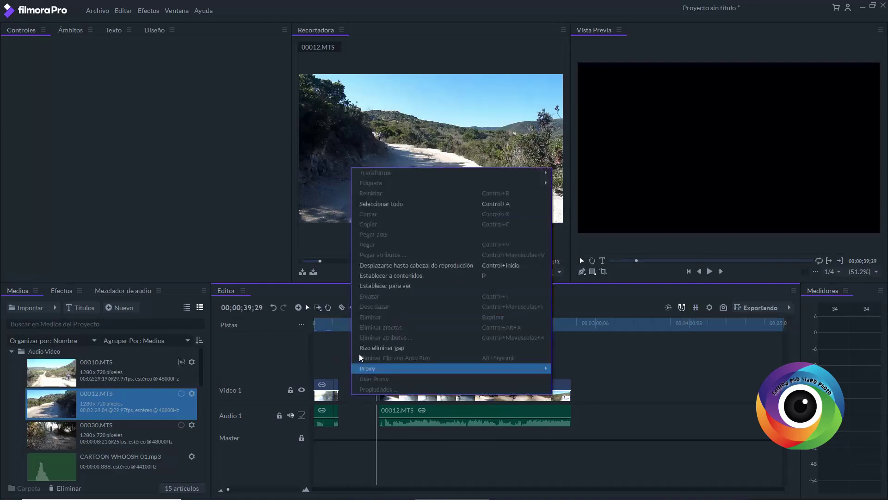
pyautogui.click(389, 355)
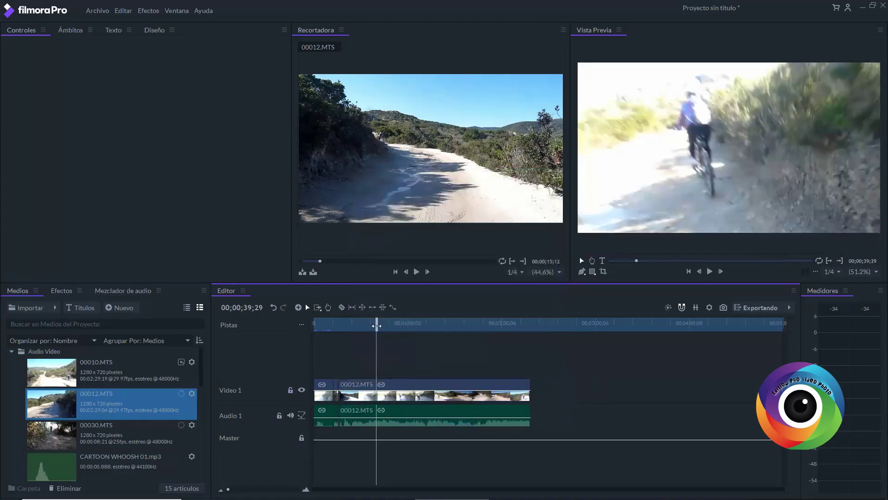
# Split the remaining 00012.MTS clip so that its front piece lasts about 00;01;07;26.
pyautogui.moveTo(383, 323); pyautogui.dragTo(353, 326)
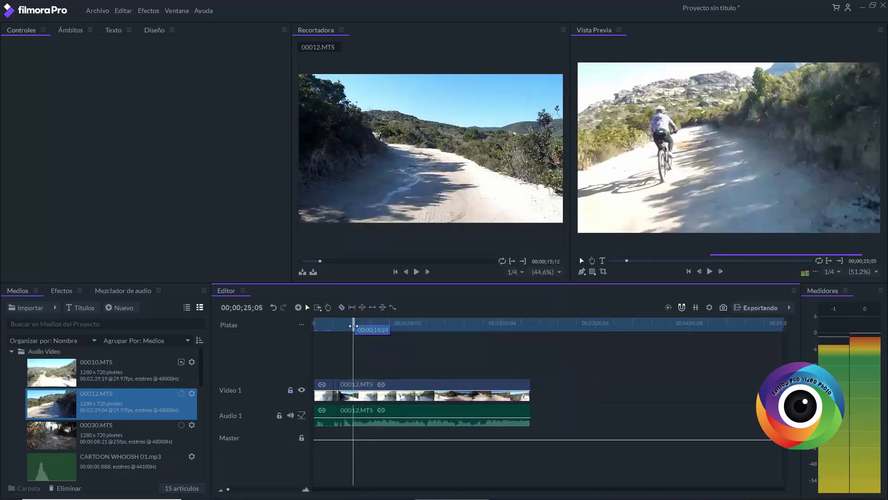
pyautogui.press('Down')
# Delete the front piece of the split 00012.MTS clip, ripple-delete the gap and play the joined clips to 00;00;44;12.
pyautogui.click(380, 391)
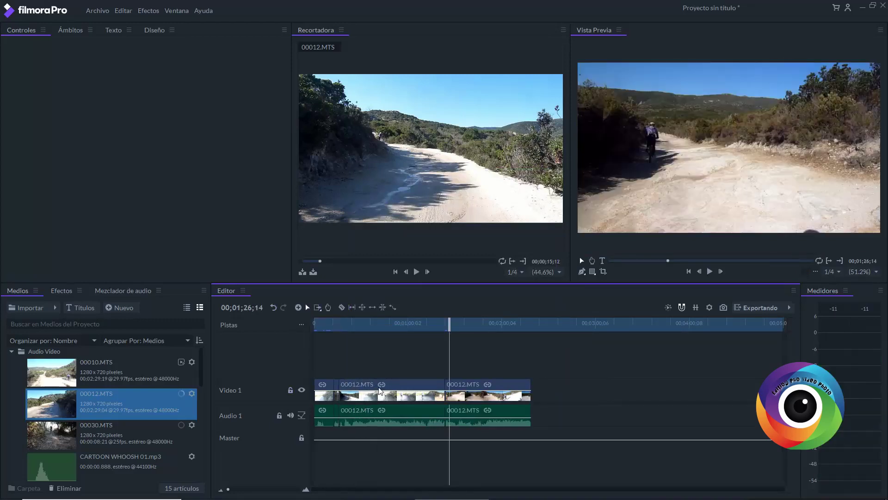
pyautogui.rightClick(390, 392)
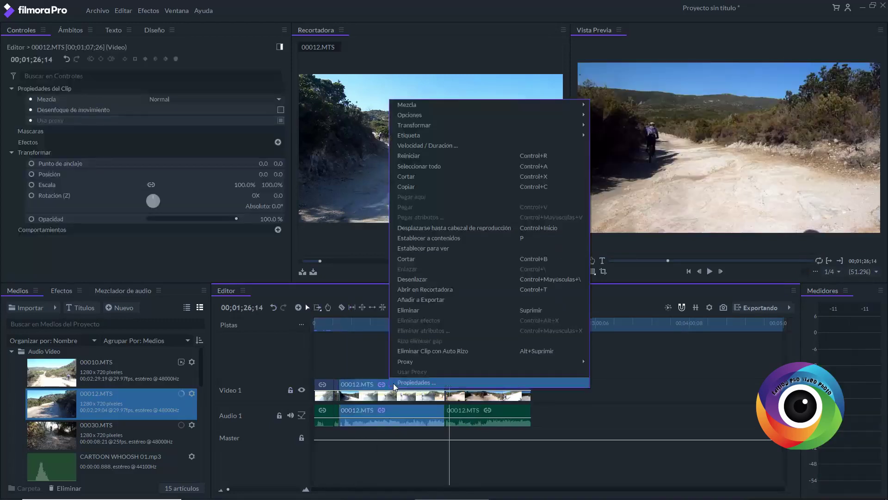
pyautogui.click(409, 312)
pyautogui.rightClick(389, 388)
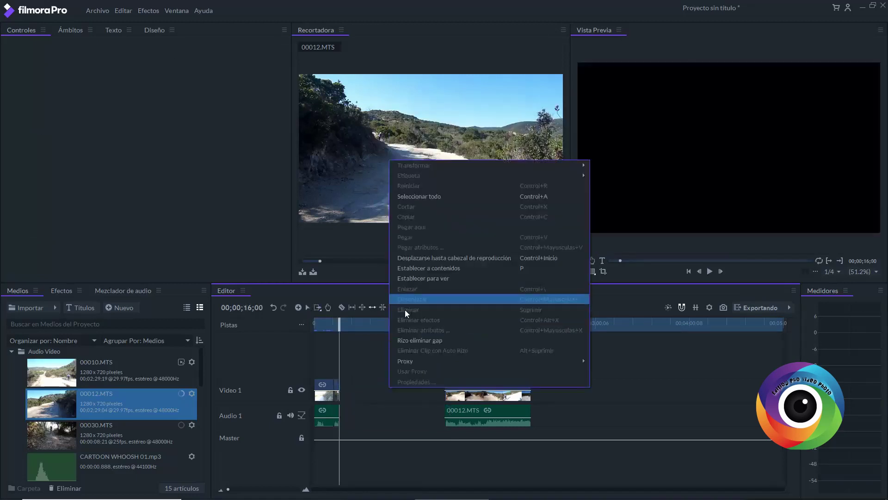
pyautogui.click(424, 341)
pyautogui.press('space')
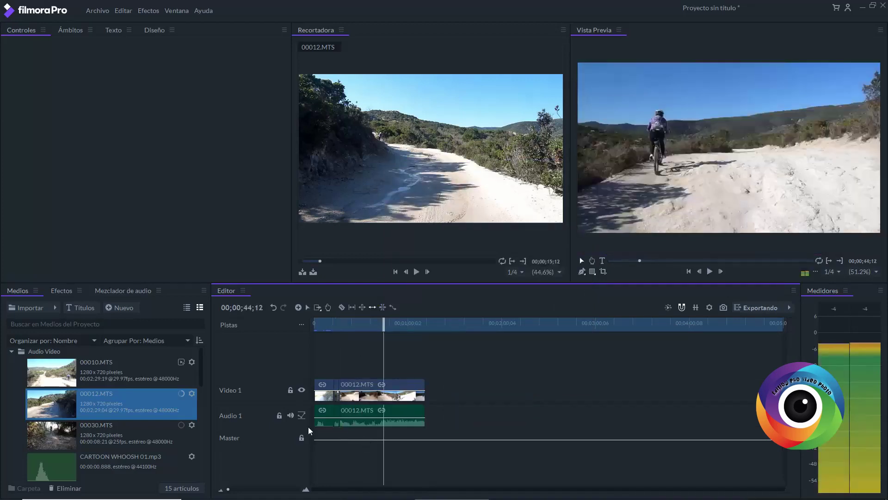
# Import the installed title Title 32 and place it on a new Video 2 track at the start of the timeline.
pyautogui.click(78, 310)
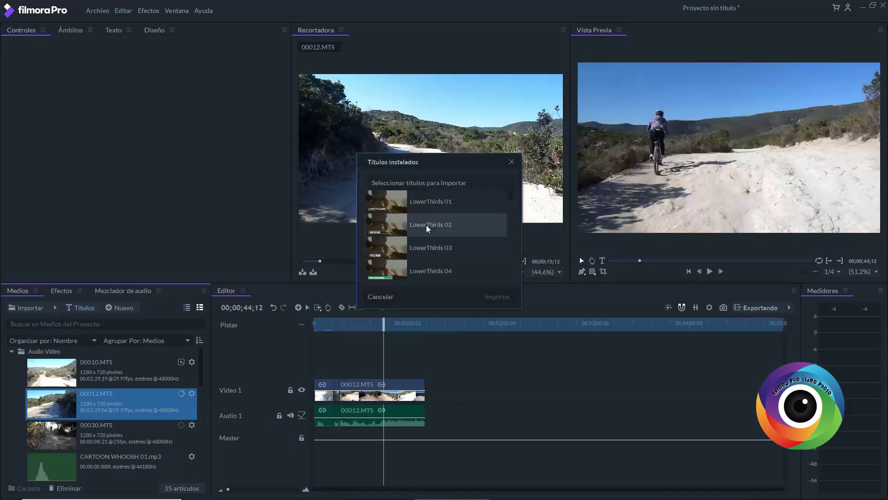
pyautogui.moveTo(510, 197); pyautogui.dragTo(518, 260)
pyautogui.click(498, 297)
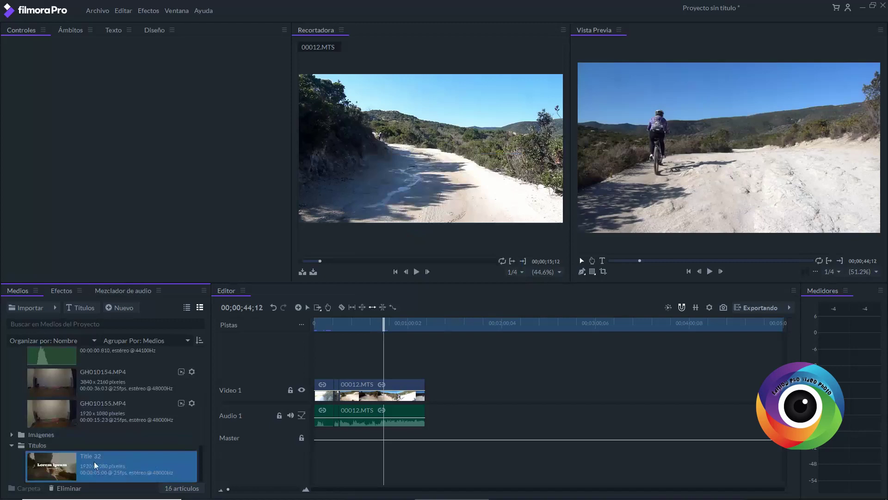
pyautogui.moveTo(76, 465); pyautogui.dragTo(316, 367)
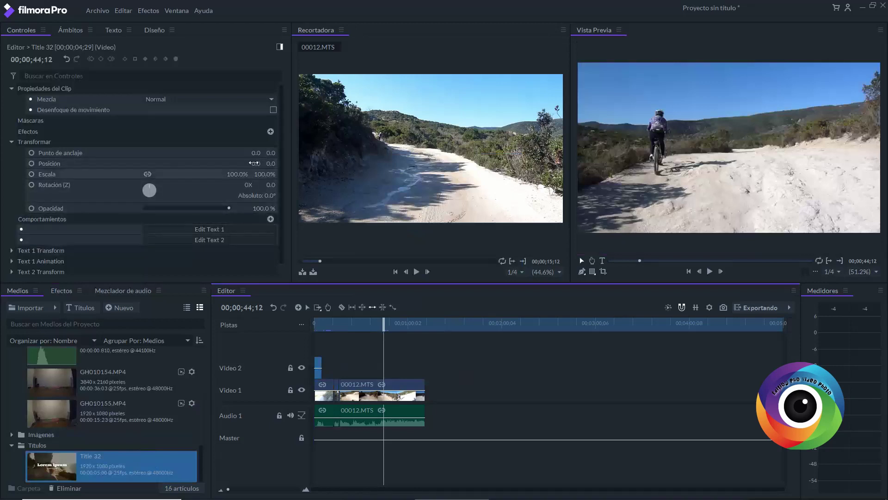
# Move the playhead to 00;00;01;06 over the title and replace its smaller second text line with PRUEBA.
pyautogui.scroll(-1, 280, 185)
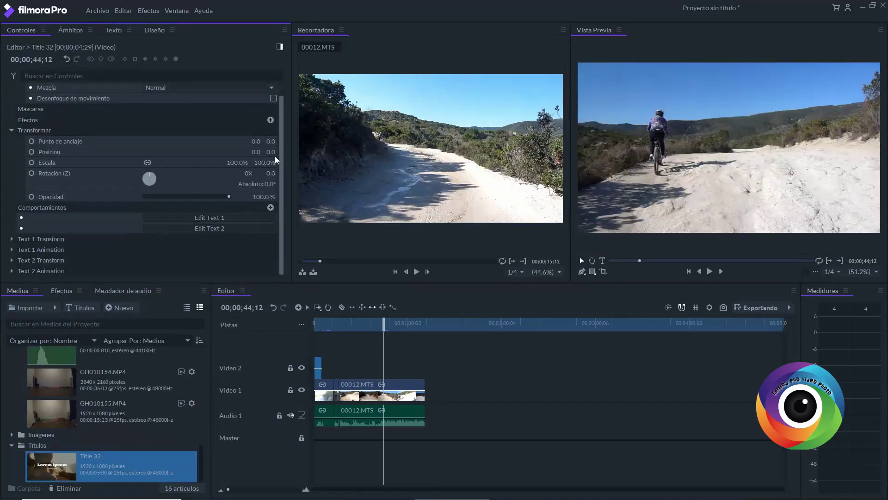
pyautogui.scroll(1, 275, 157)
pyautogui.scroll(-1, 282, 193)
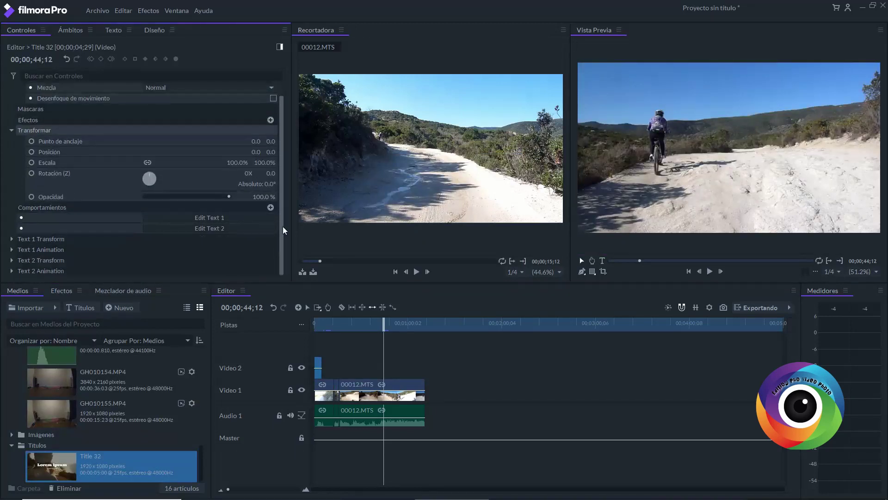
pyautogui.click(226, 217)
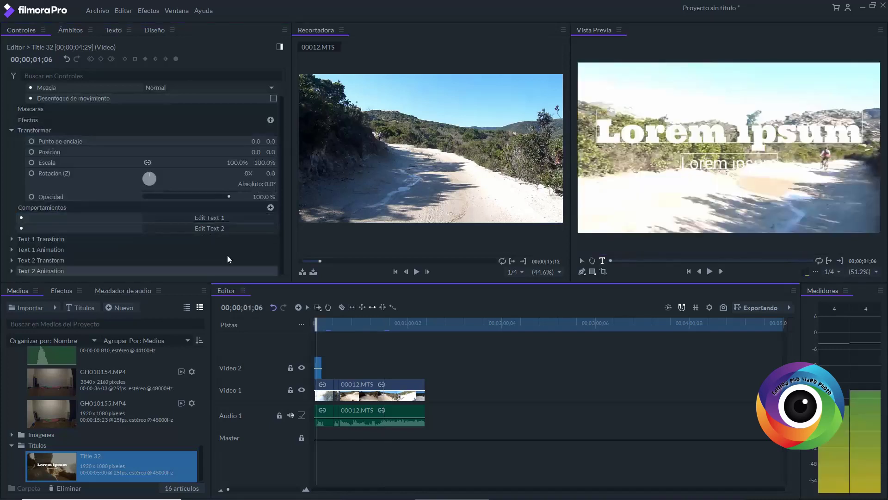
pyautogui.click(229, 218)
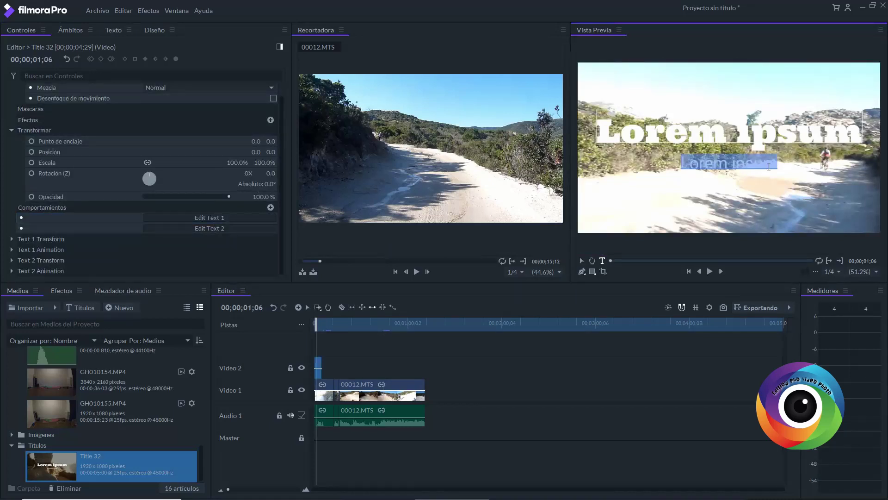
pyautogui.press('BackSpace')
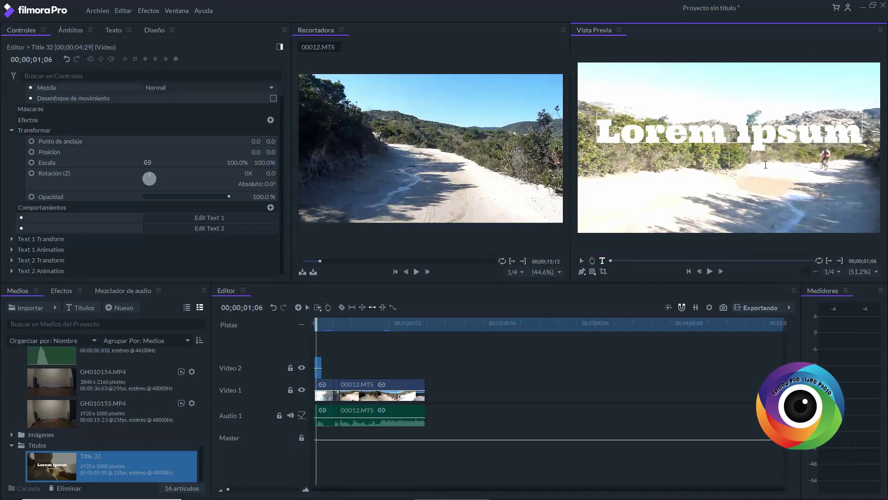
pyautogui.write('PRUEBA')
# Replace the title's large main text line with EDITION PRO.
pyautogui.click(203, 230)
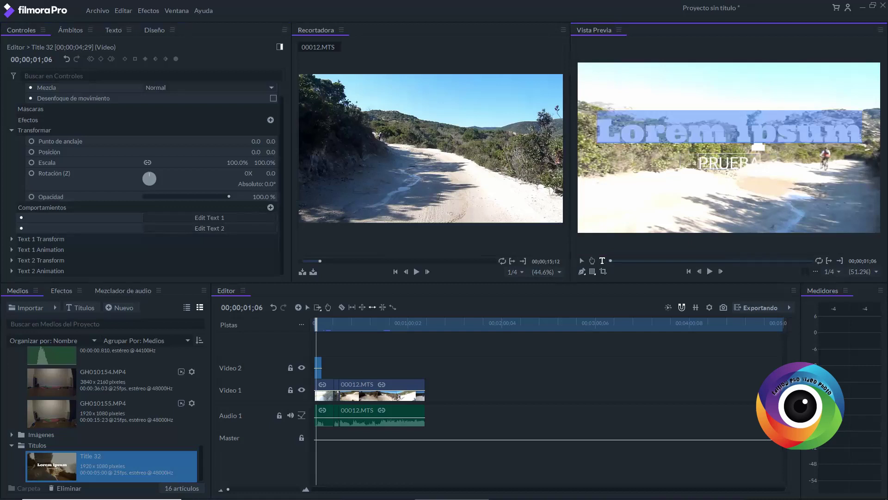
pyautogui.click(862, 135)
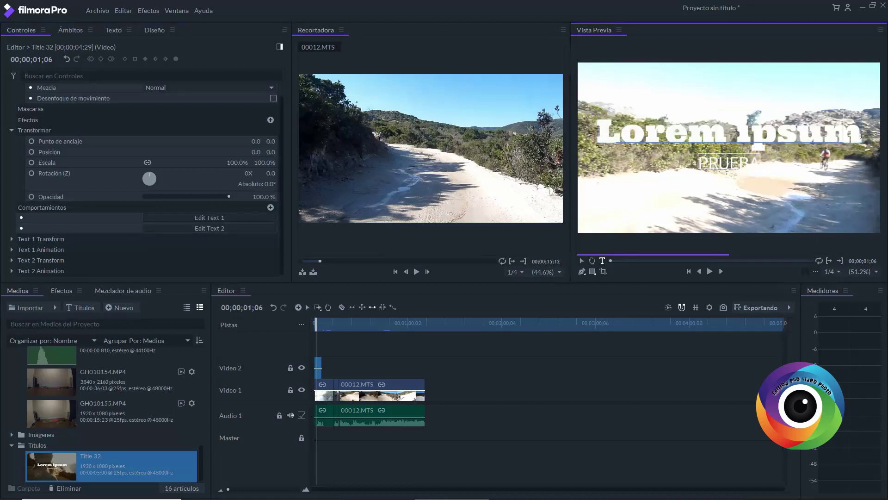
pyautogui.press('BackSpace')
pyautogui.press('BackSpace')
pyautogui.press('BackSpace')
pyautogui.press('BackSpace')
pyautogui.press('BackSpace')
pyautogui.press('BackSpace')
pyautogui.press('BackSpace')
pyautogui.press('BackSpace')
pyautogui.press('BackSpace')
pyautogui.press('BackSpace')
pyautogui.press('BackSpace')
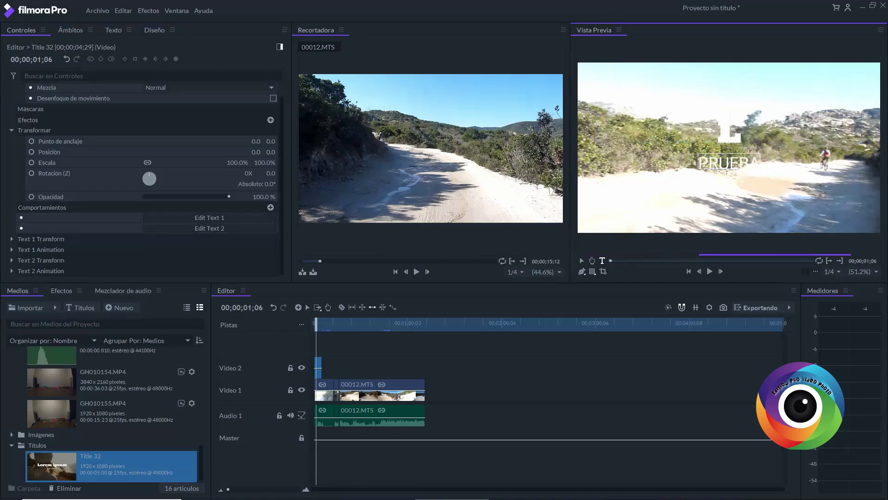
pyautogui.write('ED')
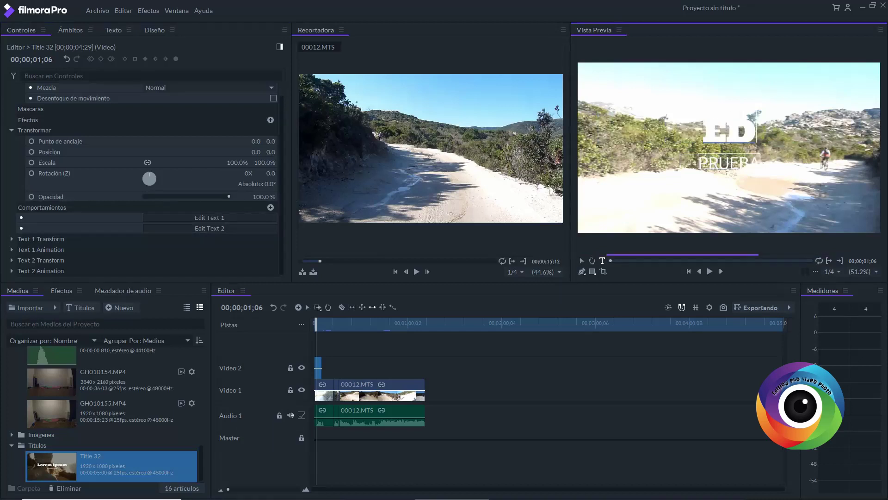
pyautogui.write('ITION PRO')
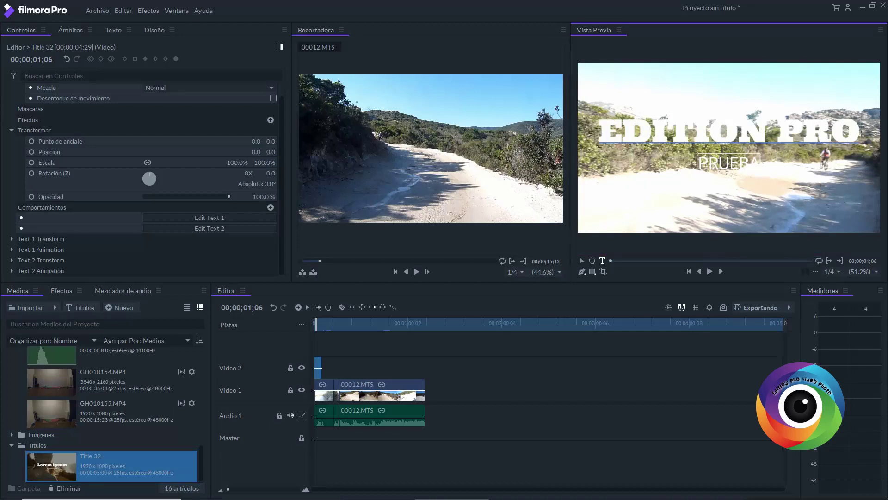
pyautogui.click(800, 213)
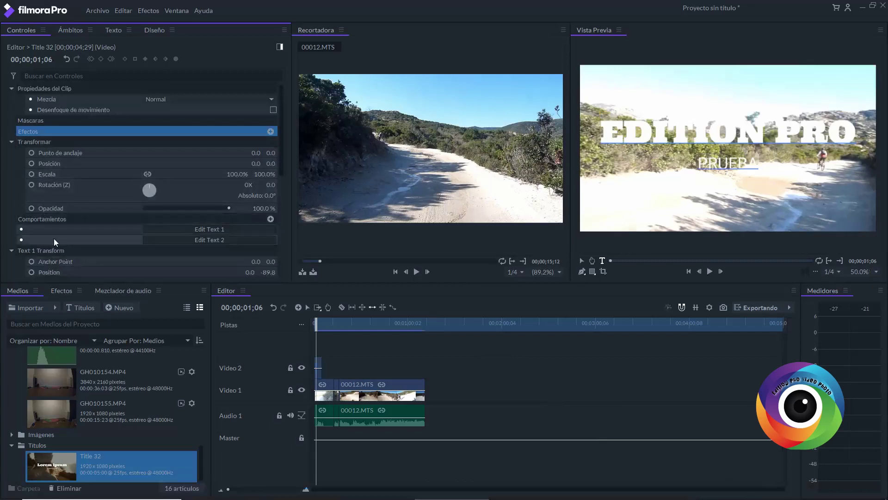
# Look through the title's transform and animation settings for its two text lines.
pyautogui.scroll(-1, 82, 193)
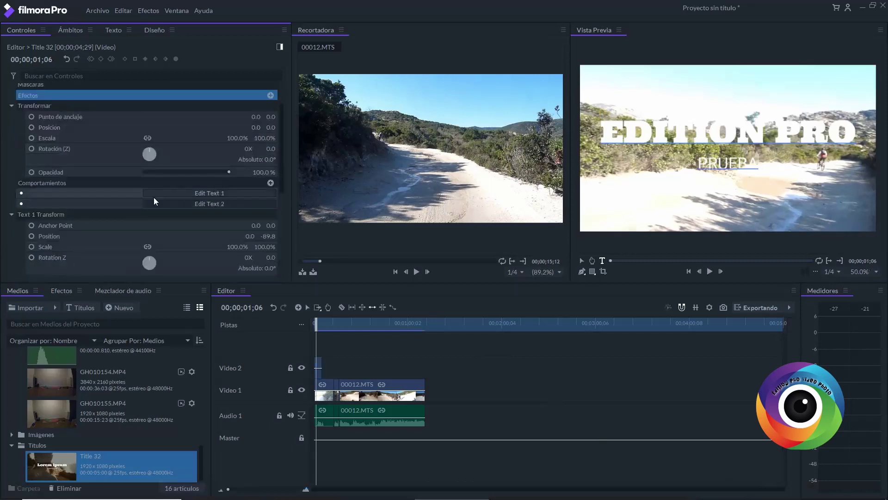
pyautogui.click(20, 193)
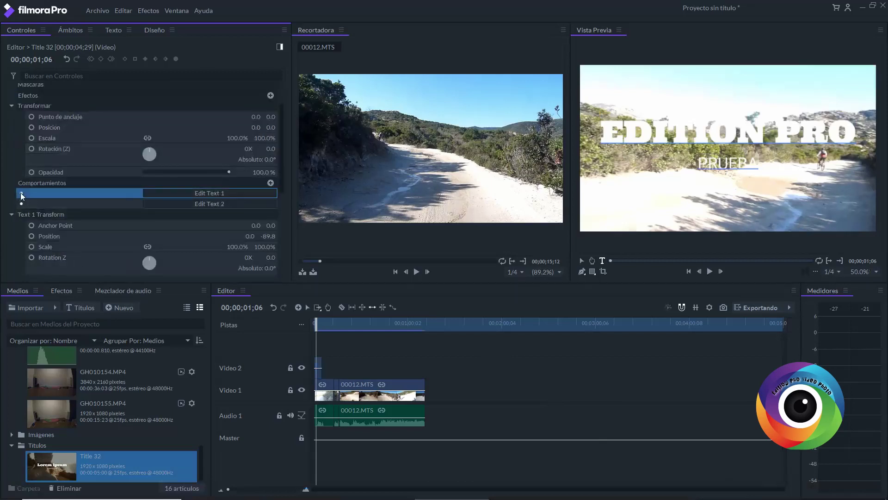
pyautogui.scroll(-1, 38, 224)
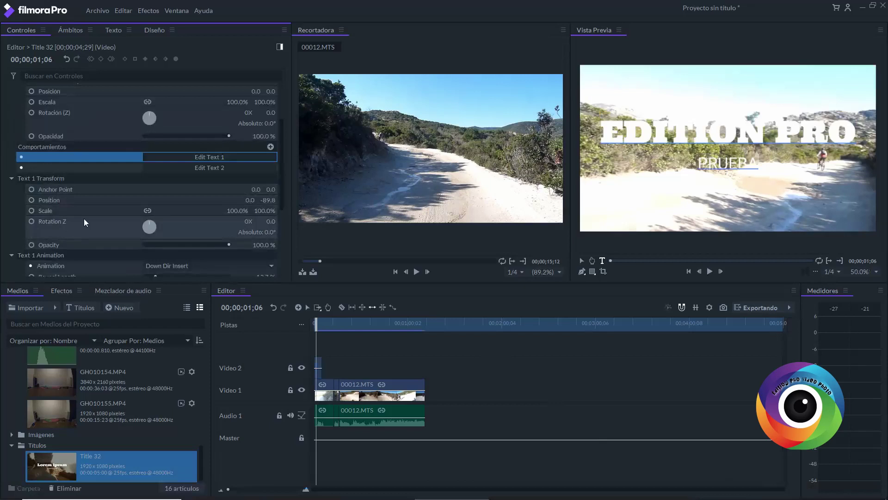
pyautogui.scroll(-2, 90, 229)
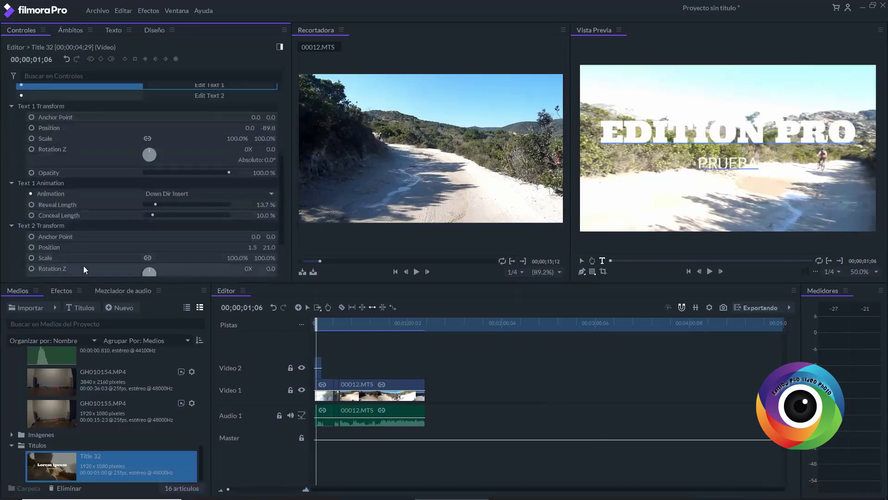
pyautogui.scroll(4, 95, 233)
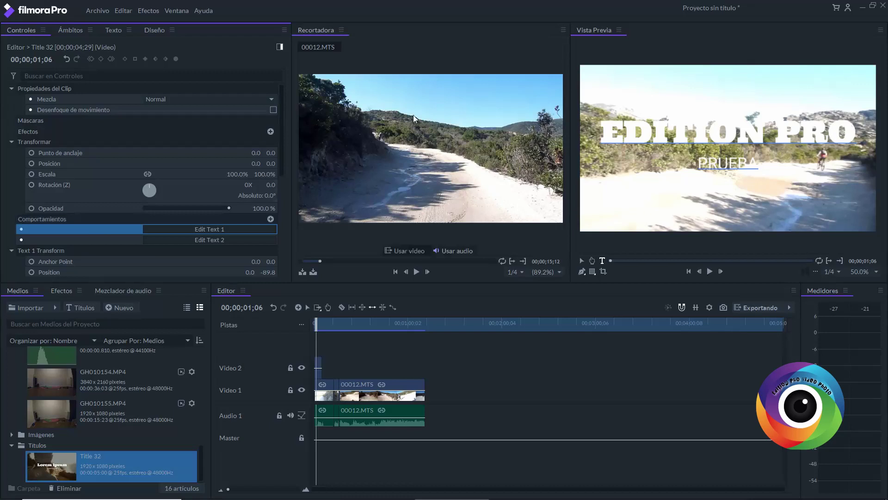
pyautogui.scroll(3, 405, 119)
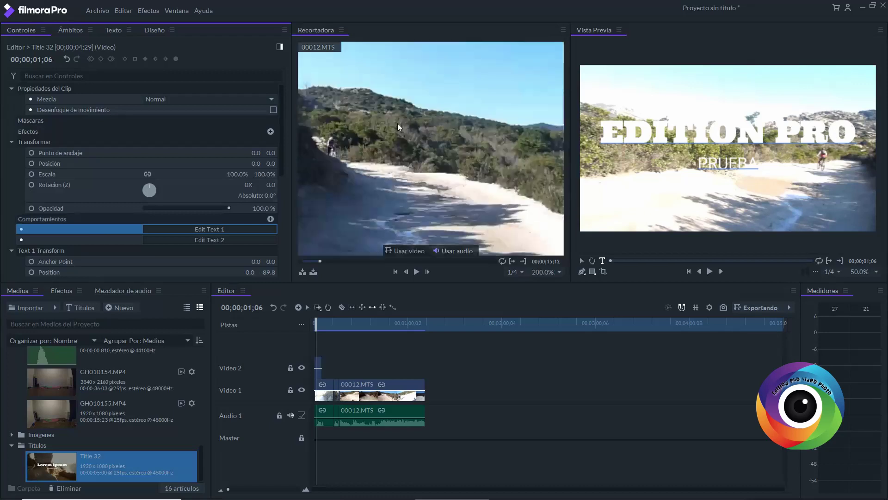
# Change the font of the title's EDITION PRO line to Square721 Ex BT.
pyautogui.click(113, 29)
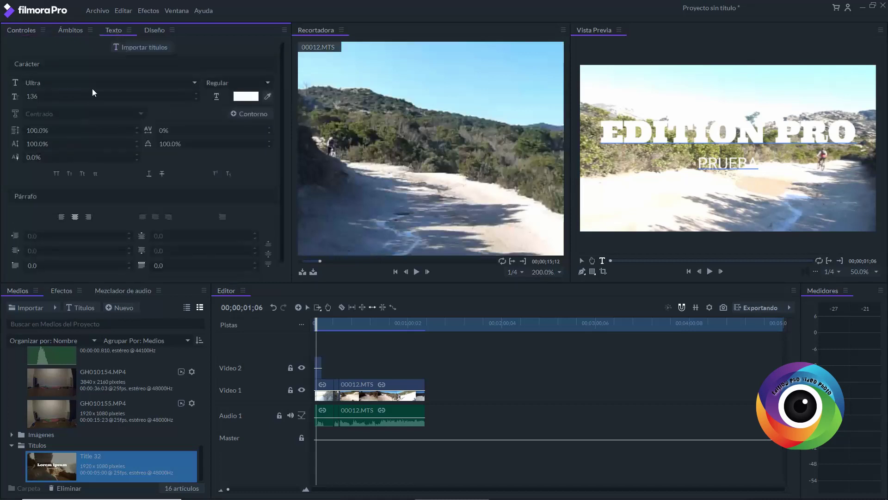
pyautogui.click(194, 83)
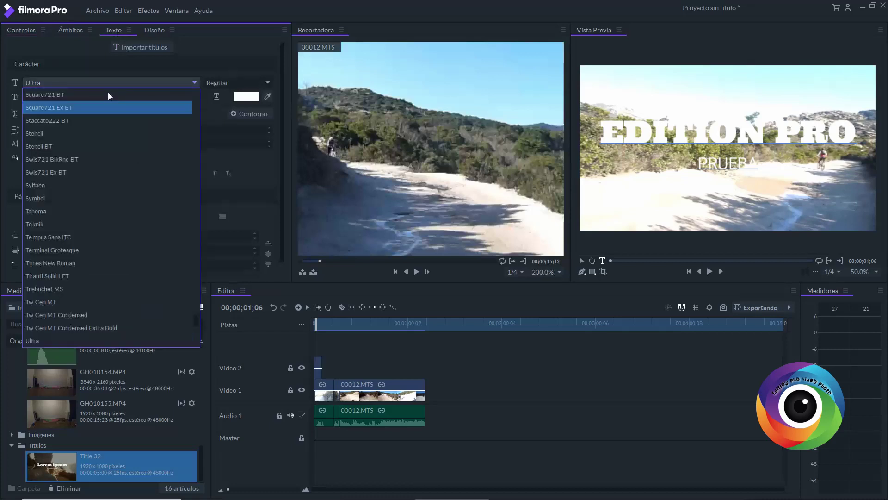
pyautogui.click(195, 82)
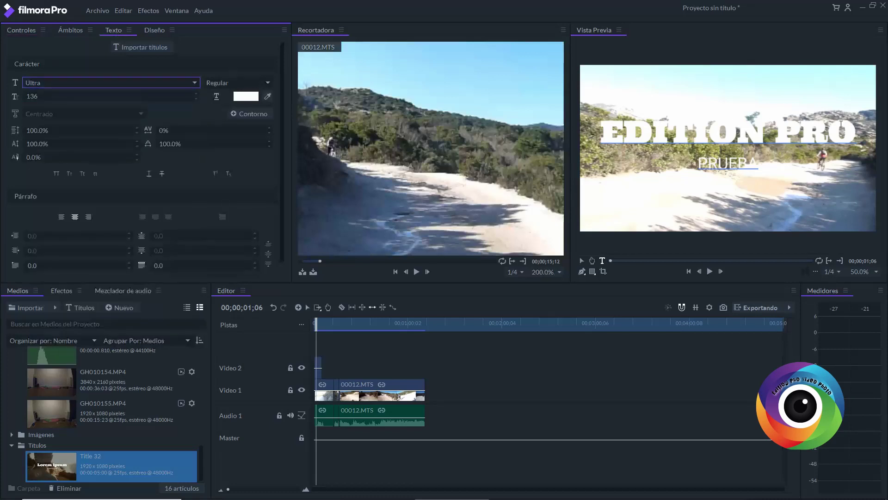
pyautogui.moveTo(856, 132); pyautogui.dragTo(600, 133)
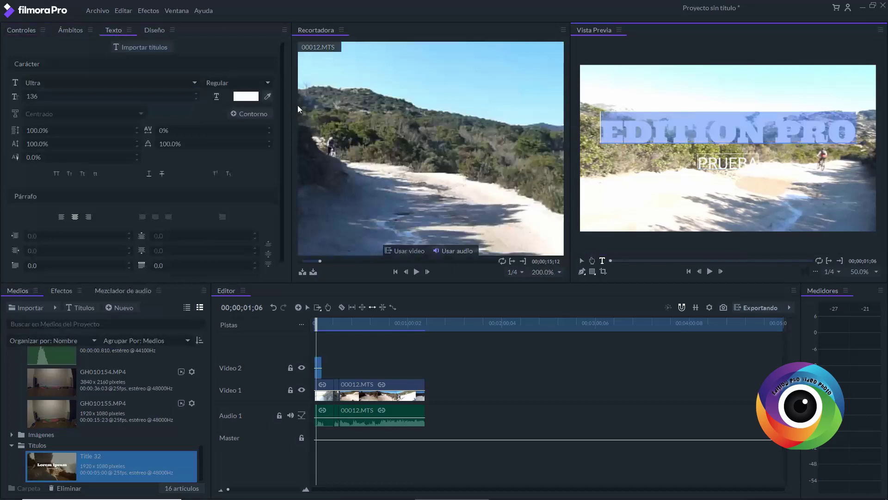
pyautogui.click(196, 83)
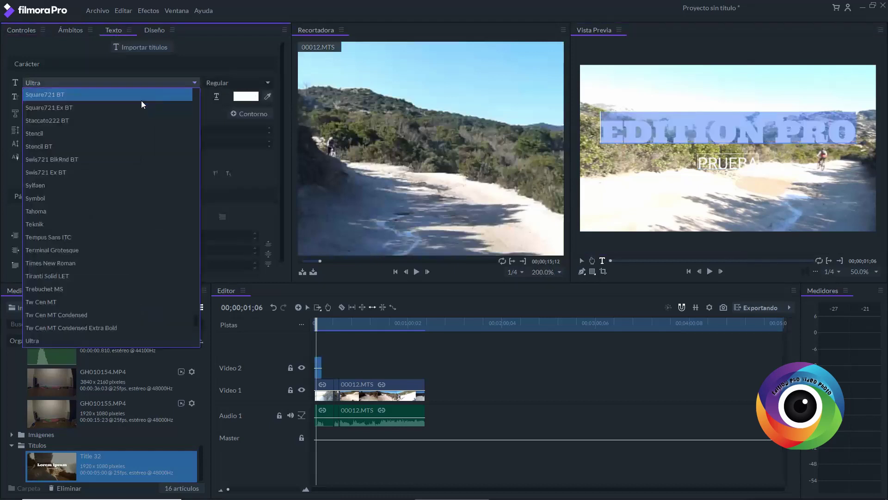
pyautogui.press('Escape')
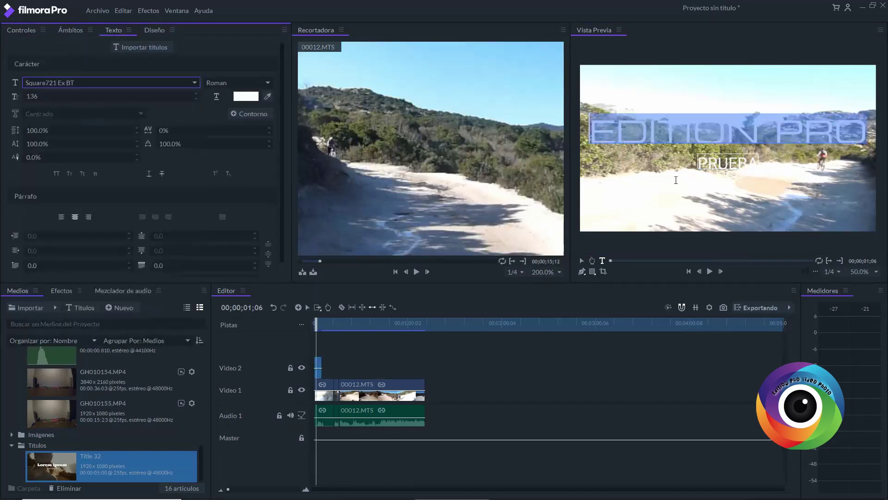
# Colour the EDITION PRO line dark red (#aa0000) and set its font size to 138.
pyautogui.click(245, 96)
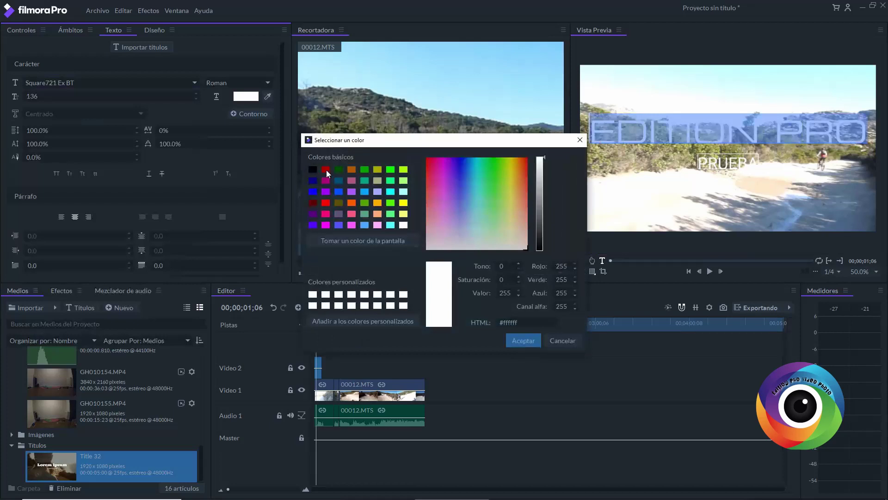
pyautogui.click(326, 170)
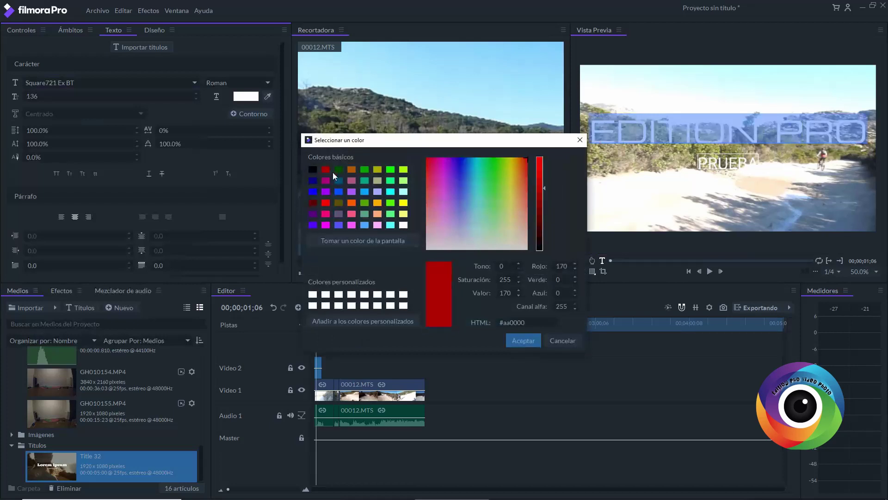
pyautogui.click(524, 342)
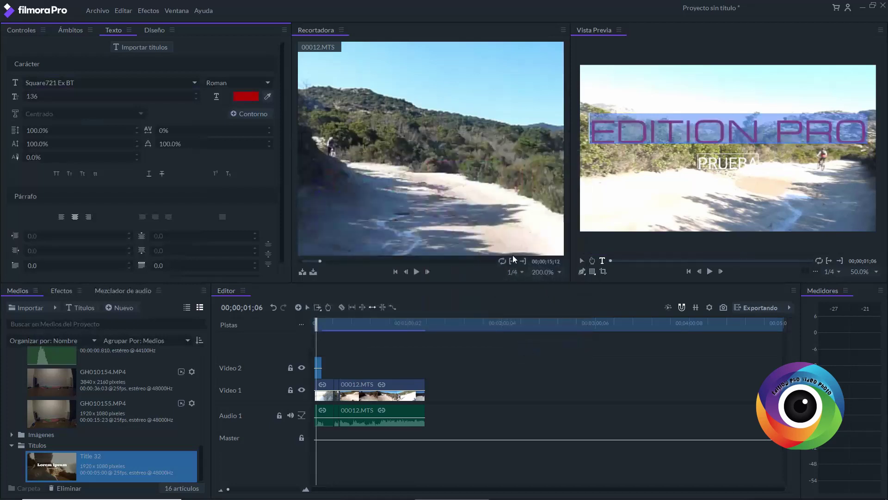
pyautogui.scroll(-1, 149, 122)
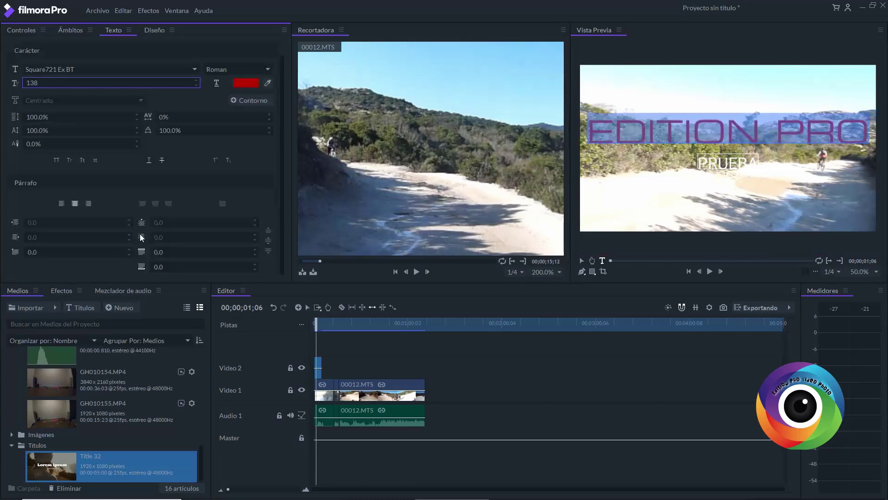
# Try left and right paragraph alignment on the EDITION PRO line and return it to centred.
pyautogui.click(61, 204)
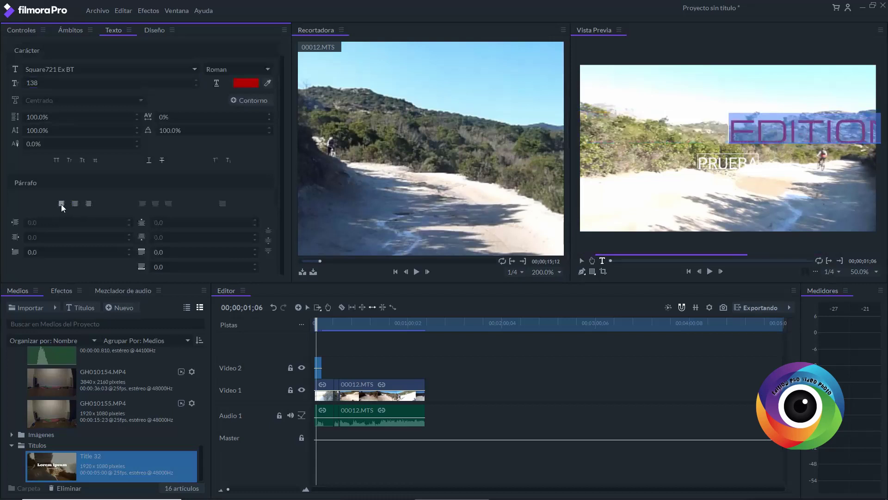
pyautogui.click(85, 204)
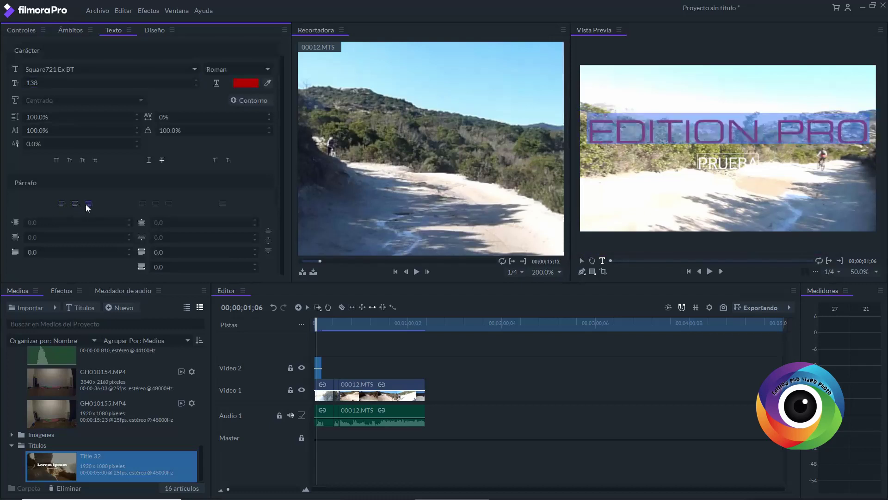
pyautogui.click(74, 204)
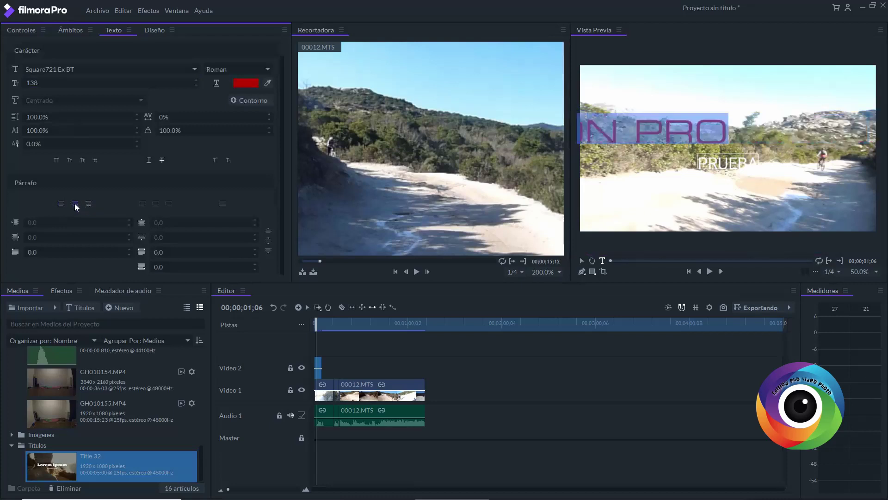
pyautogui.click(90, 205)
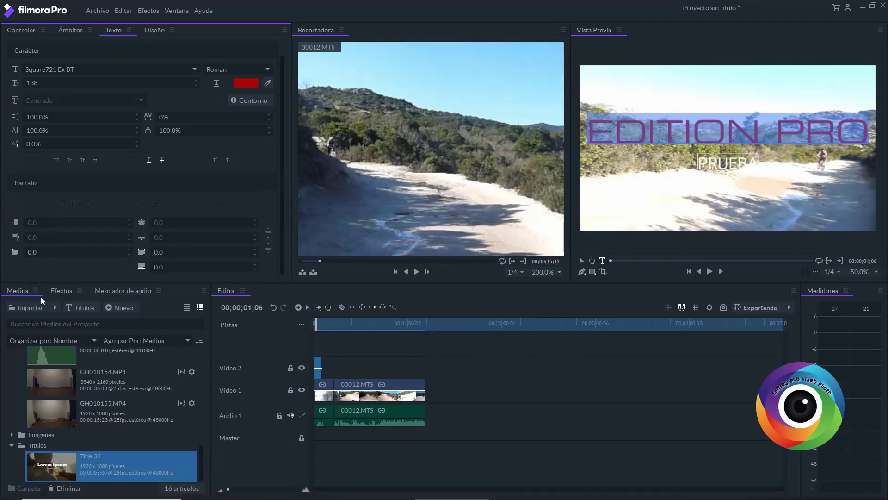
# Filter the effects library to Efectos and look through its categories from Corrección de color to Generar.
pyautogui.click(61, 292)
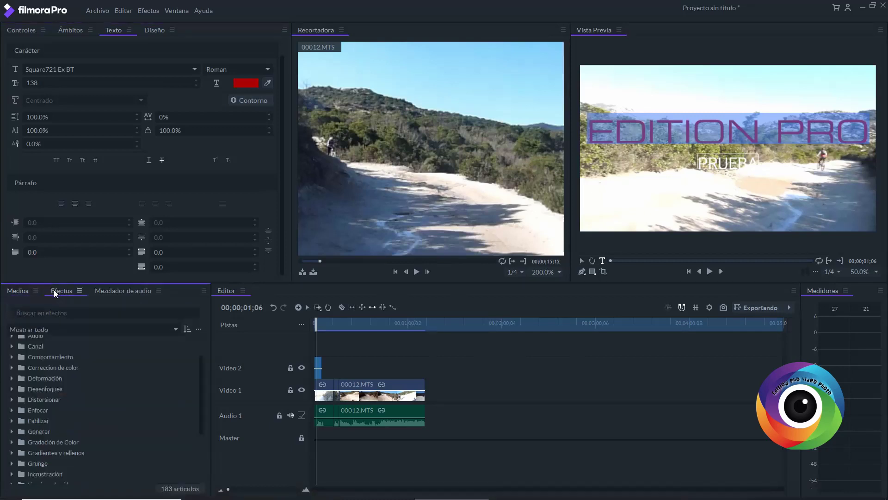
pyautogui.click(67, 329)
pyautogui.click(101, 396)
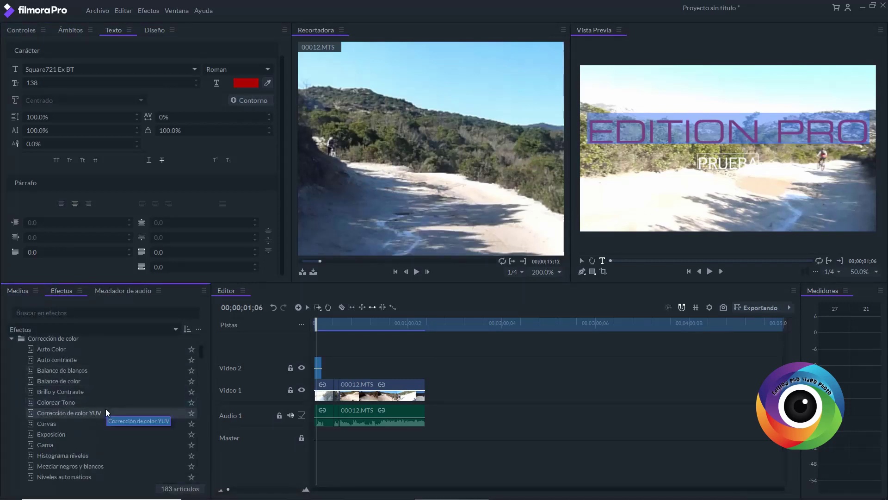
pyautogui.scroll(-2, 105, 409)
pyautogui.scroll(-2, 105, 409)
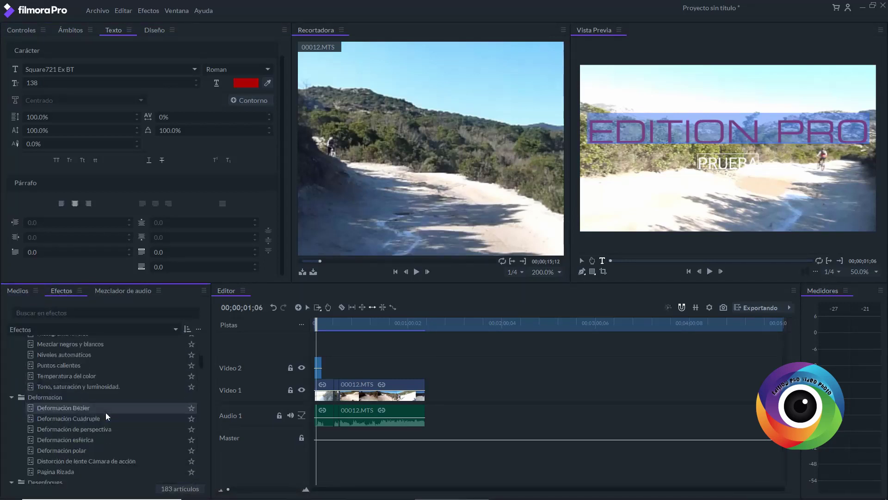
pyautogui.scroll(-1, 105, 416)
pyautogui.scroll(-2, 105, 416)
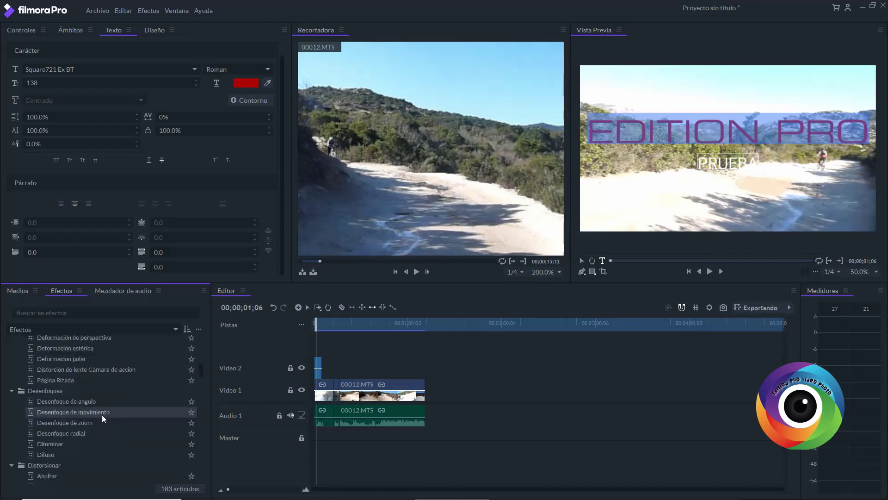
pyautogui.scroll(-3, 102, 414)
pyautogui.scroll(-1, 102, 414)
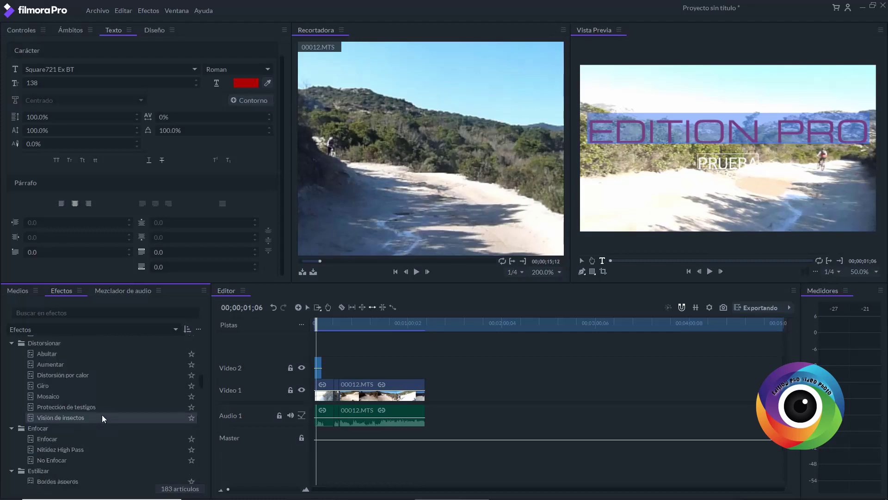
pyautogui.scroll(-2, 102, 414)
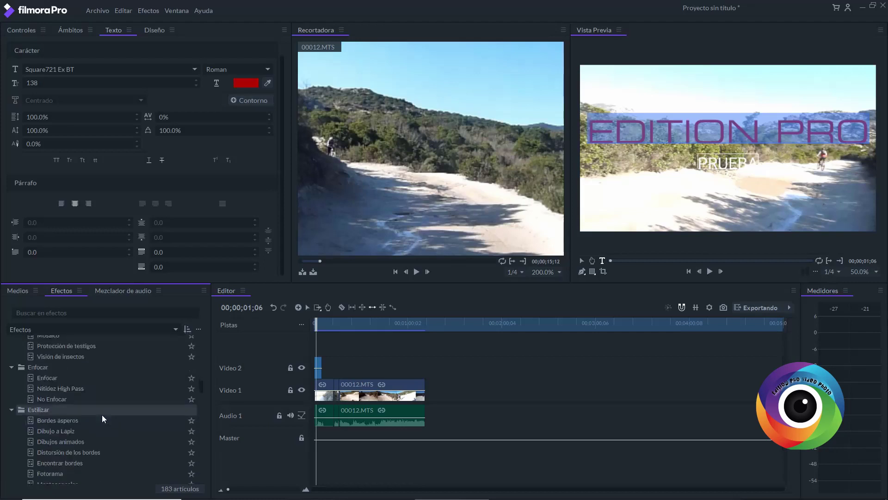
pyautogui.scroll(-1, 102, 418)
pyautogui.scroll(-4, 102, 414)
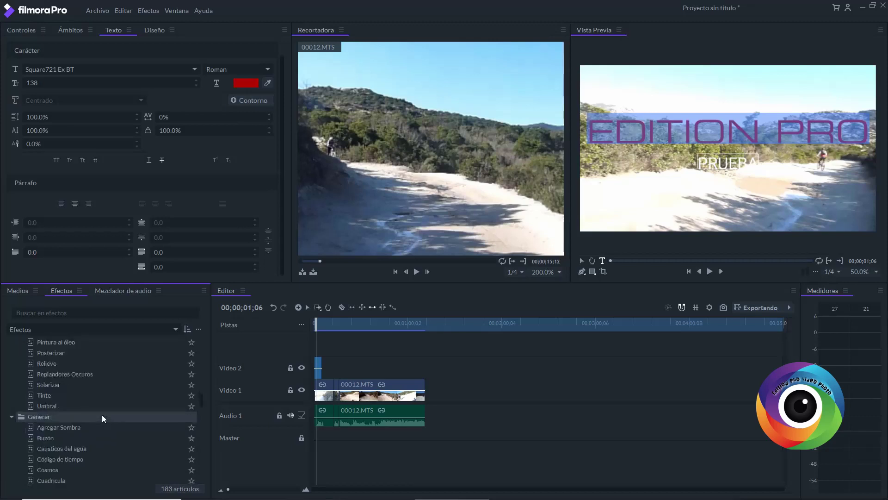
pyautogui.scroll(-1, 96, 422)
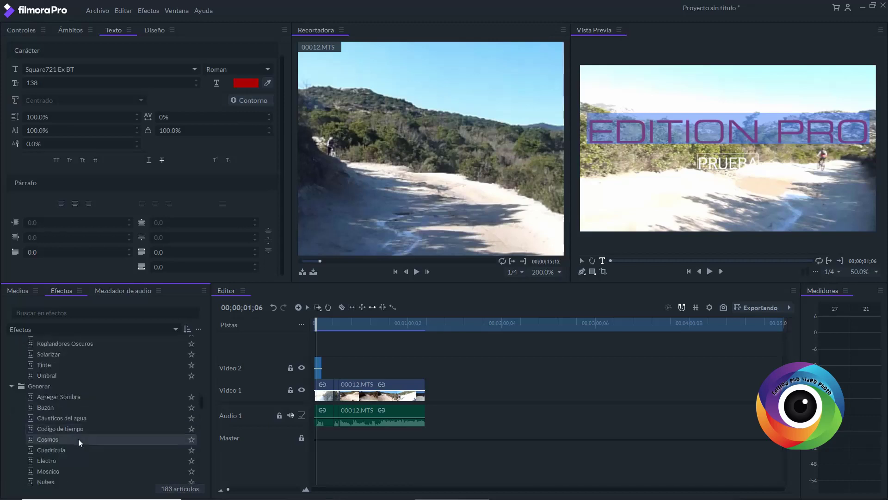
# Place the Buzón effect on a new Video 3 track spanning the footage, and compare the picture with that track hidden and shown.
pyautogui.moveTo(51, 407); pyautogui.dragTo(323, 350)
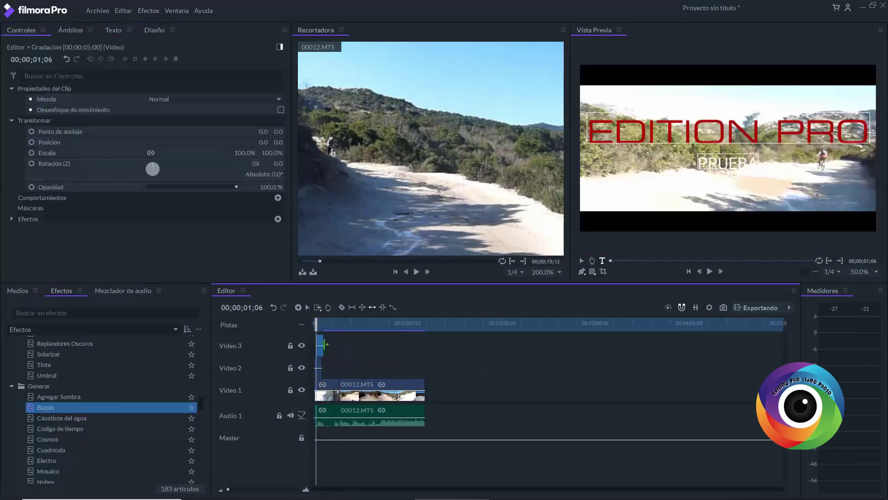
pyautogui.moveTo(322, 347); pyautogui.dragTo(425, 352)
pyautogui.moveTo(319, 322); pyautogui.dragTo(342, 330)
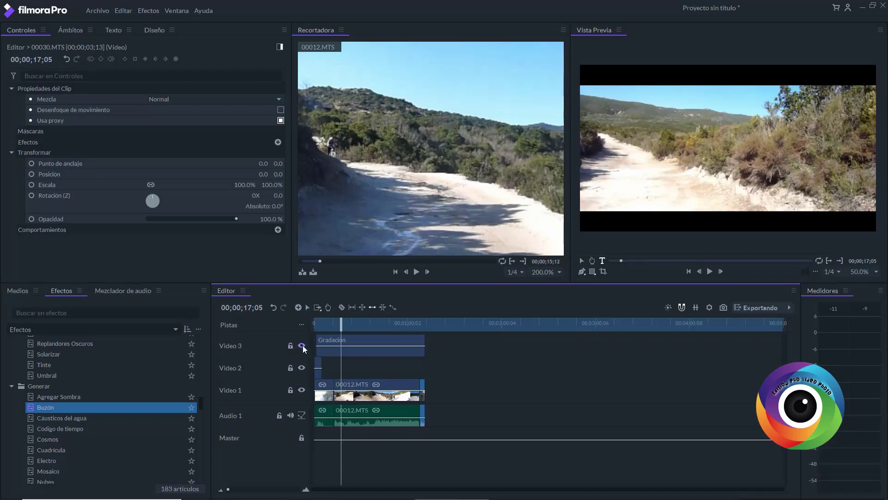
pyautogui.click(302, 345)
pyautogui.click(302, 345)
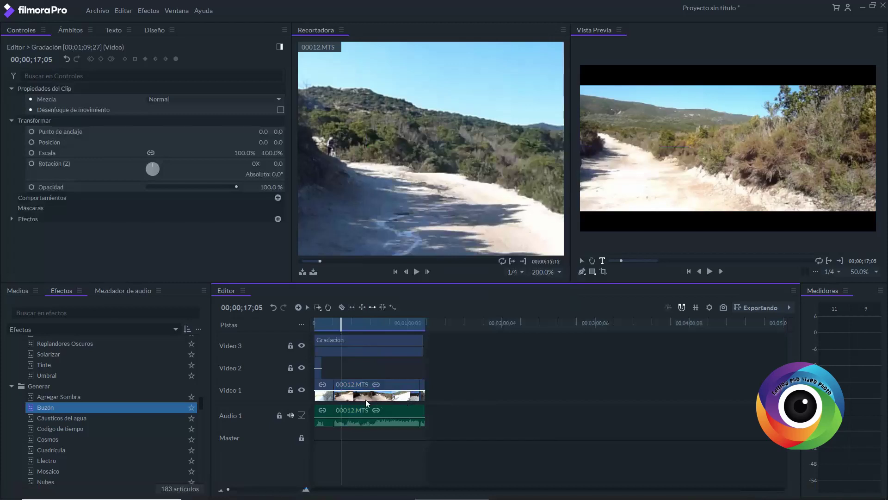
# Assign the red CAMPO label to the first 00012.MTS clip on Video 1.
pyautogui.rightClick(327, 397)
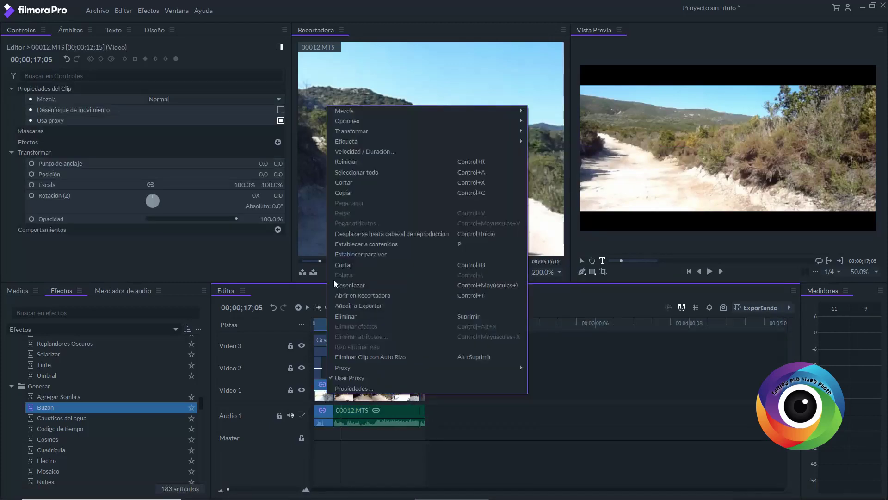
pyautogui.moveTo(450, 141)
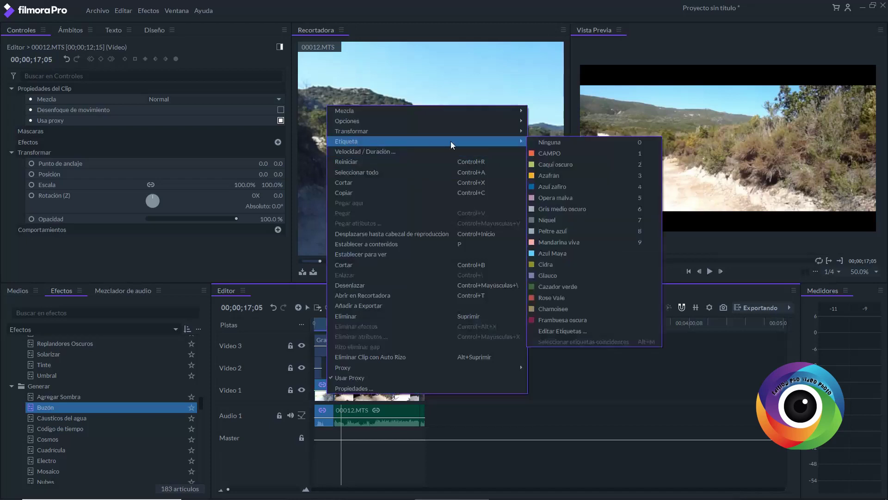
pyautogui.click(563, 155)
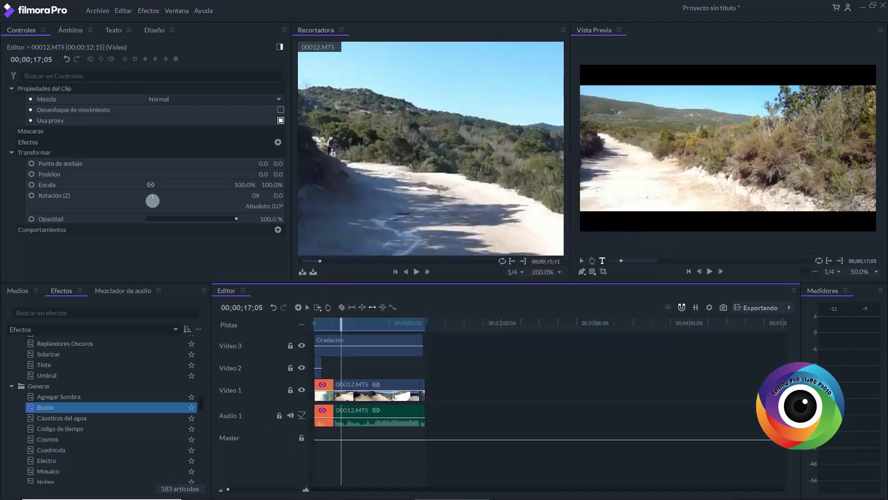
# Assign the Caqui oscuro label to the second, longer 00012.MTS clip on Video 1.
pyautogui.click(365, 386)
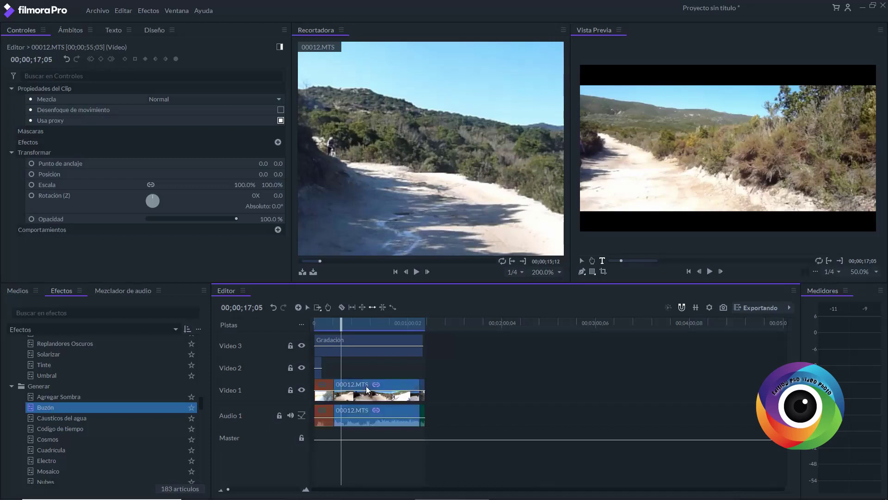
pyautogui.rightClick(365, 385)
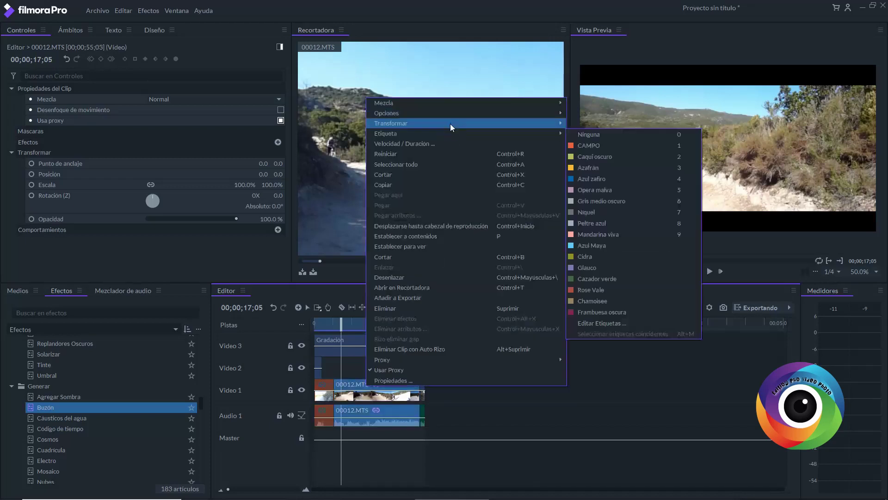
pyautogui.moveTo(501, 133)
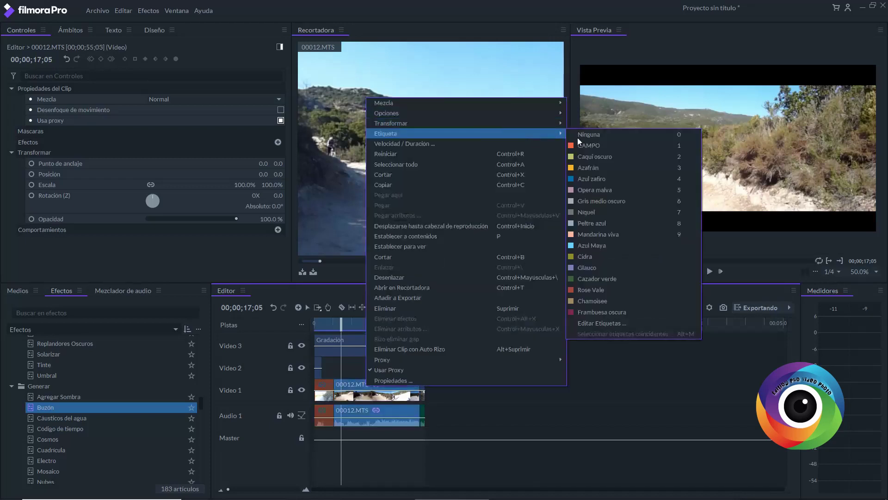
pyautogui.click(602, 157)
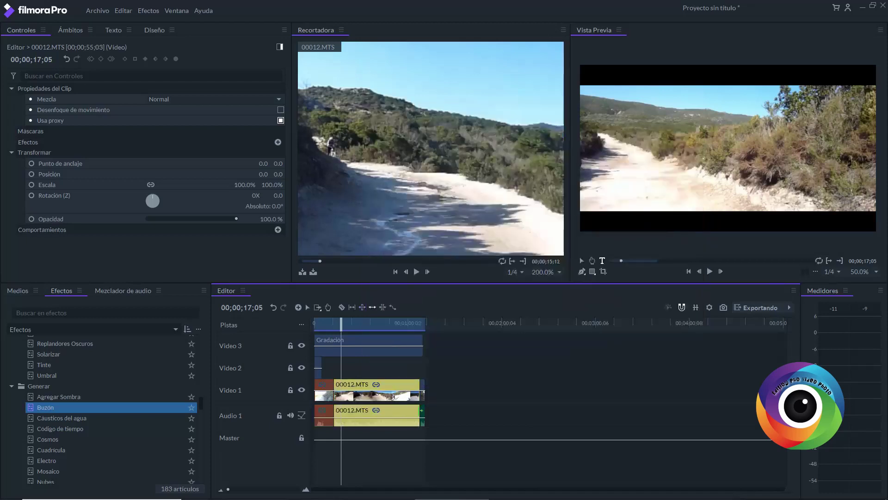
# Apply the LUT effect from the effects library to the longer 00012.MTS clip on Video 1.
pyautogui.click(339, 323)
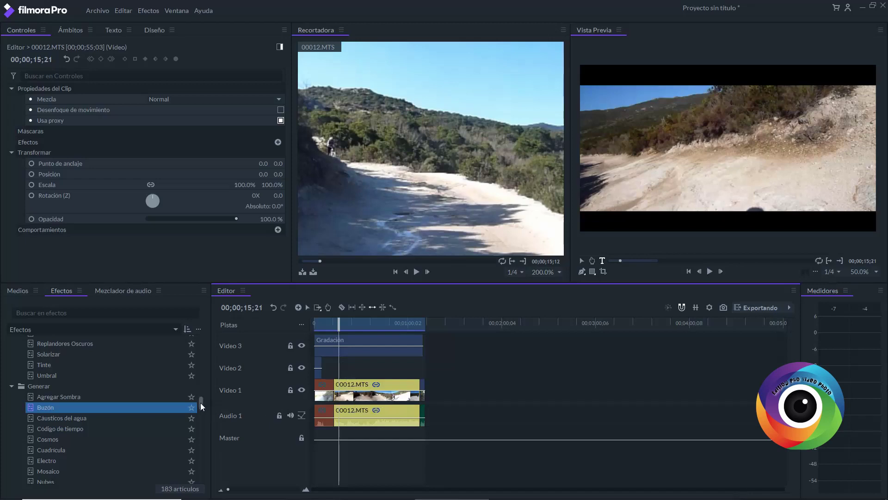
pyautogui.moveTo(201, 403); pyautogui.dragTo(199, 412)
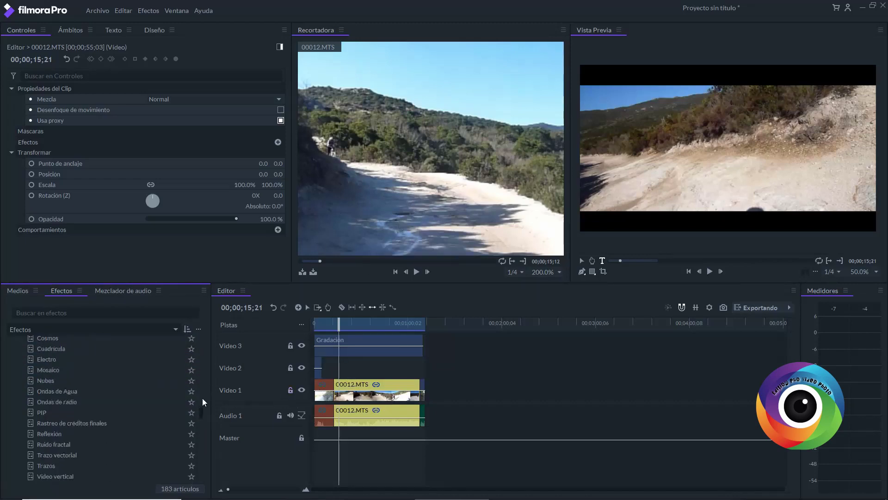
pyautogui.moveTo(202, 410); pyautogui.dragTo(199, 424)
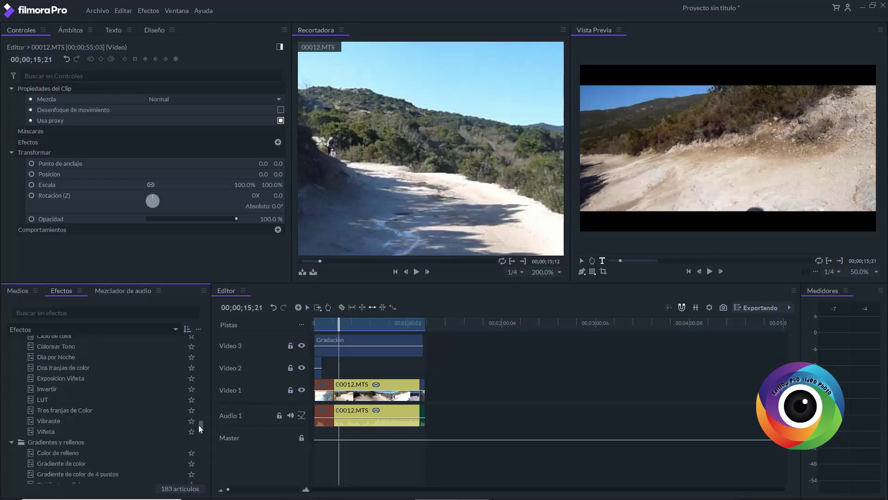
pyautogui.click(41, 401)
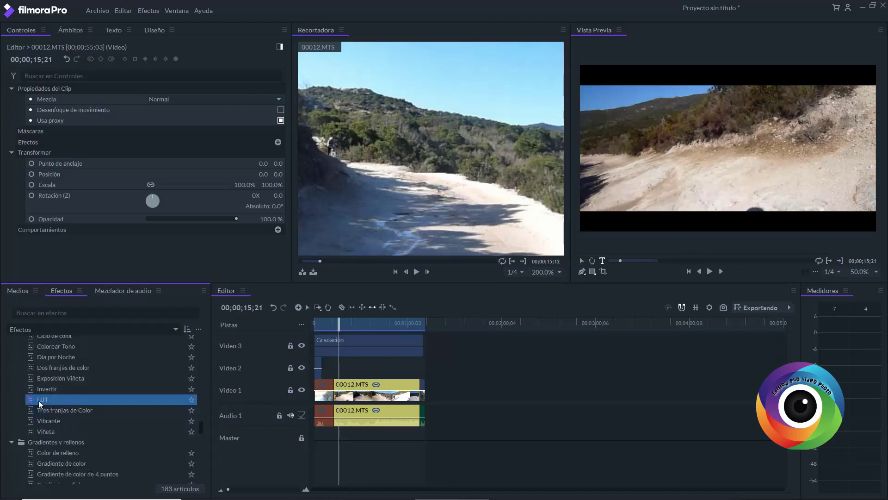
pyautogui.moveTo(38, 401); pyautogui.dragTo(351, 381)
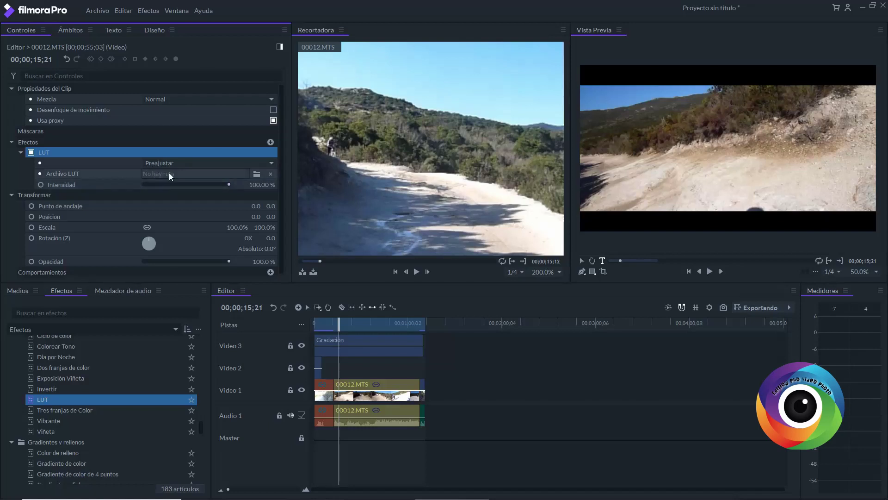
# Try the Apocalíptico con estilo preset on the clip's LUT effect, look through the other presets, and set it to Batman.
pyautogui.click(270, 164)
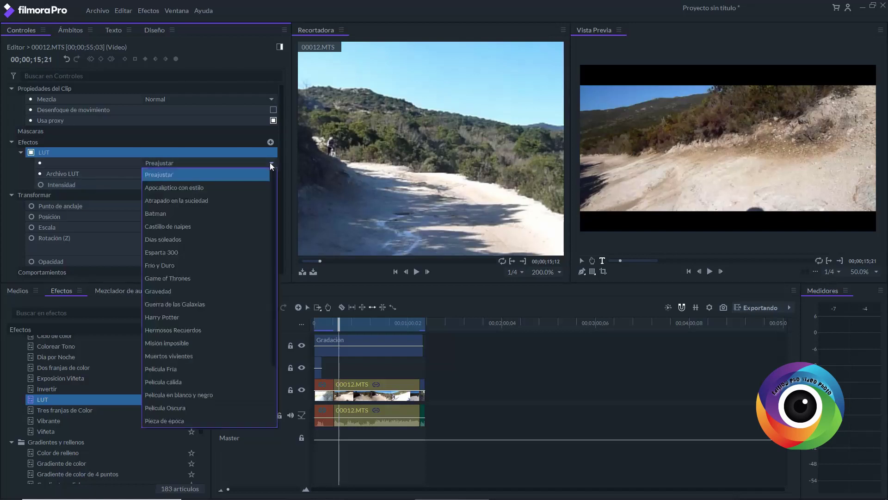
pyautogui.click(232, 187)
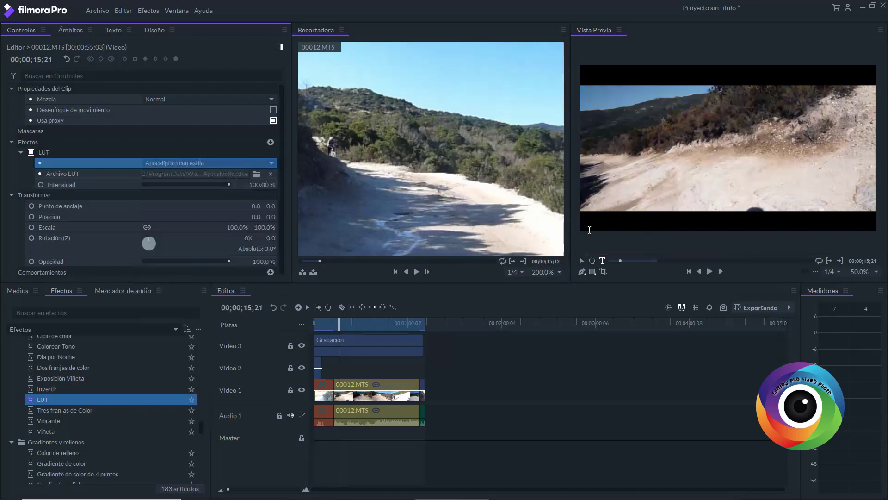
pyautogui.click(270, 164)
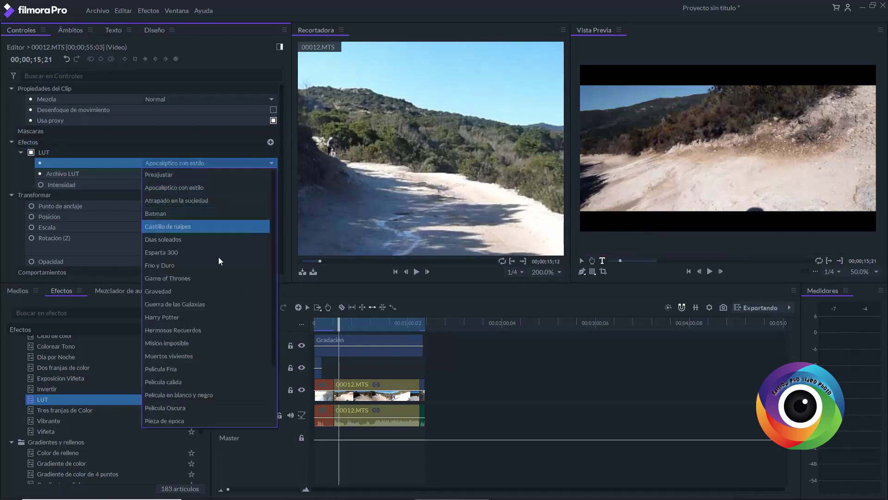
pyautogui.scroll(-2, 222, 296)
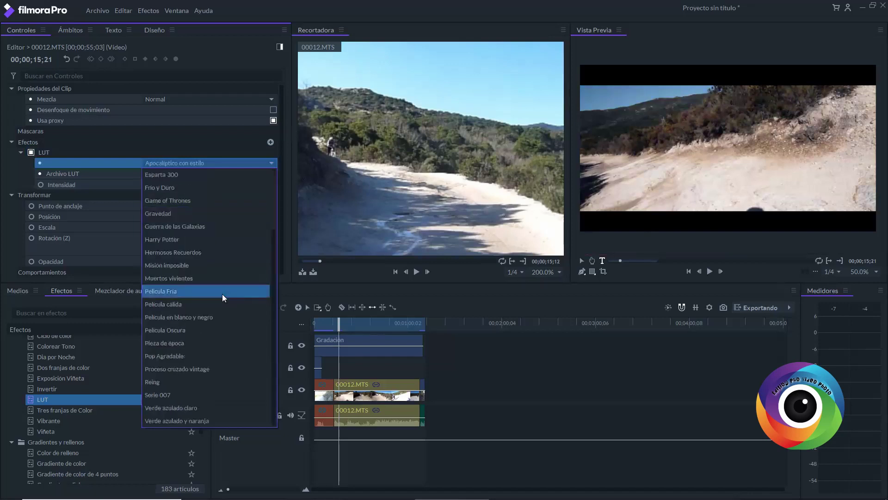
pyautogui.scroll(2, 222, 294)
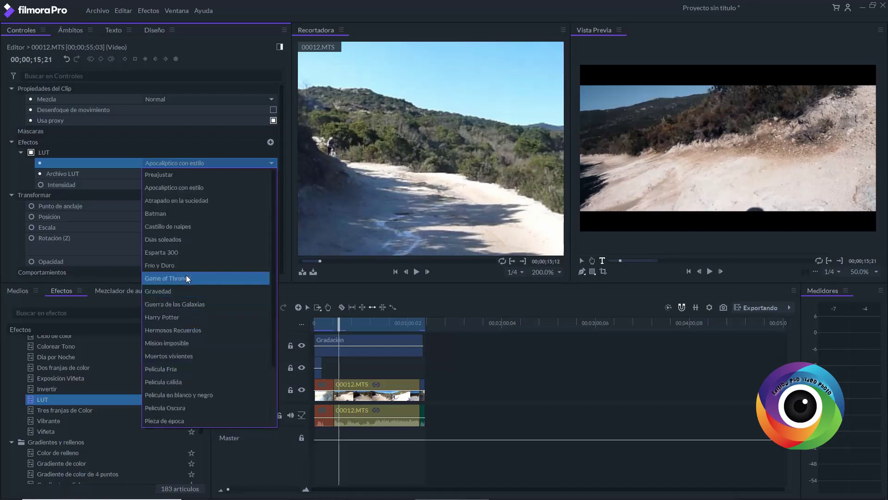
pyautogui.click(176, 215)
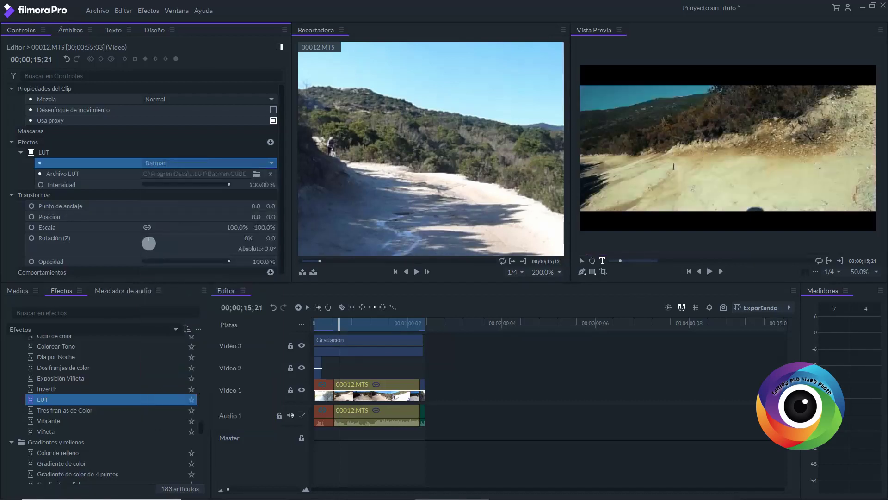
# Close the Recortadora panel and disable the LUT effect on the clip.
pyautogui.click(342, 30)
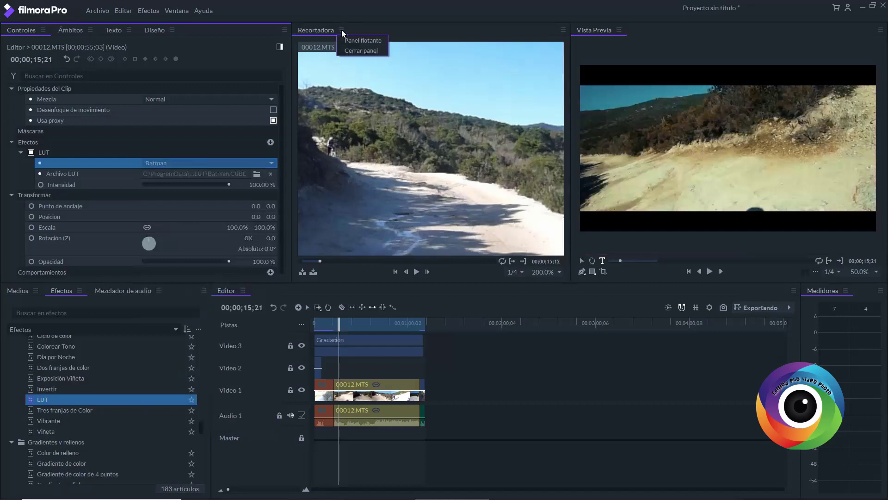
pyautogui.click(353, 51)
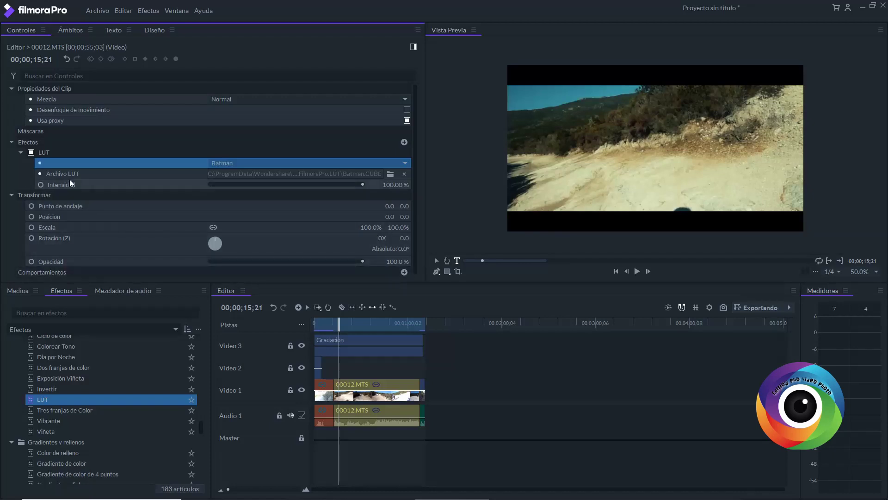
pyautogui.click(31, 153)
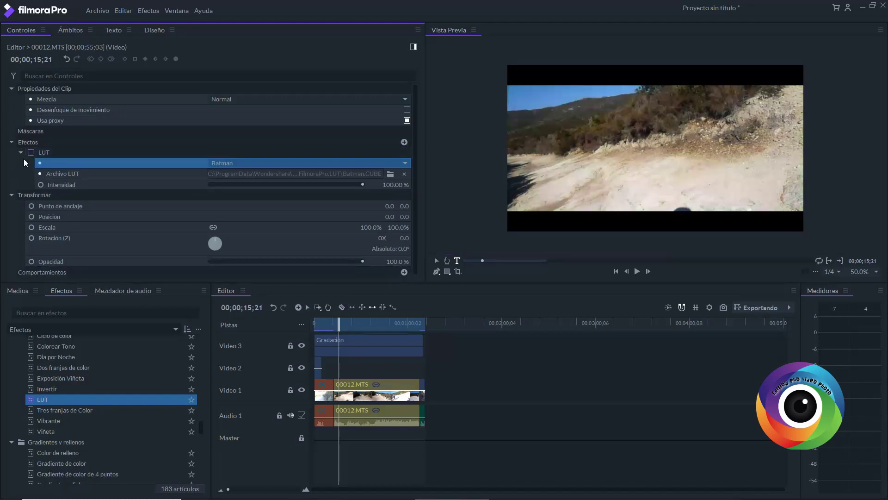
# Look through the effects library from Gradientes y rellenos to Limpieza de video.
pyautogui.scroll(-3, 120, 378)
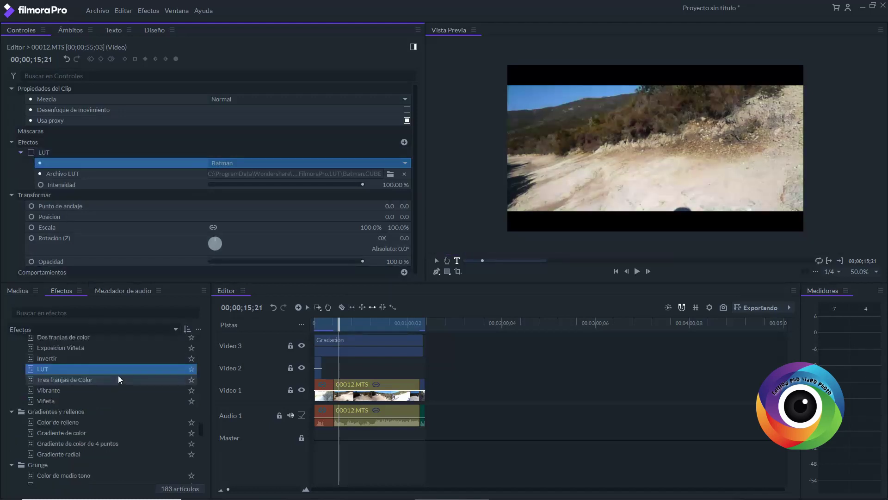
pyautogui.scroll(-2, 119, 379)
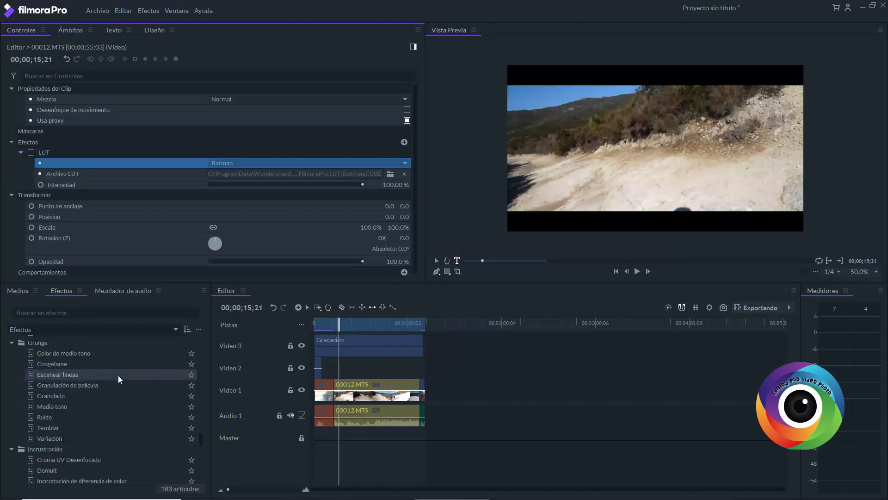
pyautogui.scroll(-1, 120, 379)
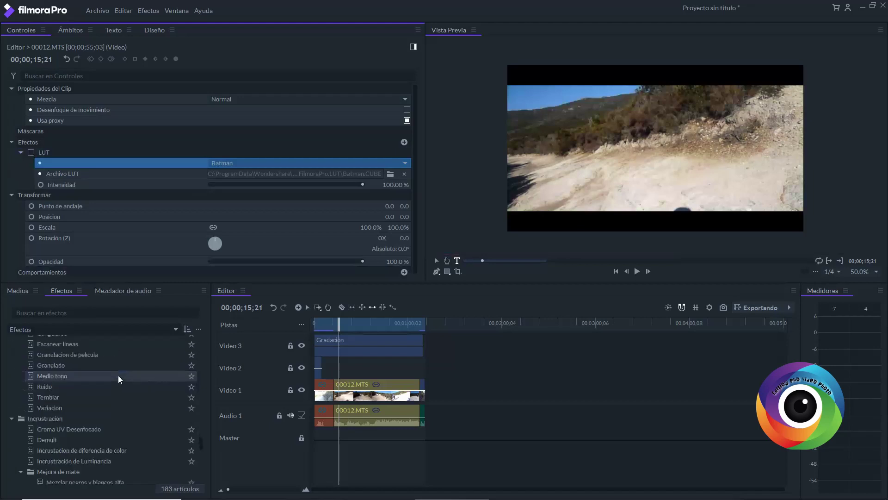
pyautogui.scroll(-1, 120, 380)
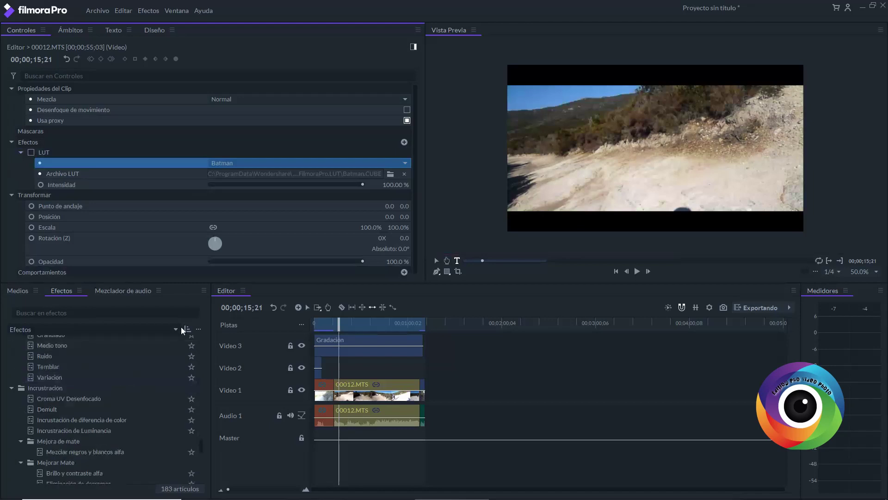
pyautogui.click(107, 434)
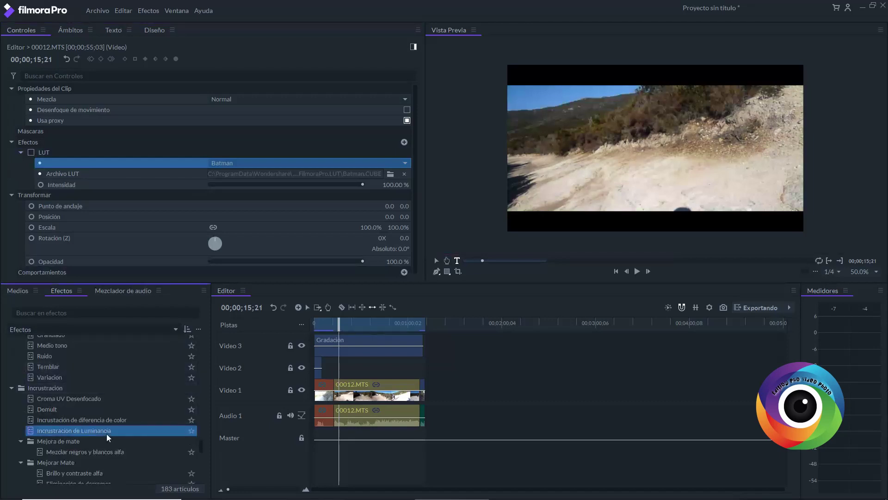
pyautogui.scroll(-1, 107, 436)
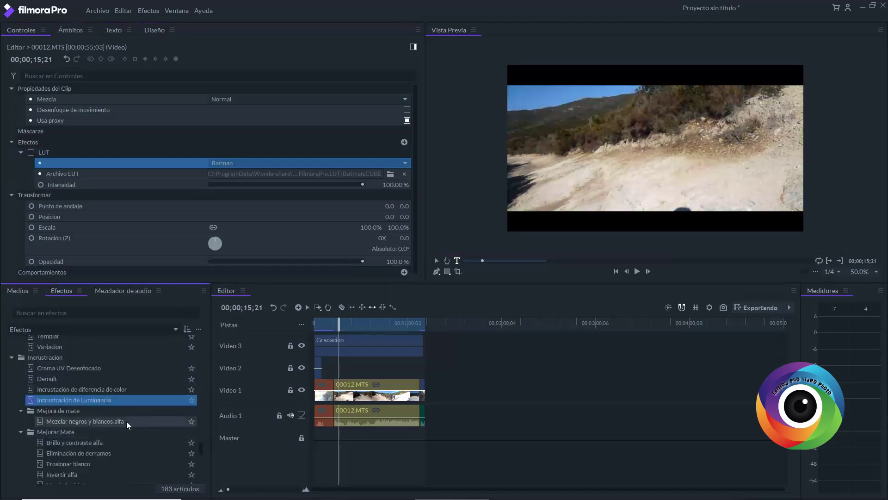
pyautogui.scroll(-1, 129, 425)
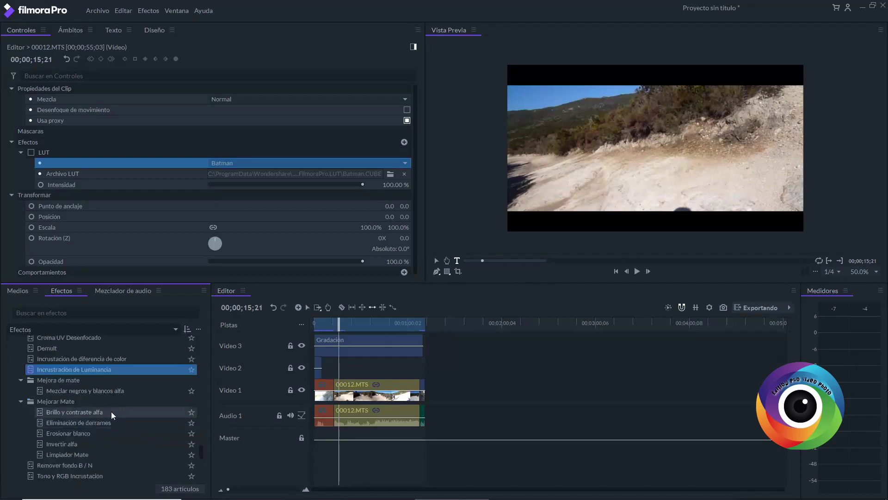
pyautogui.scroll(-3, 113, 415)
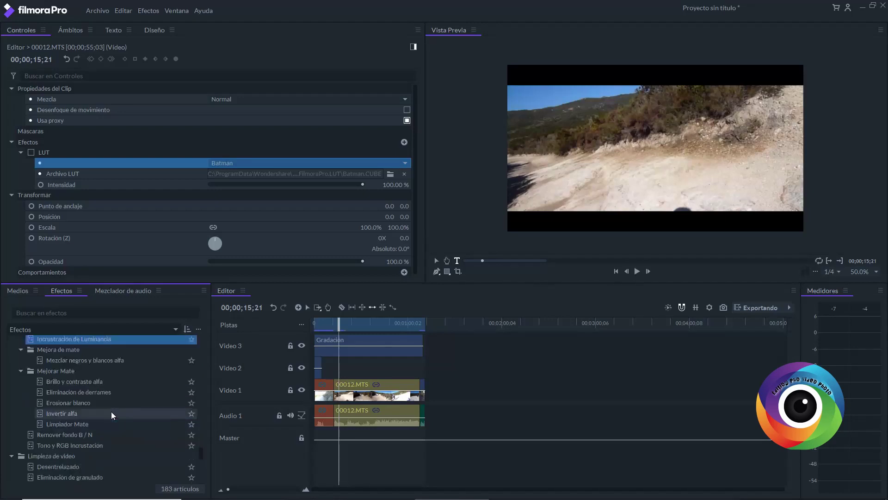
# Apply the Estabilizador Automático effect to the longer 00012.MTS clip and play a stretch of the footage.
pyautogui.scroll(-6, 113, 415)
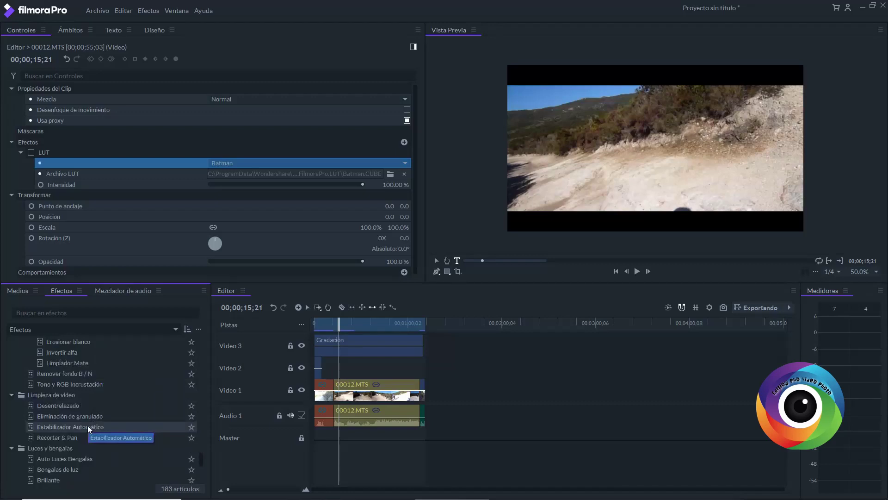
pyautogui.moveTo(90, 429); pyautogui.dragTo(355, 393)
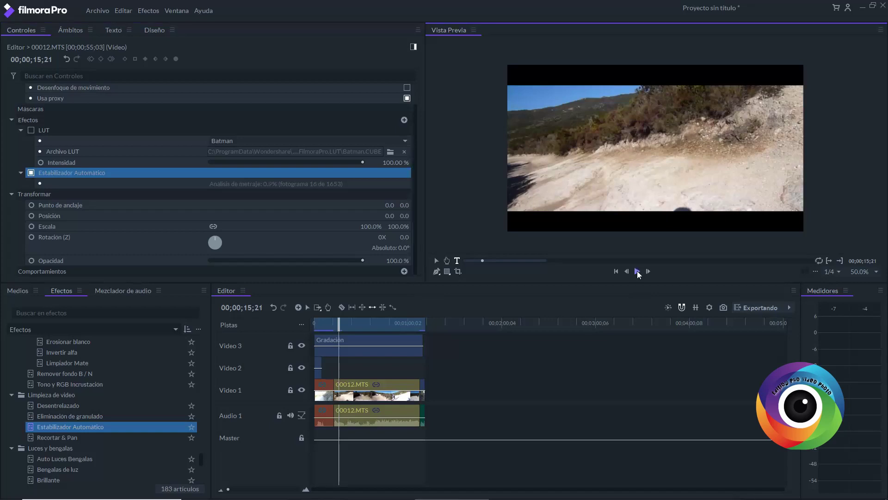
pyautogui.click(638, 272)
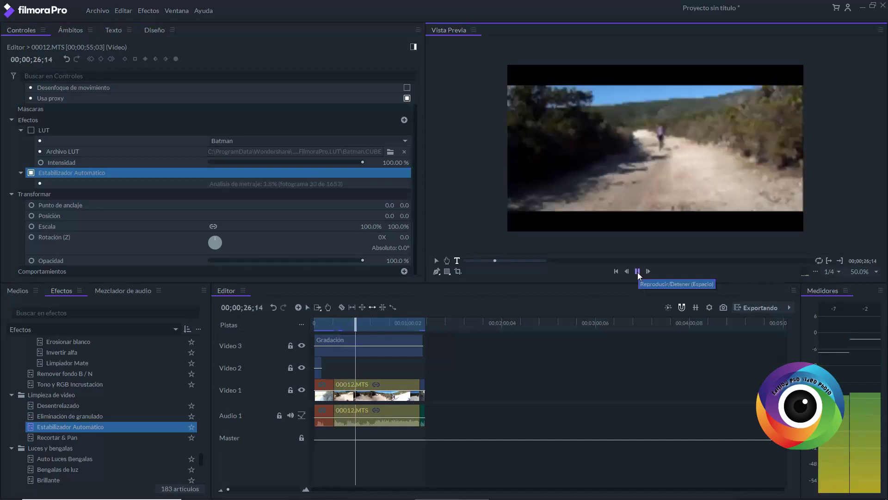
pyautogui.click(639, 272)
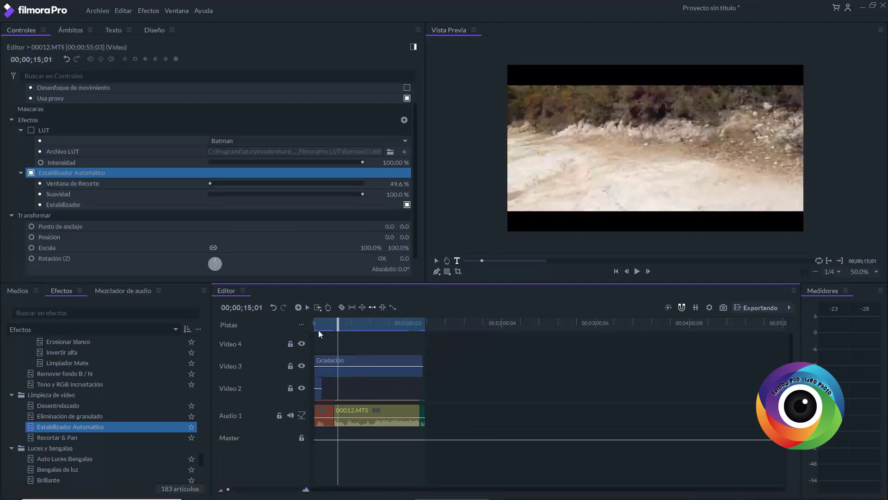
# Hide the Video 3 track with the letterbox bars and play the stabilized footage from about 00;00;11;23.
pyautogui.click(301, 366)
pyautogui.moveTo(338, 322); pyautogui.dragTo(332, 326)
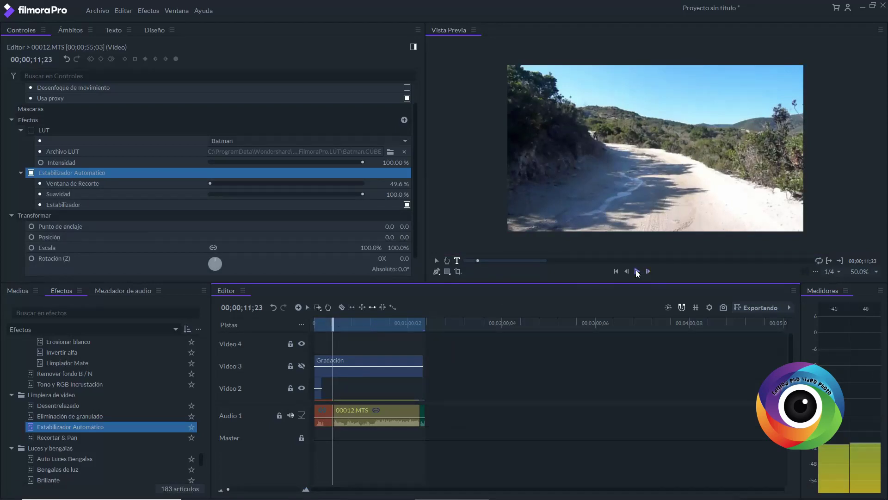
pyautogui.click(637, 271)
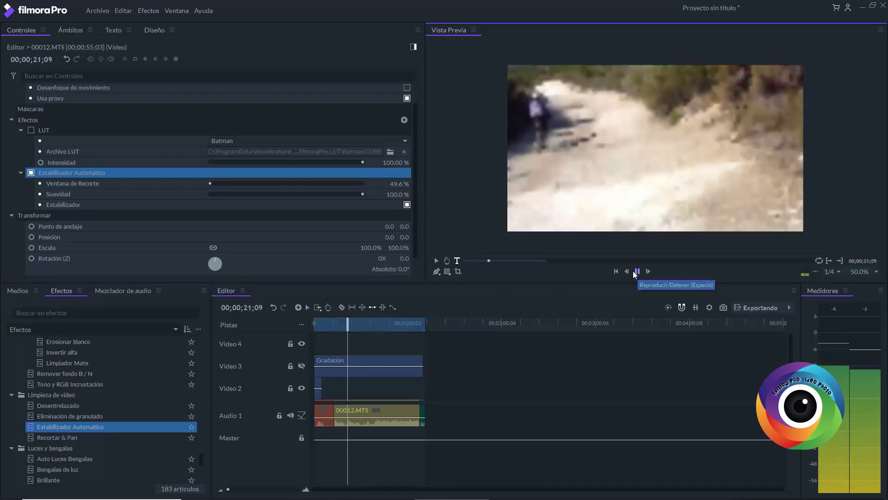
pyautogui.click(636, 272)
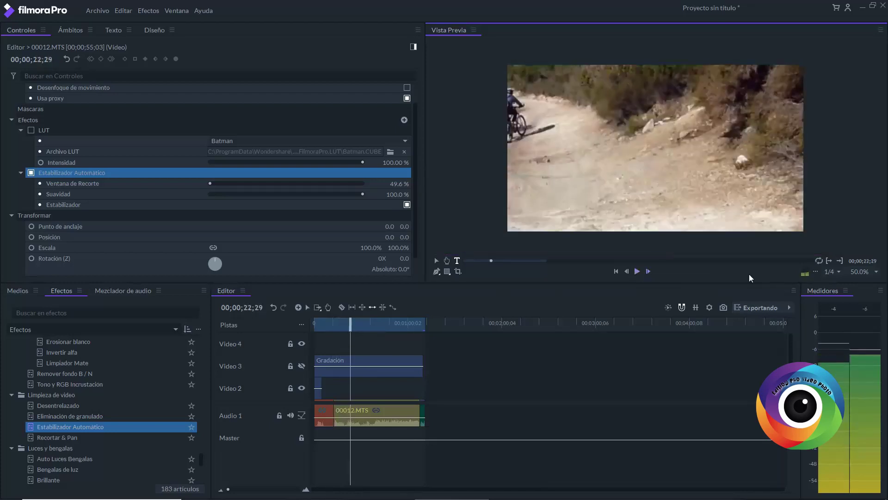
# Set the preview playback resolution to 1/2 and play a stretch of the stabilized clip at 60% zoom.
pyautogui.click(839, 274)
pyautogui.click(828, 292)
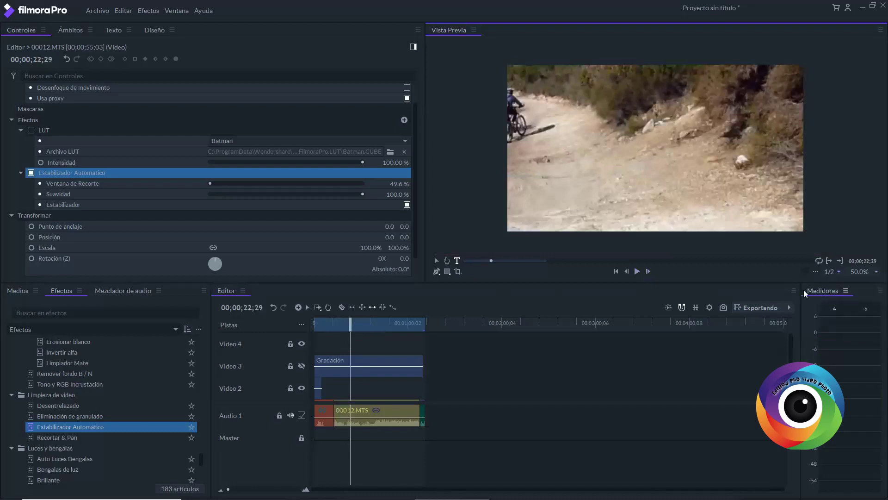
pyautogui.click(638, 272)
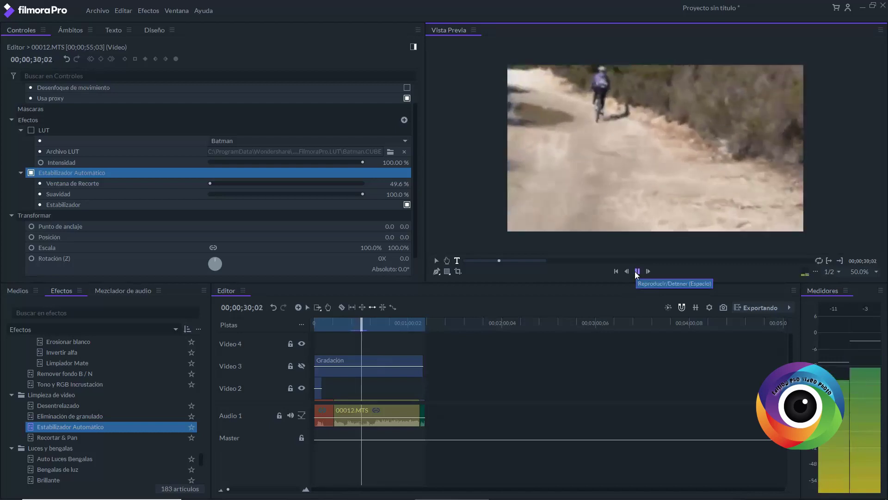
pyautogui.scroll(1, 639, 275)
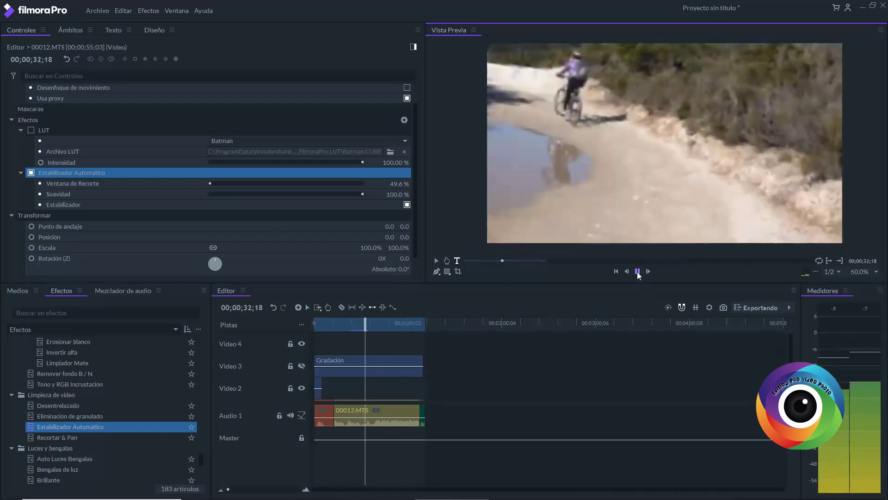
pyautogui.click(638, 273)
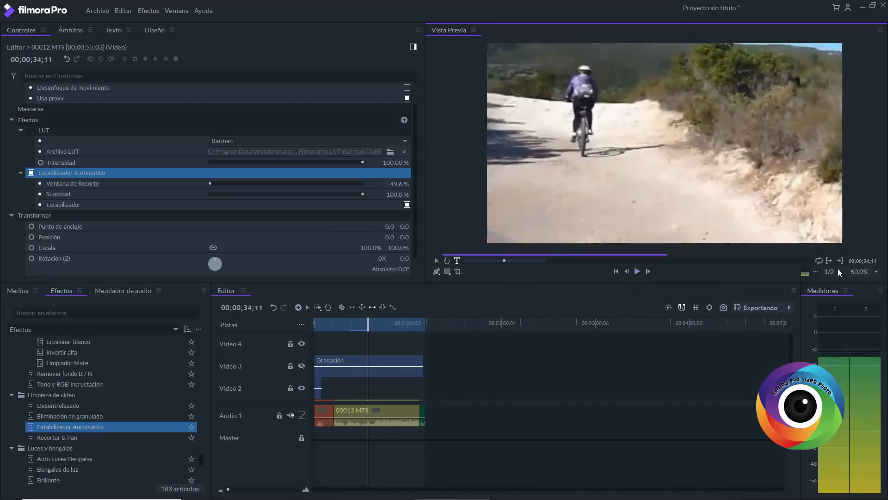
# Set the preview playback resolution to Completa and play the stabilized clip.
pyautogui.click(838, 270)
pyautogui.click(831, 281)
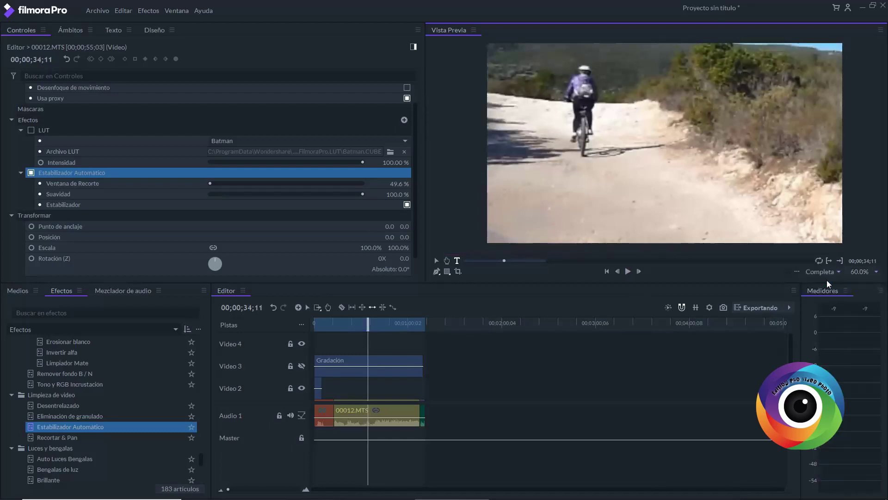
pyautogui.click(628, 273)
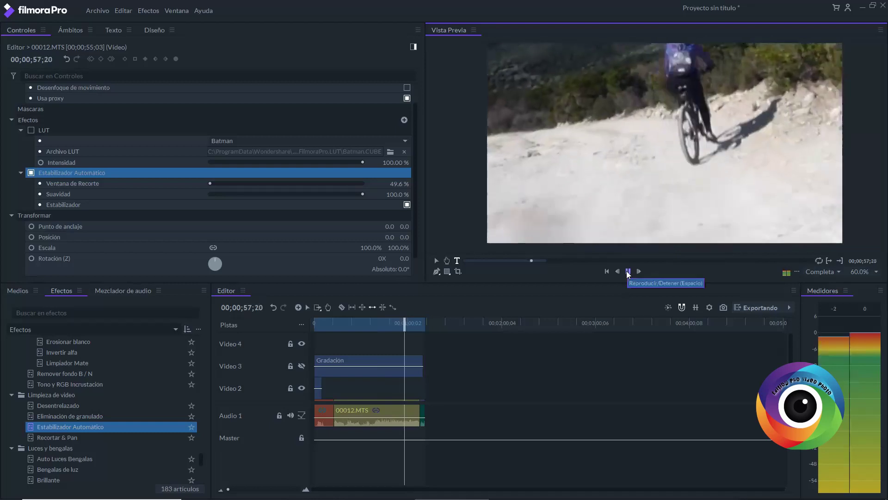
# Stop the playback and display the video scopes, switching the upper scope from Parade to Forma de onda.
pyautogui.click(628, 273)
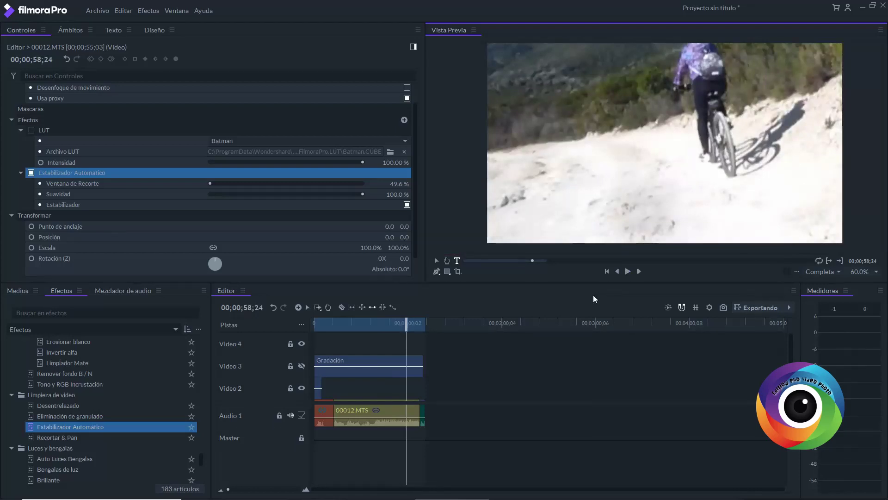
pyautogui.click(114, 30)
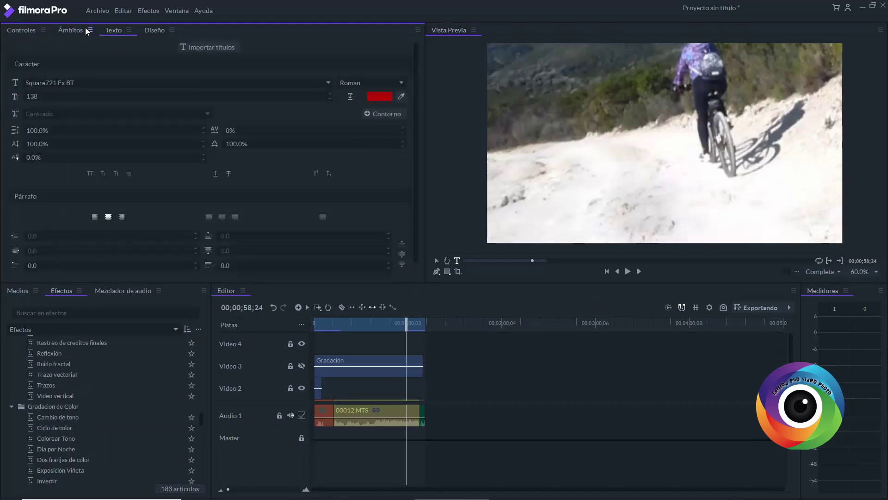
pyautogui.click(80, 29)
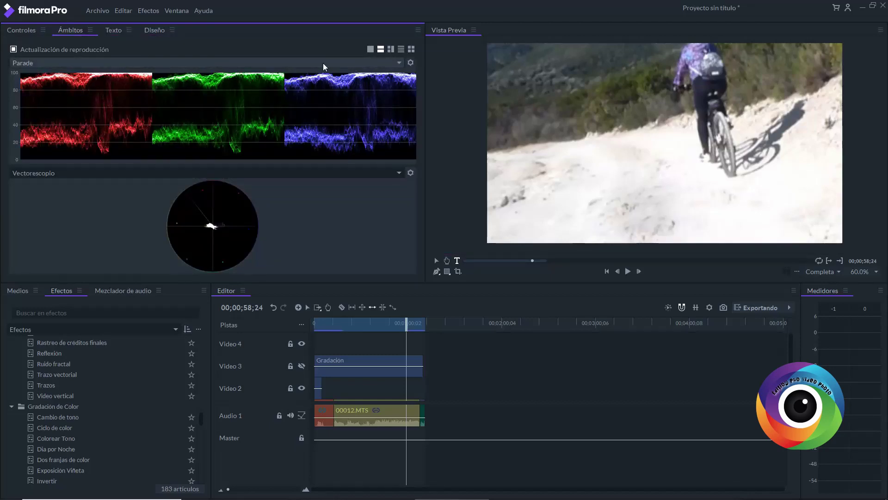
pyautogui.click(399, 64)
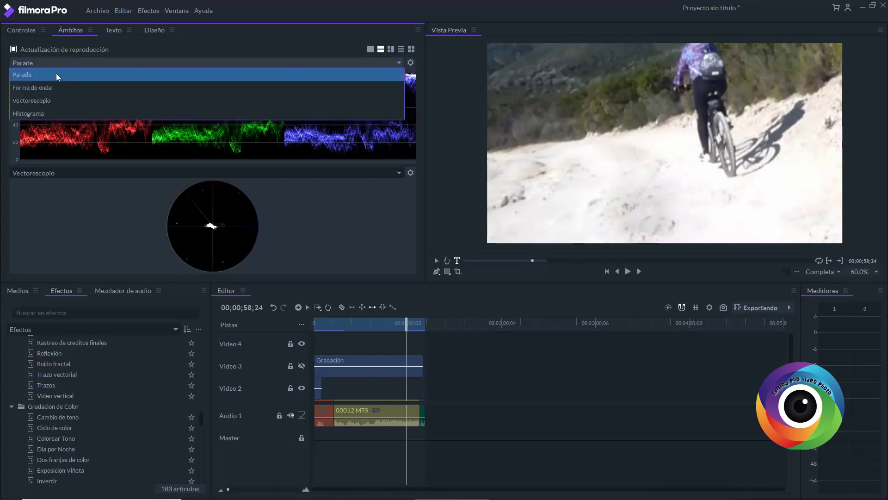
pyautogui.click(38, 87)
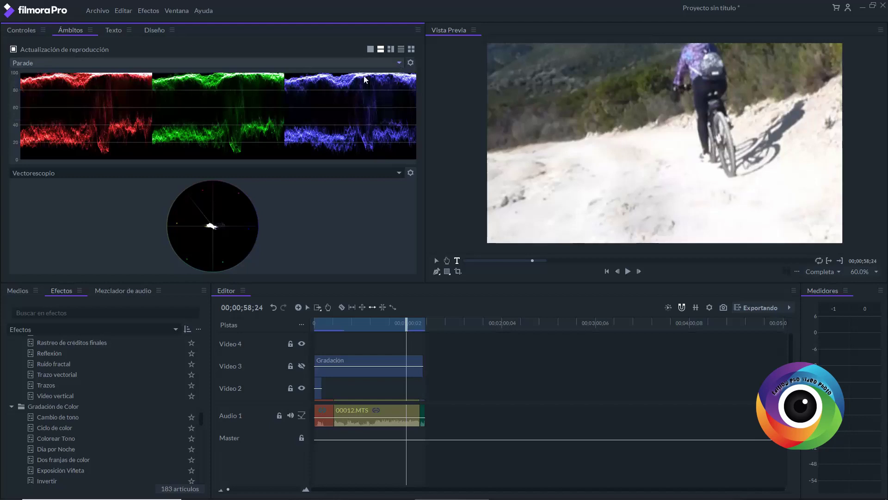
pyautogui.click(399, 63)
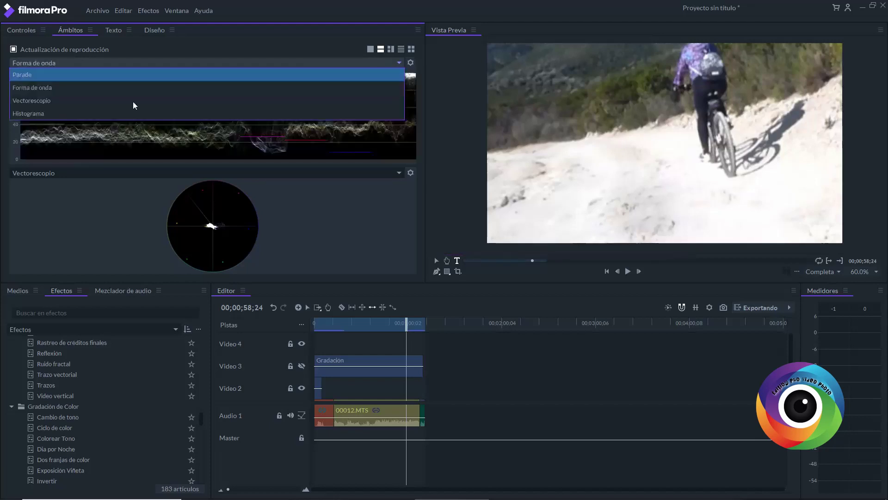
pyautogui.click(59, 194)
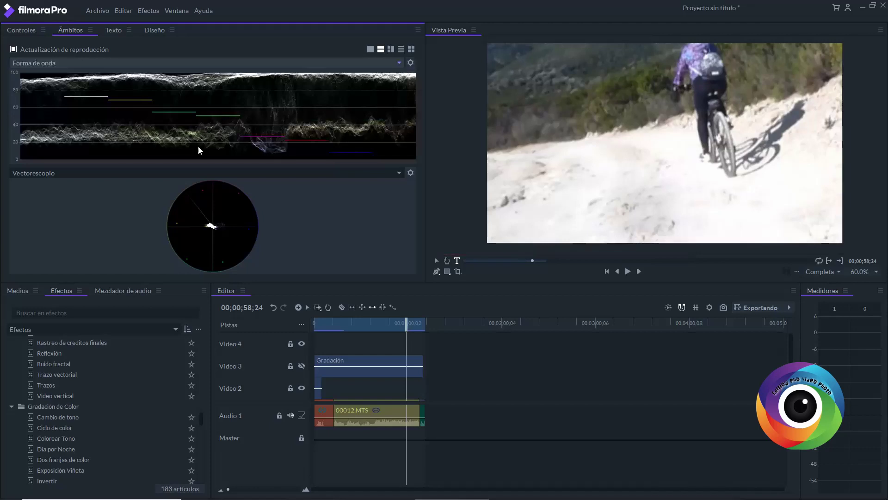
# Switch the upper scope to Histograma, check the scope types offered for the lower one, and return to the clip controls.
pyautogui.click(400, 65)
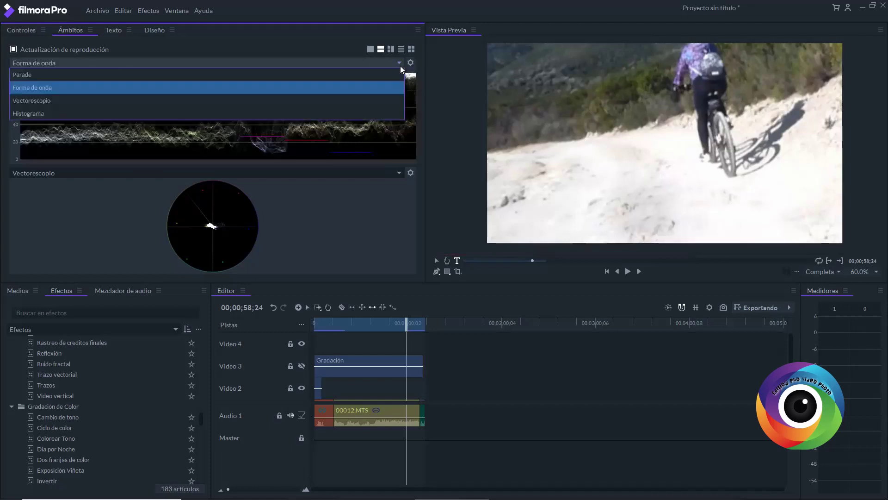
pyautogui.click(43, 115)
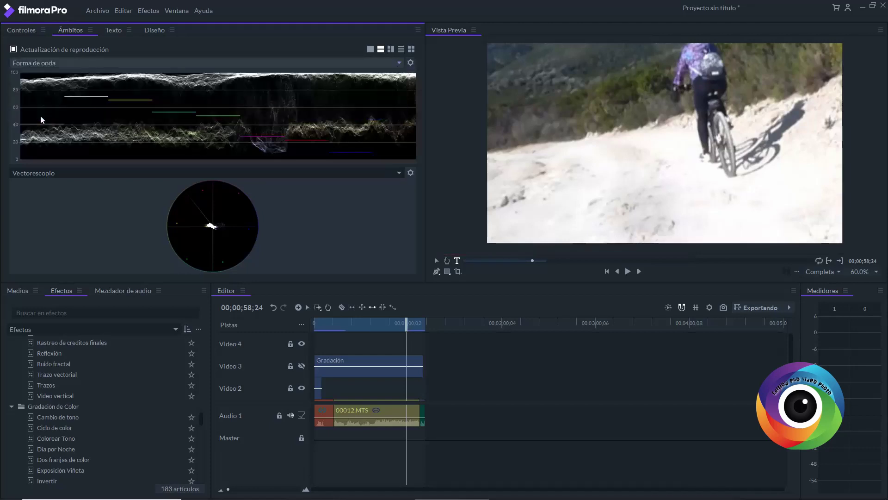
pyautogui.click(400, 175)
pyautogui.click(399, 174)
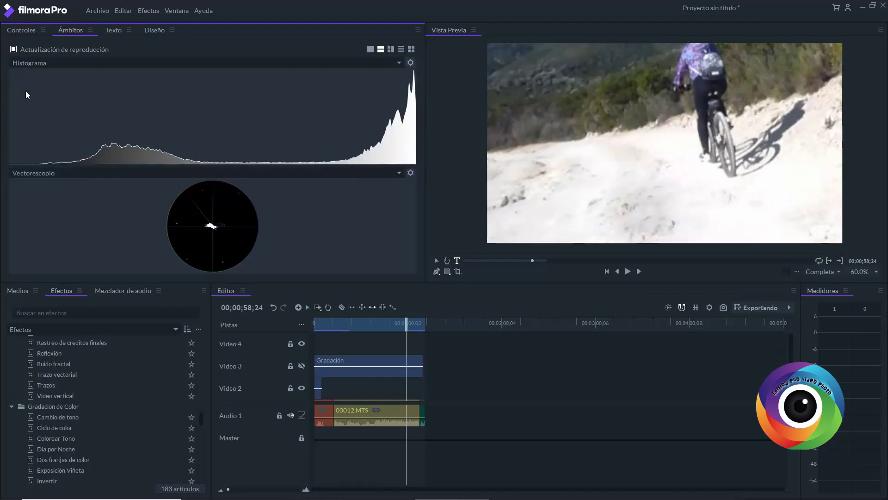
pyautogui.click(29, 31)
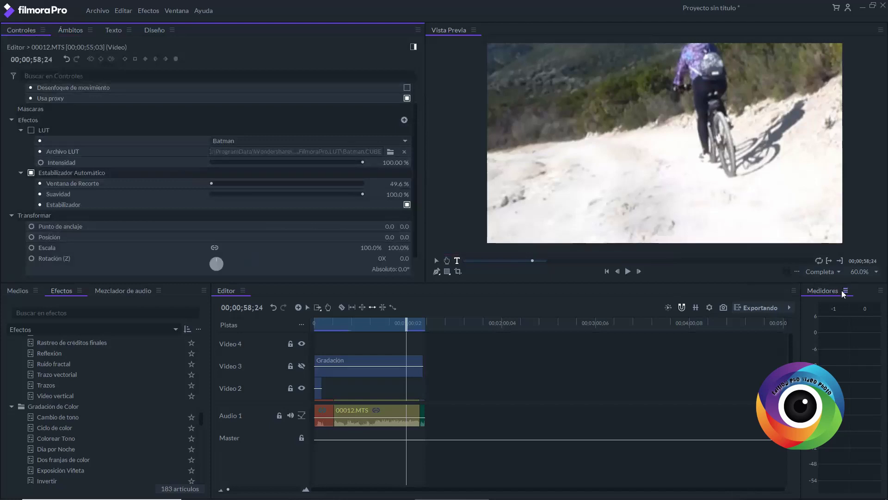
# Draw a closed four-point pen mask on the long 00012.MTS clip, covering the left part of the frame with a slanted right edge.
pyautogui.click(840, 273)
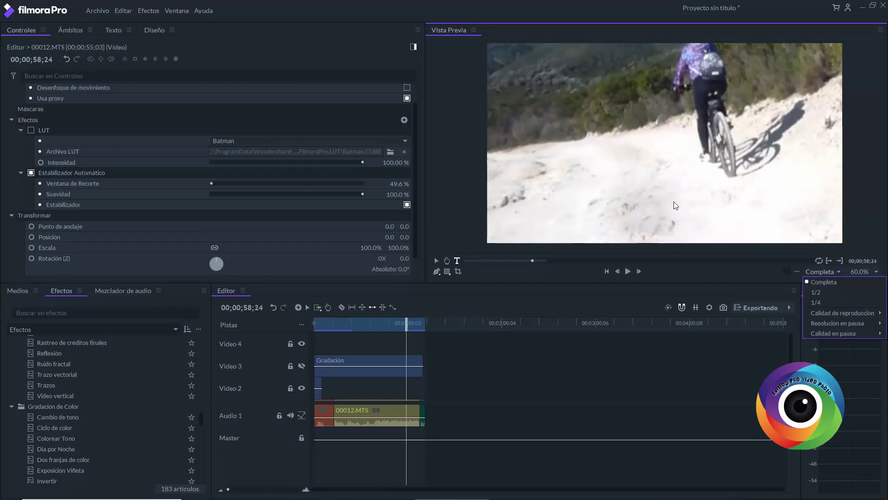
pyautogui.click(437, 270)
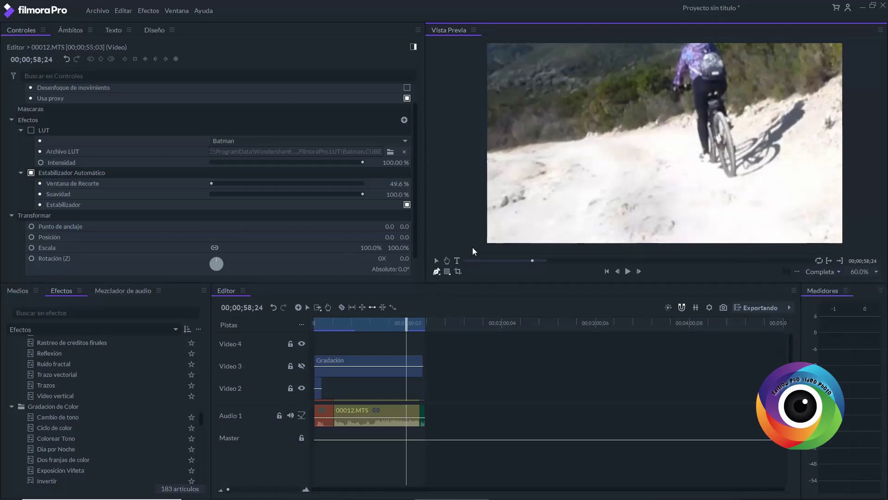
pyautogui.click(391, 415)
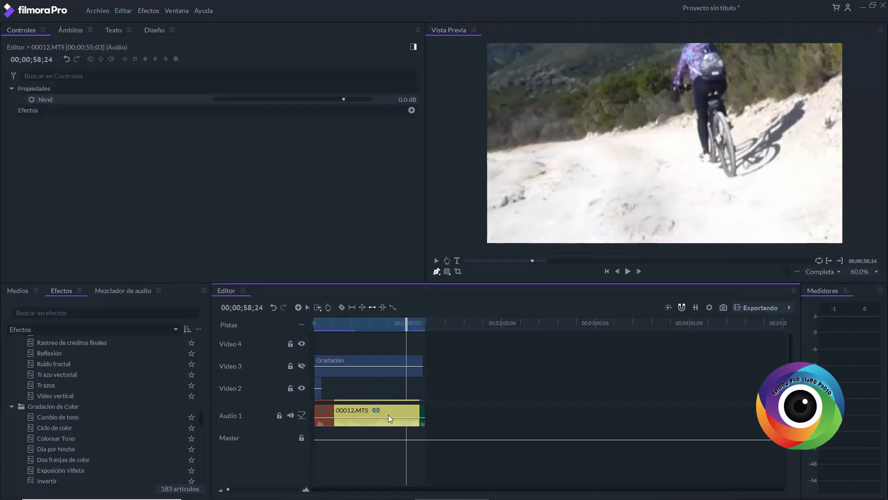
pyautogui.moveTo(635, 46); pyautogui.dragTo(648, 114)
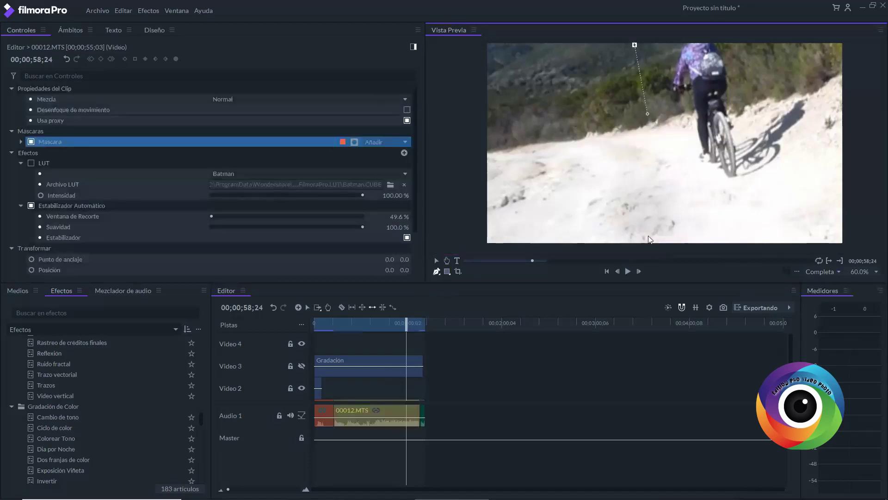
pyautogui.click(667, 245)
pyautogui.click(486, 243)
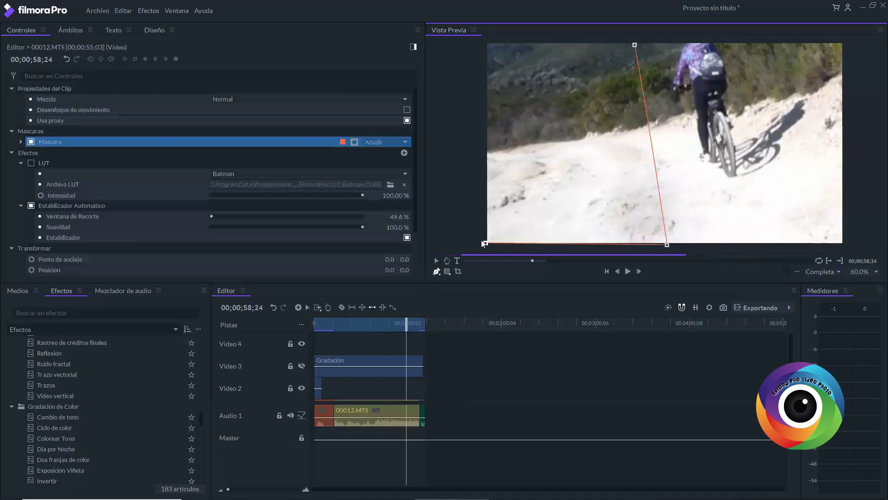
pyautogui.click(482, 44)
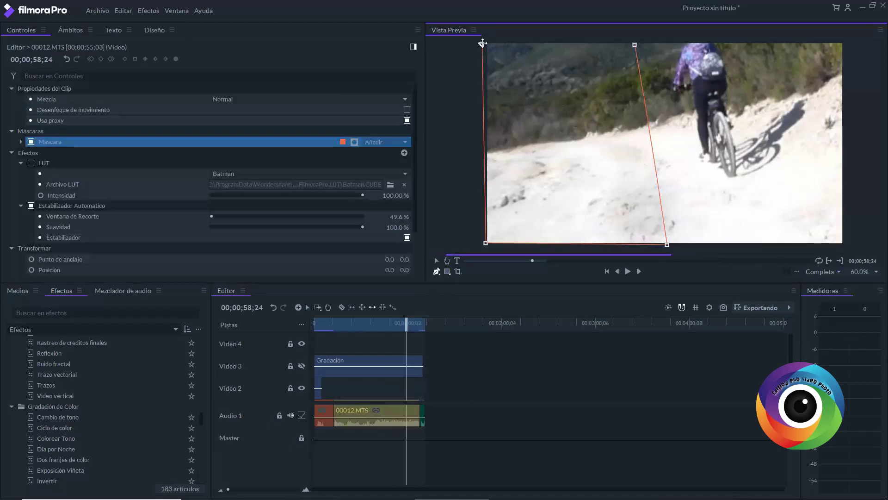
pyautogui.click(633, 43)
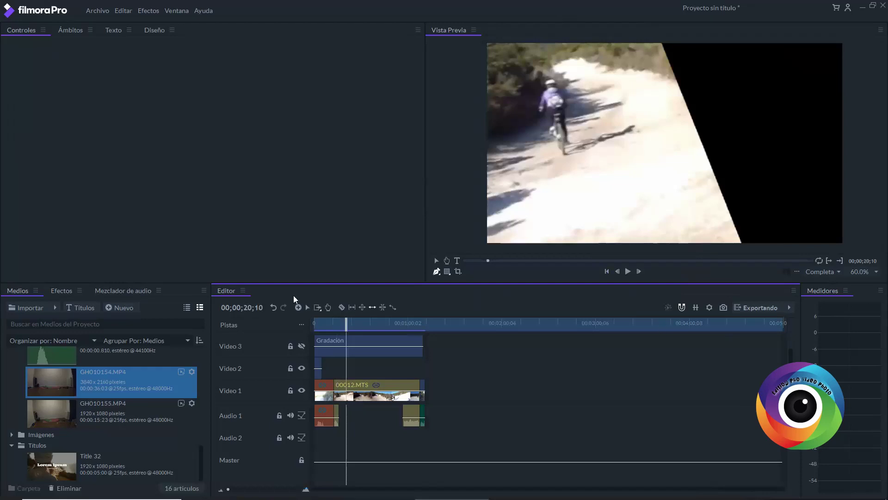
# Place GH010154.MP4 on Video 1 beyond the existing clips and unlink its video from its audio.
pyautogui.moveTo(88, 378); pyautogui.dragTo(479, 396)
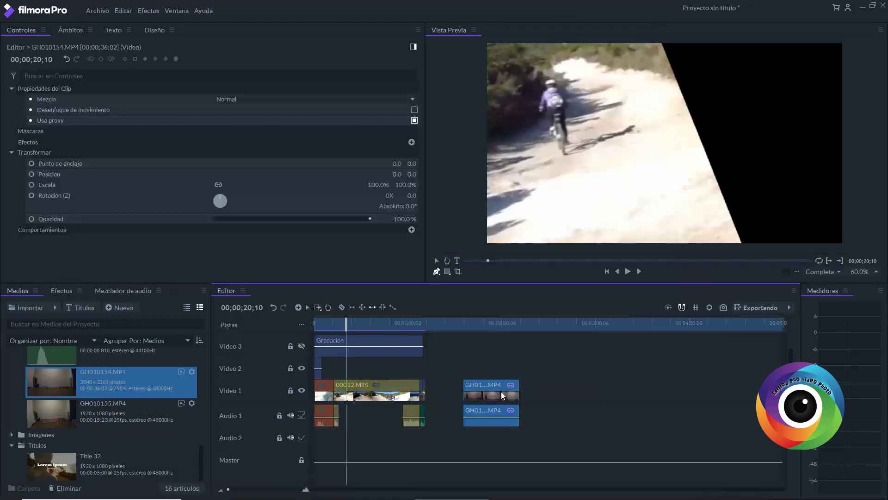
pyautogui.rightClick(501, 393)
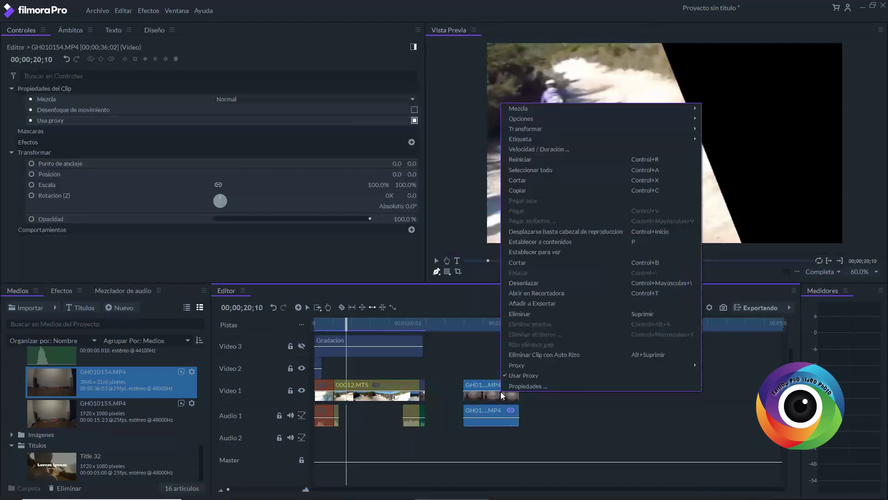
pyautogui.click(528, 286)
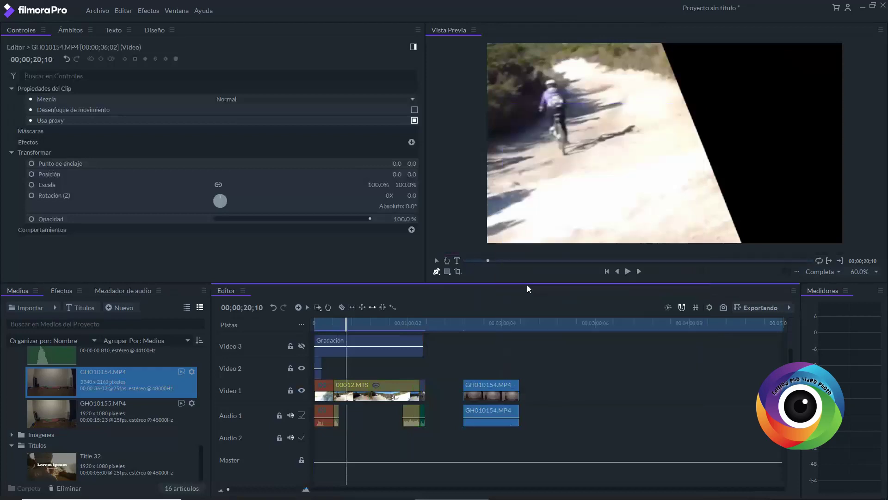
# Move the unlinked GH010154.MP4 audio clip further along Audio 1, then delete it.
pyautogui.click(528, 421)
pyautogui.moveTo(503, 415); pyautogui.dragTo(544, 419)
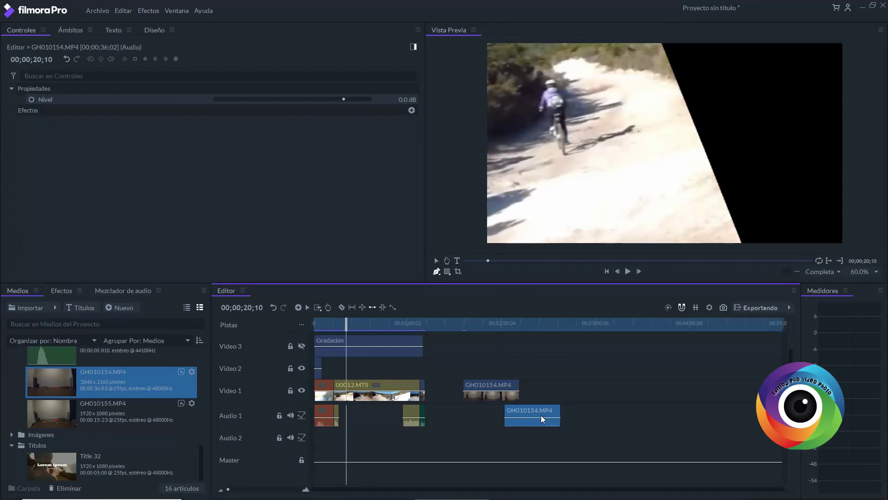
pyautogui.press('Delete')
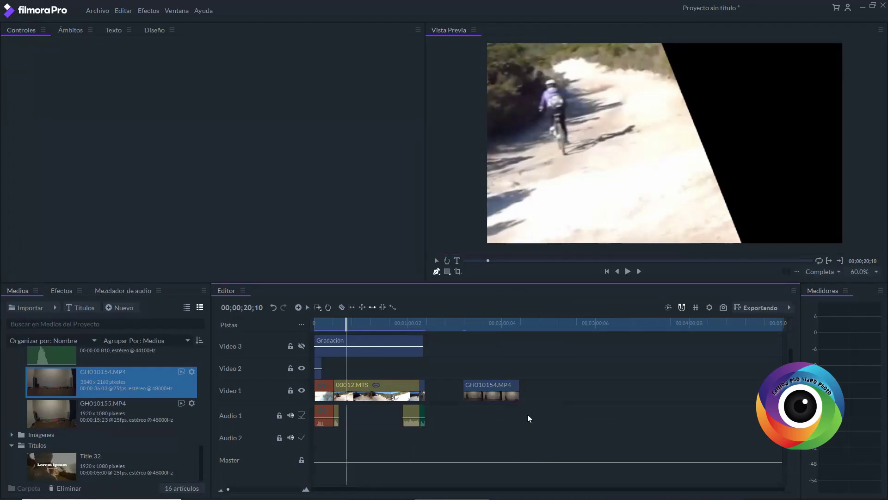
# Position GH010154.MP4 on Video 1 beneath the masked 00012.MTS clip on Video 2 and scrub through the split-screen result.
pyautogui.moveTo(492, 390); pyautogui.dragTo(378, 391)
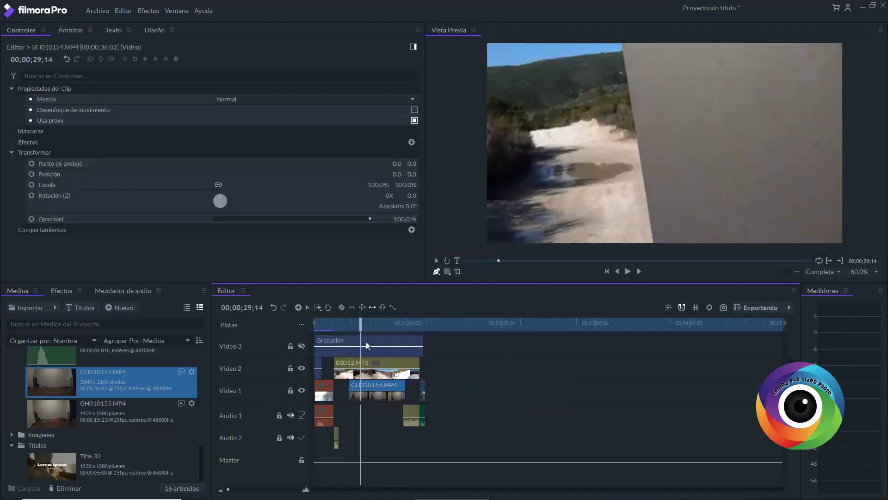
pyautogui.moveTo(362, 322); pyautogui.dragTo(382, 322)
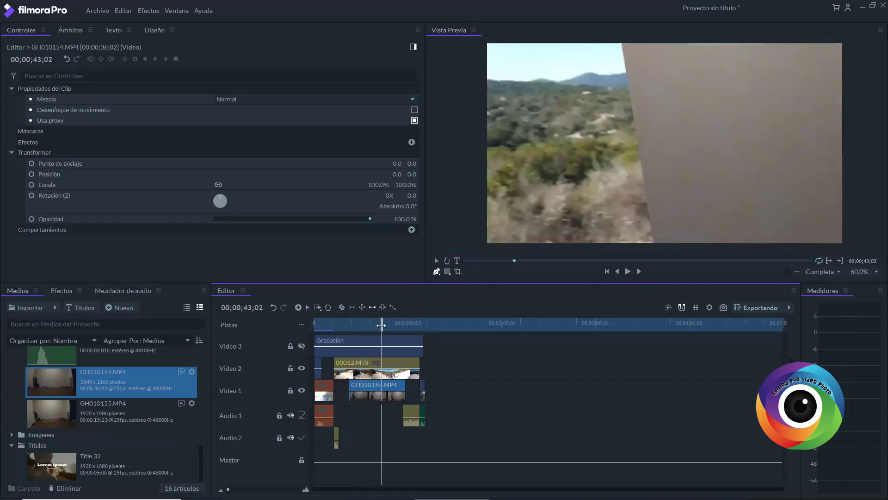
pyautogui.moveTo(382, 326); pyautogui.dragTo(404, 327)
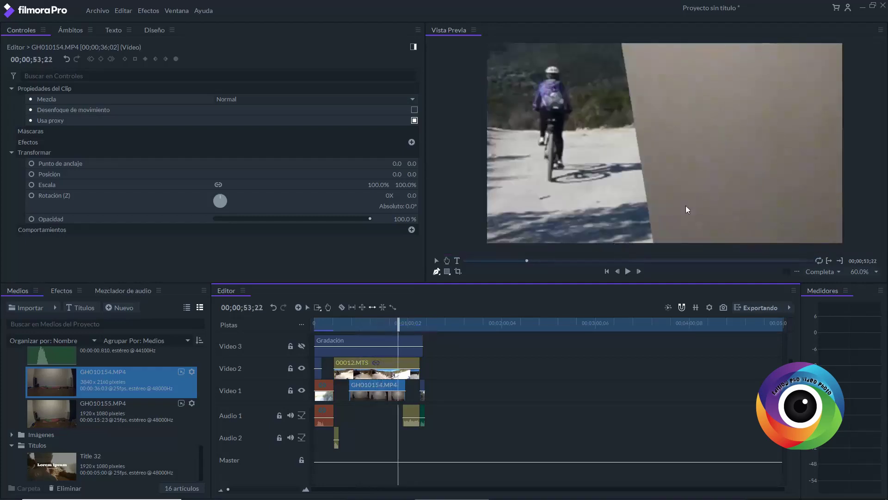
pyautogui.moveTo(398, 324); pyautogui.dragTo(386, 324)
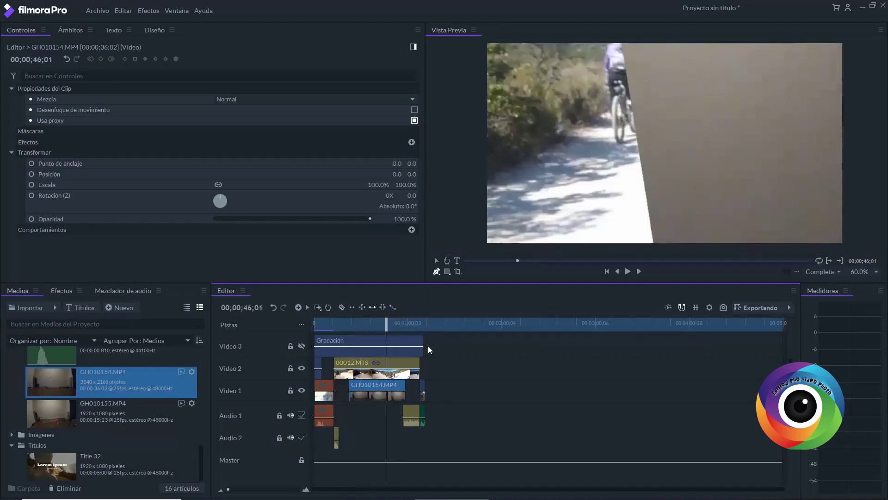
# Insert a new video track above Video 3 and rename it PRUEBA.
pyautogui.rightClick(254, 349)
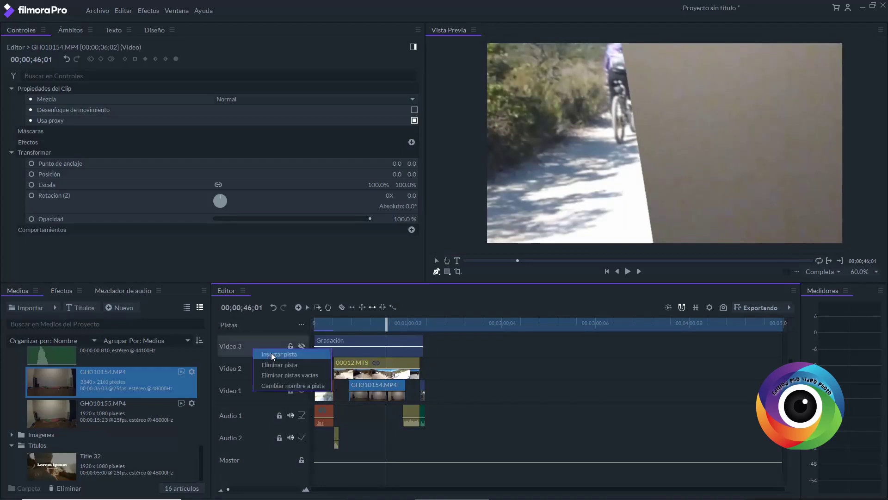
pyautogui.click(271, 352)
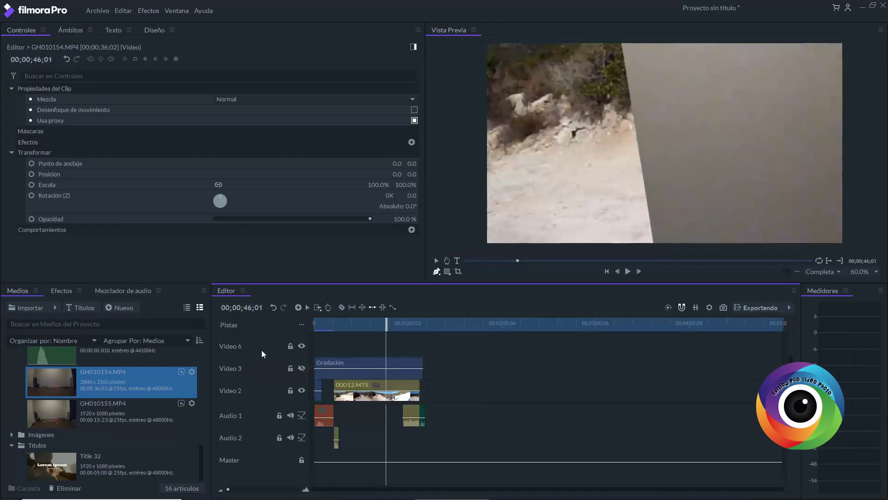
pyautogui.rightClick(261, 350)
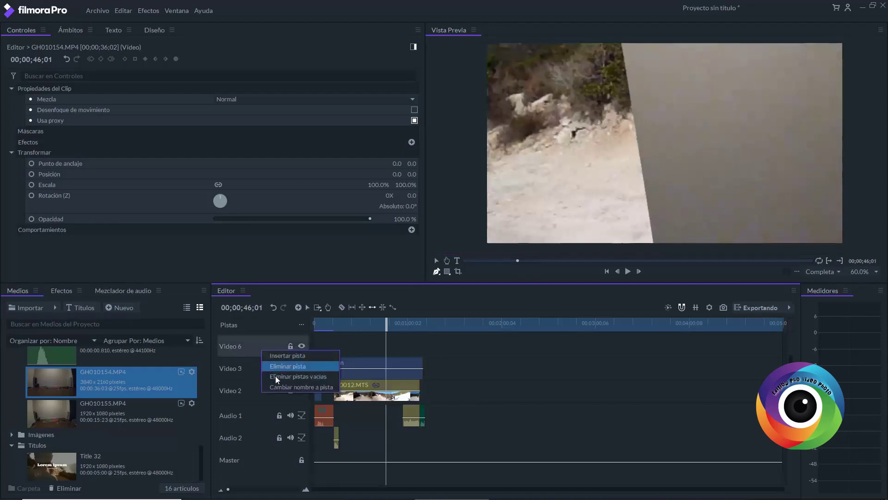
pyautogui.click(282, 388)
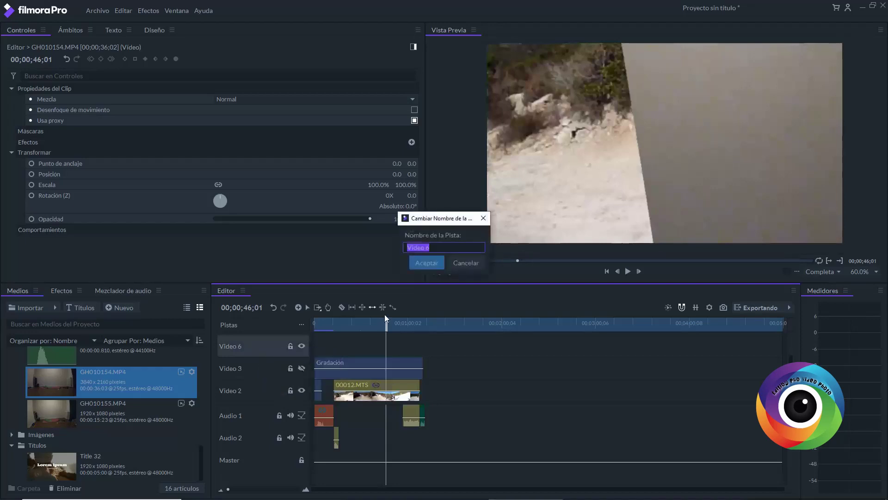
pyautogui.press('BackSpace')
pyautogui.write('PRUEBA')
pyautogui.click(421, 262)
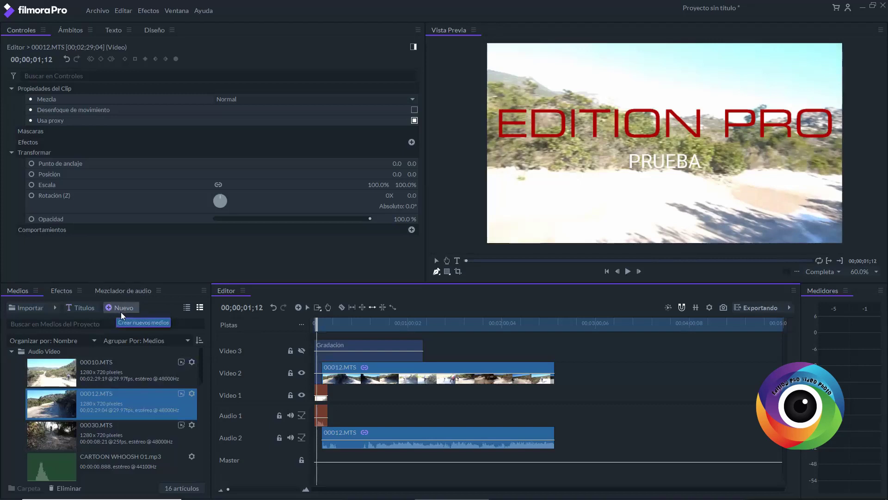
# Apply the Barrido Lineal video transition from the Barrido group at the start of the 00012.MTS clip on Video 2.
pyautogui.click(65, 289)
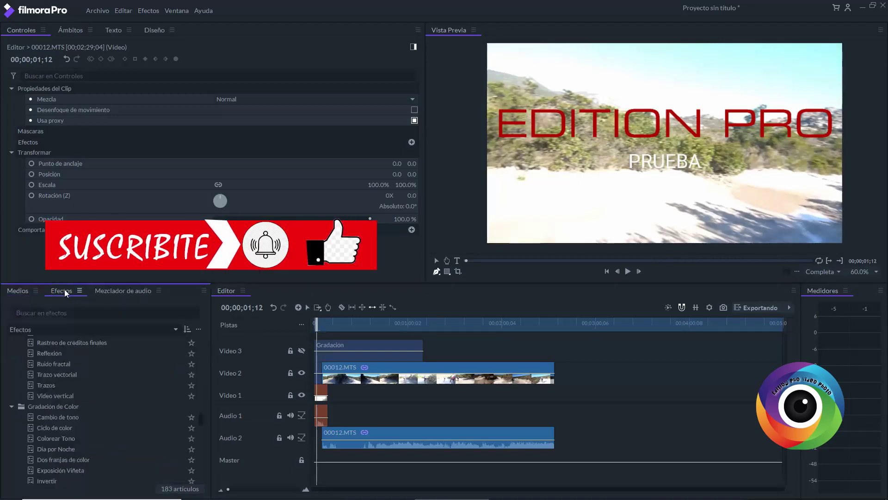
pyautogui.scroll(3, 71, 335)
pyautogui.click(73, 328)
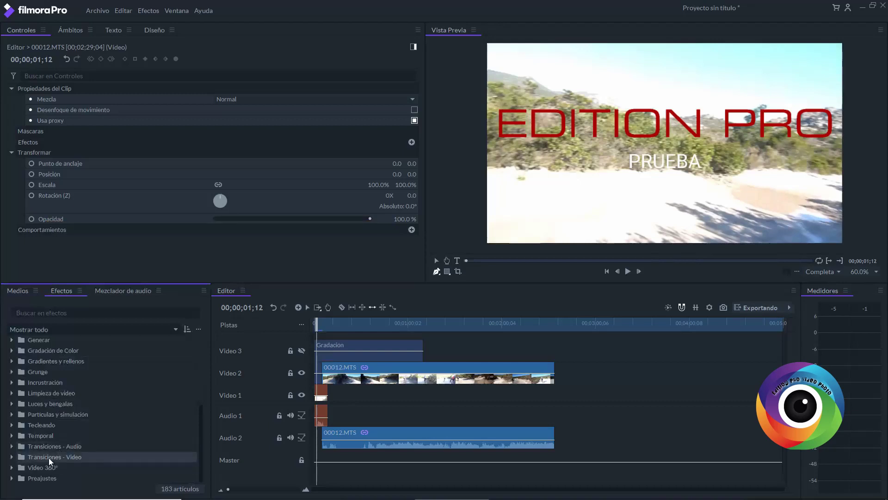
pyautogui.click(12, 457)
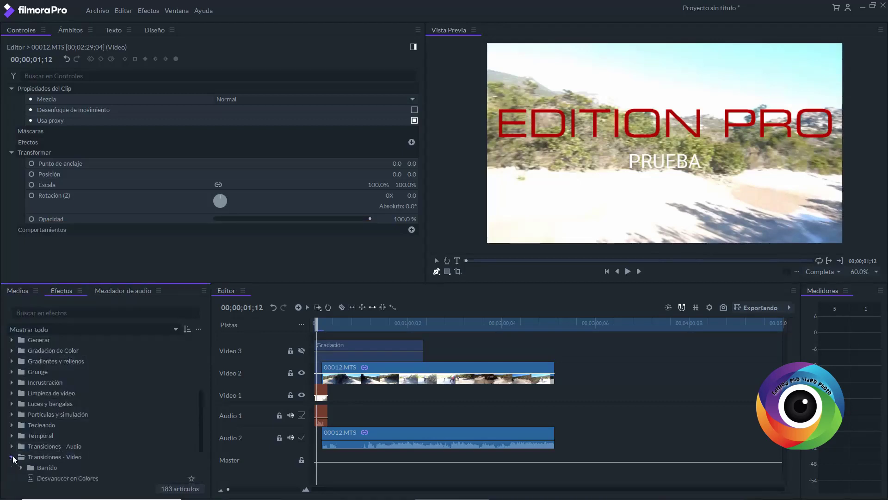
pyautogui.scroll(-3, 79, 451)
pyautogui.scroll(-1, 87, 409)
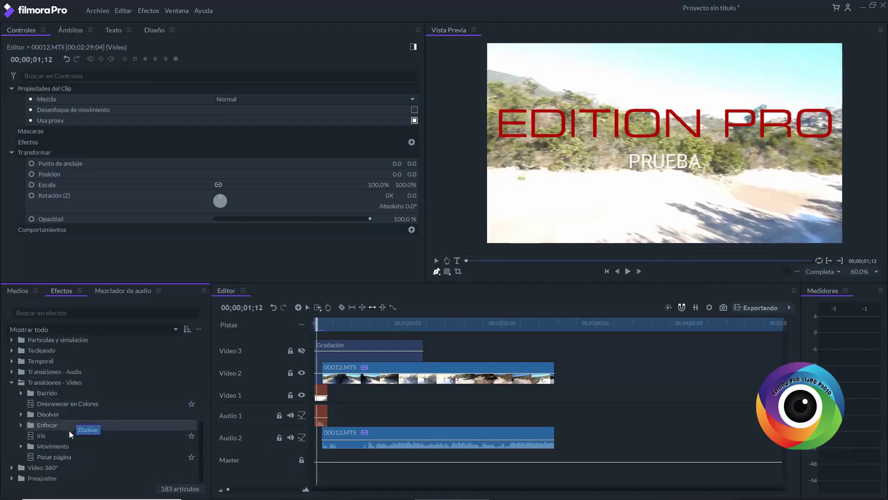
pyautogui.click(22, 393)
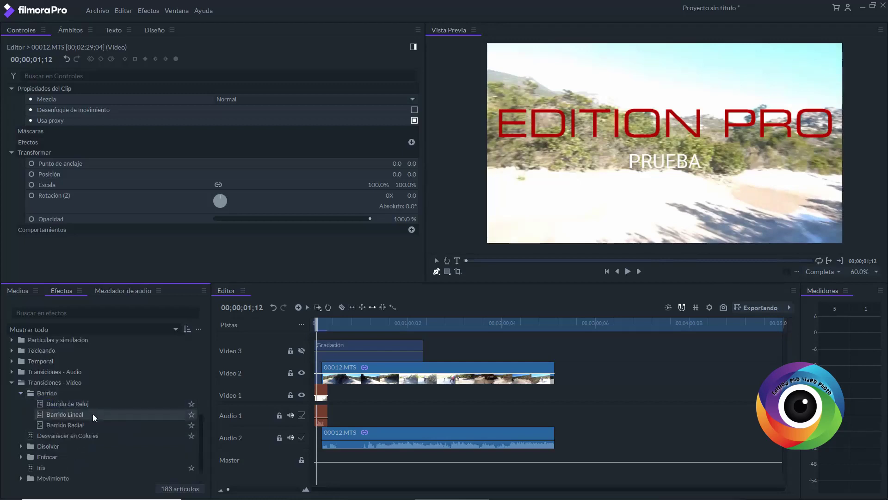
pyautogui.moveTo(81, 415); pyautogui.dragTo(323, 377)
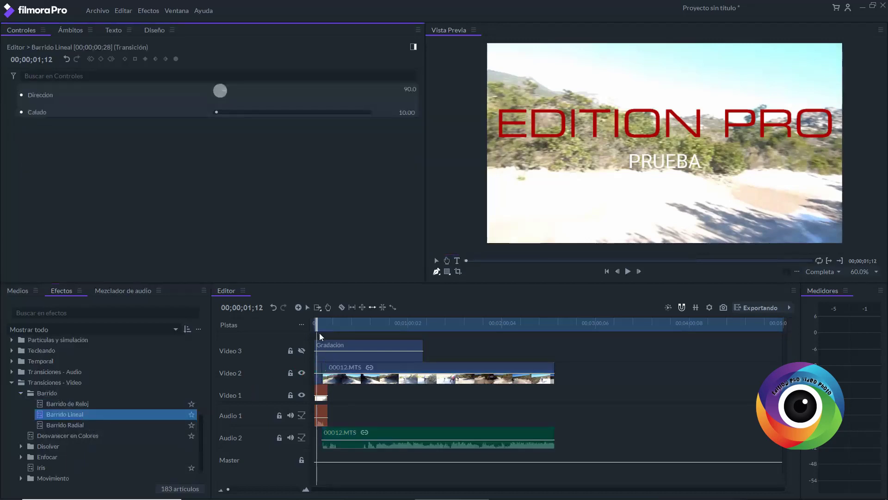
# Zoom the timeline in on the Barrido Lineal transition and play back the section from before it.
pyautogui.click(628, 273)
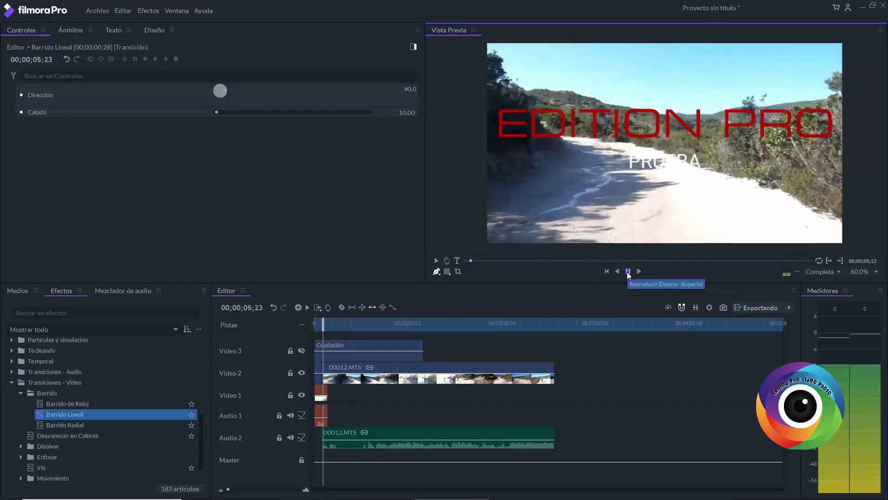
pyautogui.click(628, 272)
pyautogui.moveTo(229, 489); pyautogui.dragTo(280, 489)
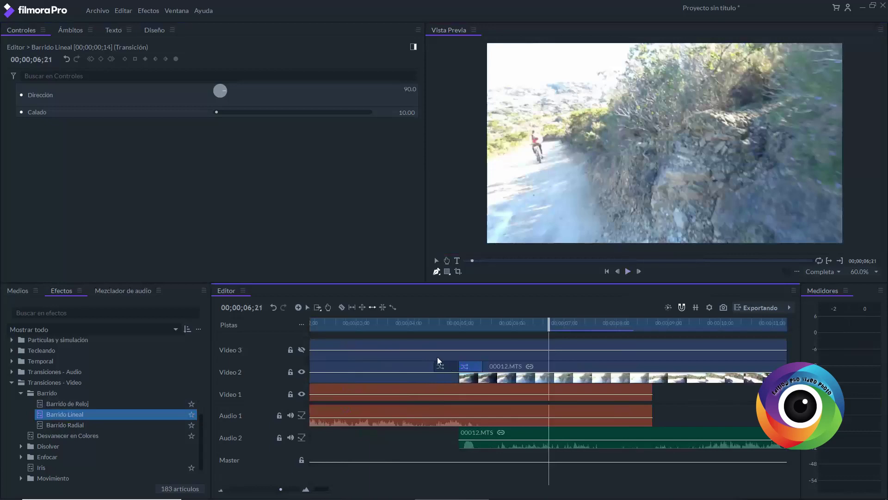
pyautogui.click(431, 344)
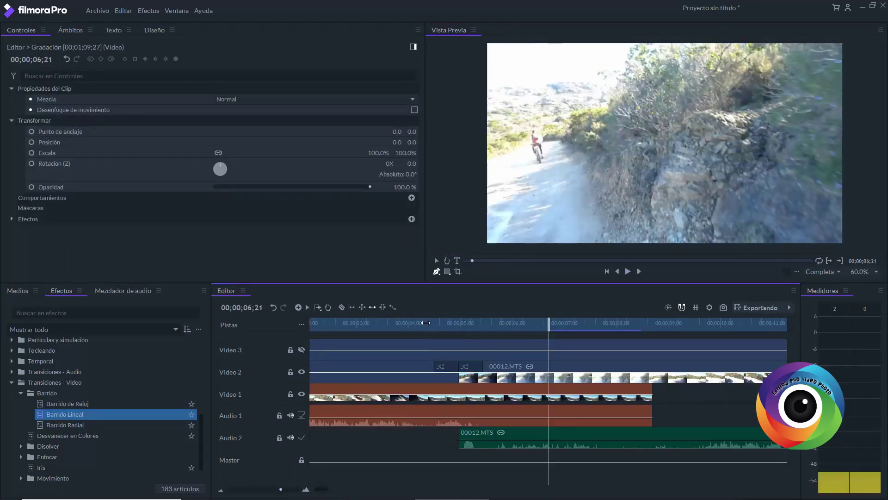
pyautogui.click(425, 326)
pyautogui.click(628, 272)
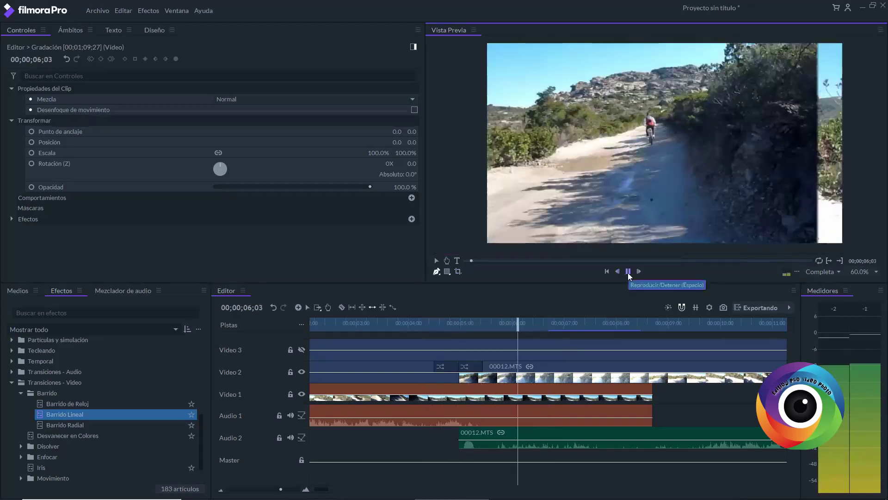
pyautogui.click(628, 272)
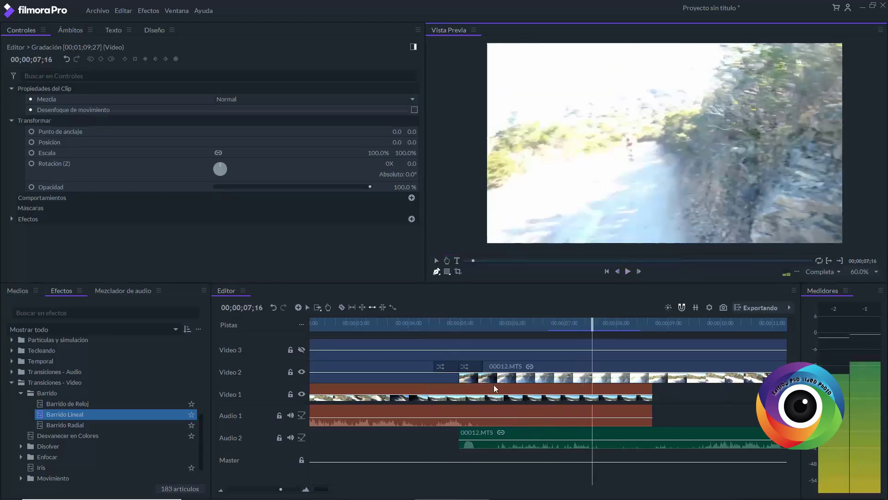
# Set the Calado of the Barrido Lineal transition at the end of the title on Video 2 to 50.90 and play it back.
pyautogui.click(451, 367)
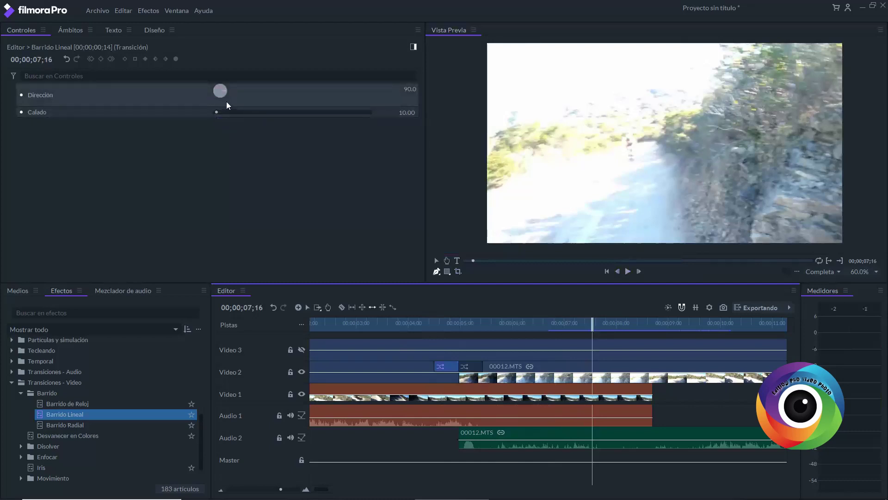
pyautogui.moveTo(217, 112); pyautogui.dragTo(230, 112)
pyautogui.click(432, 324)
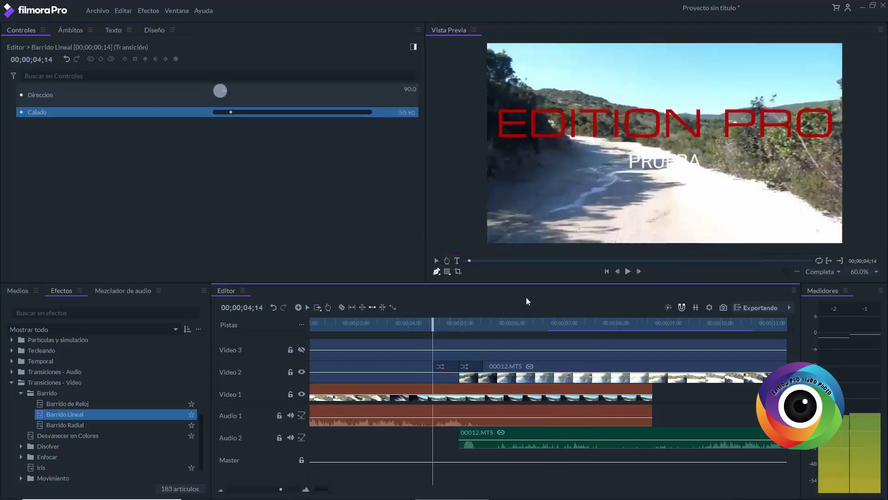
pyautogui.click(629, 271)
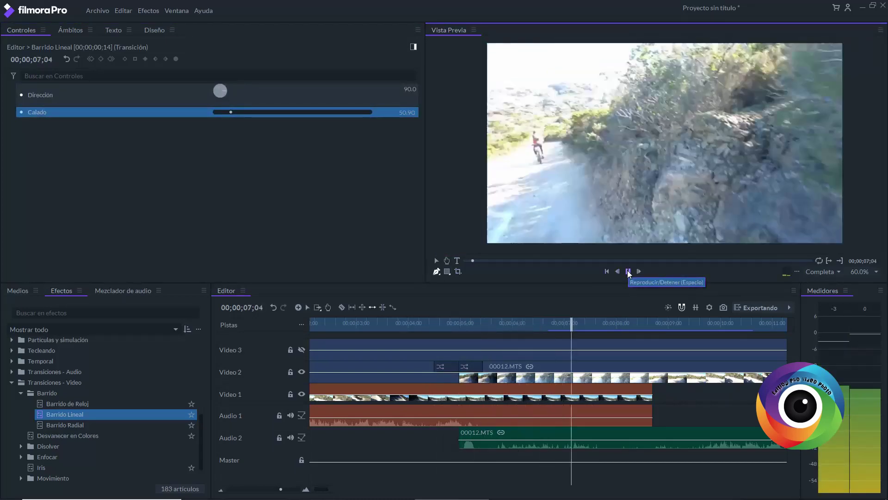
pyautogui.click(628, 272)
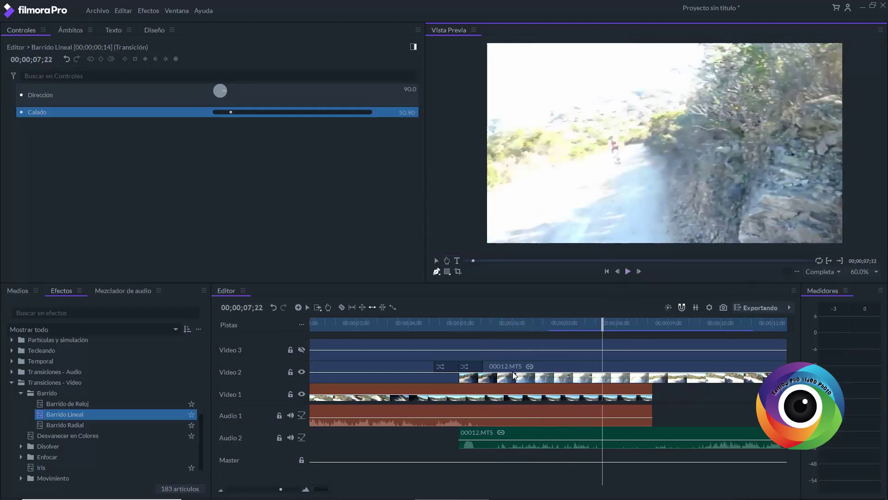
# Place SUSCRIBITE.png from the project's Imágenes folder on the PRUEBA track, starting shortly before the 3-second mark.
pyautogui.scroll(1, 513, 373)
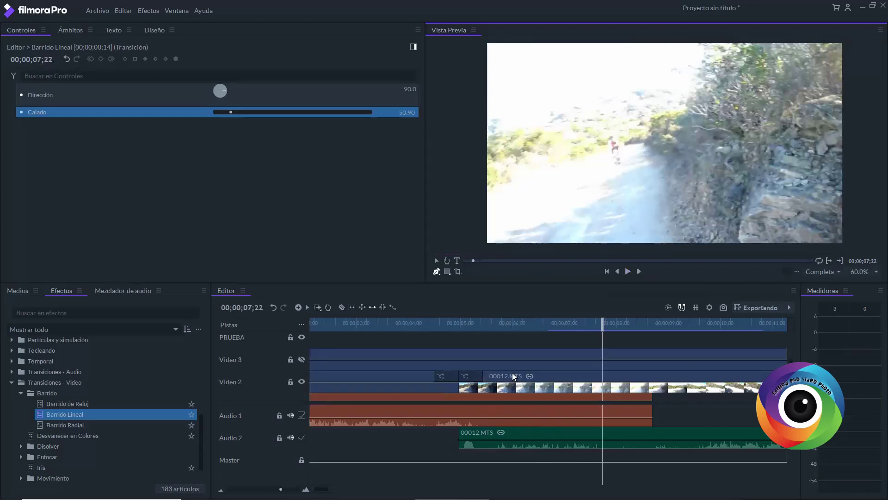
pyautogui.scroll(1, 513, 373)
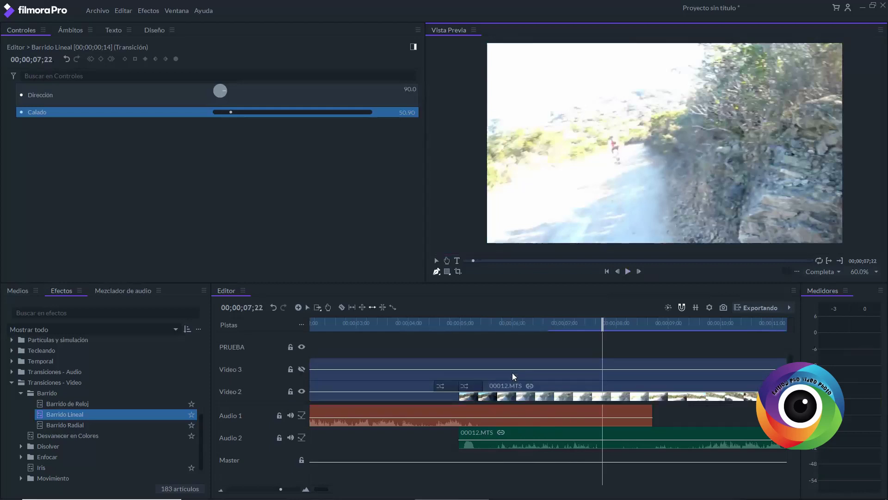
pyautogui.scroll(1, 512, 372)
pyautogui.moveTo(199, 434); pyautogui.dragTo(198, 338)
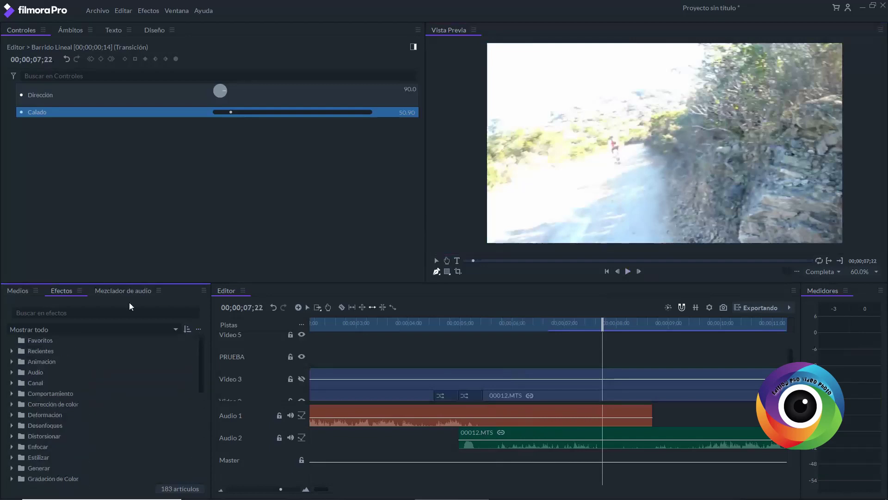
pyautogui.click(14, 290)
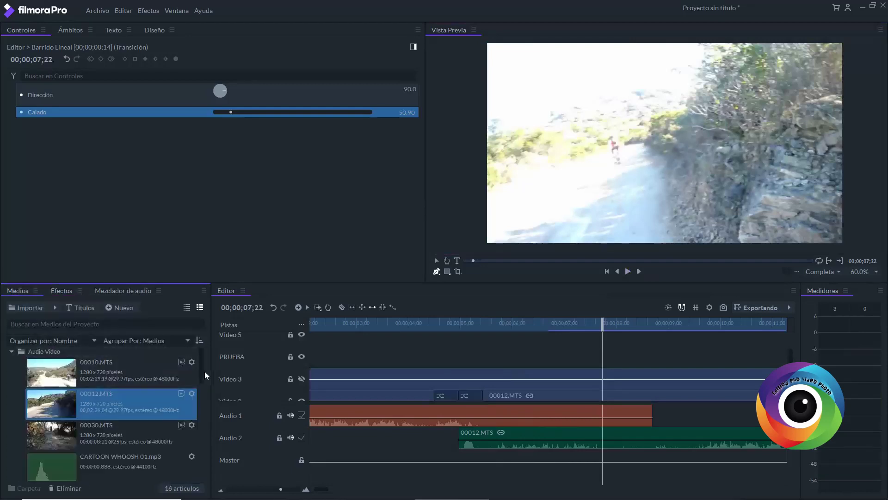
pyautogui.moveTo(201, 370); pyautogui.dragTo(202, 471)
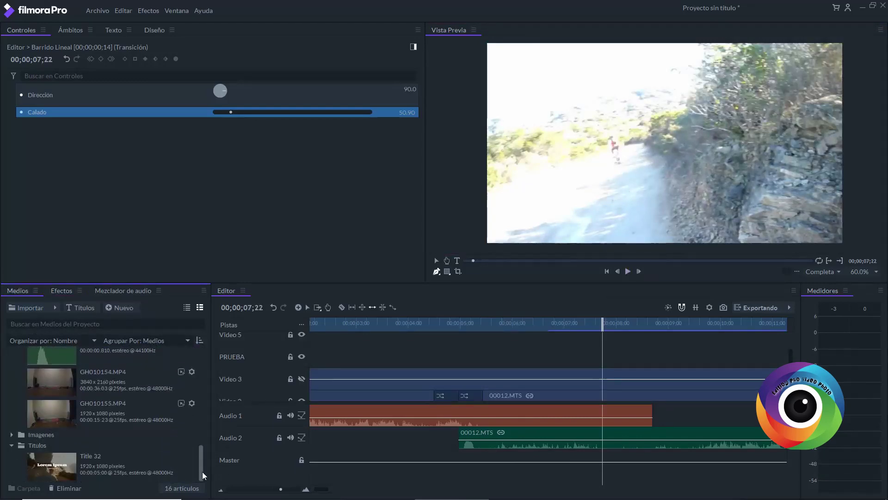
pyautogui.click(12, 434)
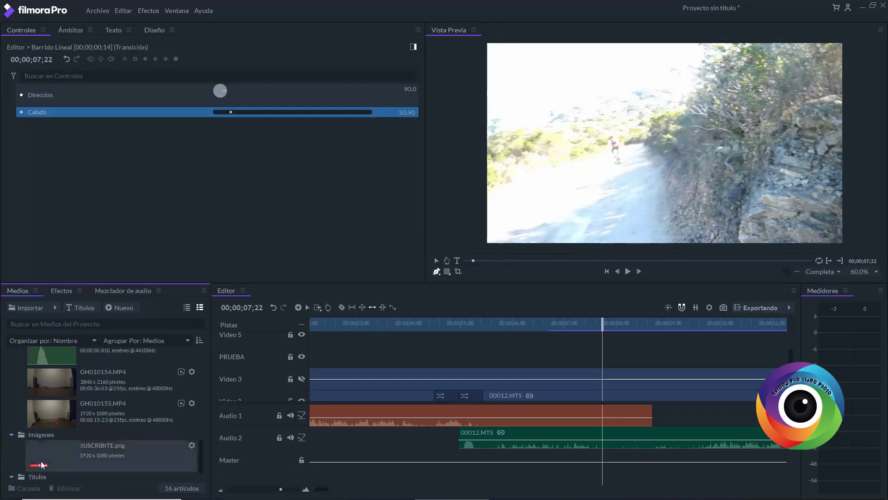
pyautogui.moveTo(93, 456); pyautogui.dragTo(337, 358)
# With the playhead at 00;00;03;07, set SUSCRIBITE.png's anchor point to -308.0, -97.0 and its horizontal position to -848.0.
pyautogui.click(352, 324)
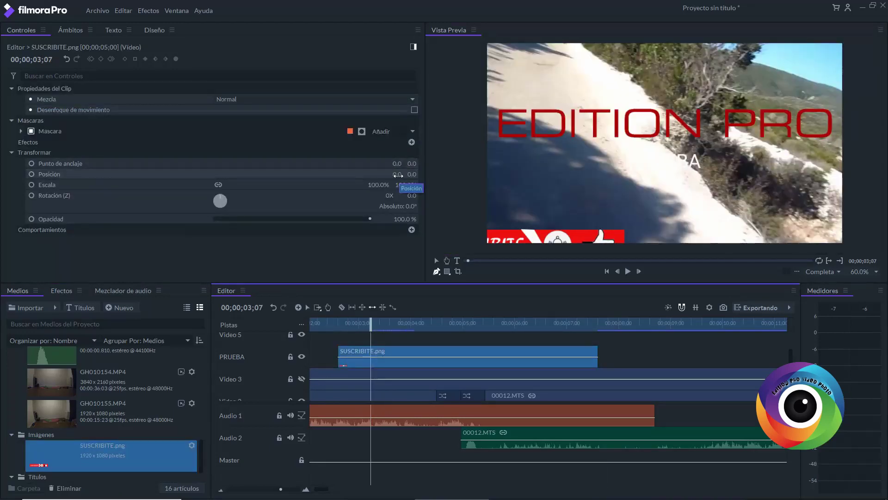
pyautogui.moveTo(398, 175)
pyautogui.mouseDown()
pyautogui.moveTo(385, 175)
pyautogui.moveTo(392, 175)
pyautogui.mouseUp()
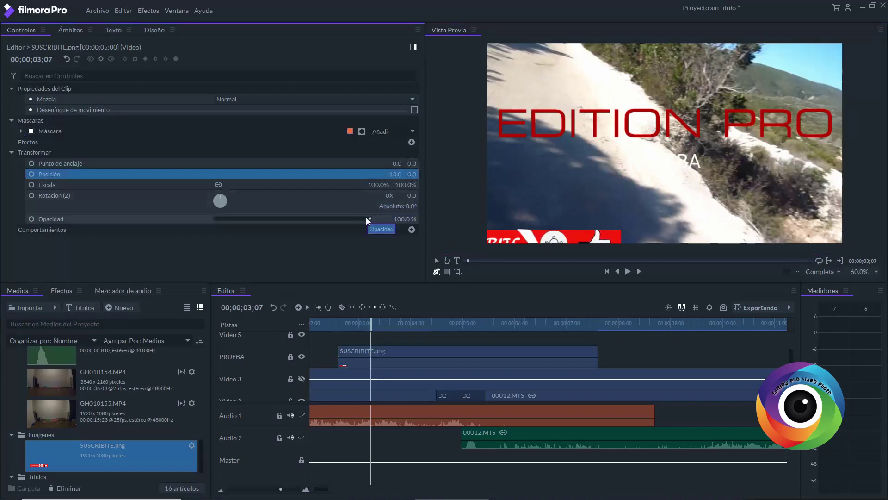
pyautogui.moveTo(397, 163)
pyautogui.mouseDown()
pyautogui.moveTo(435, 163)
pyautogui.moveTo(395, 163)
pyautogui.mouseUp()
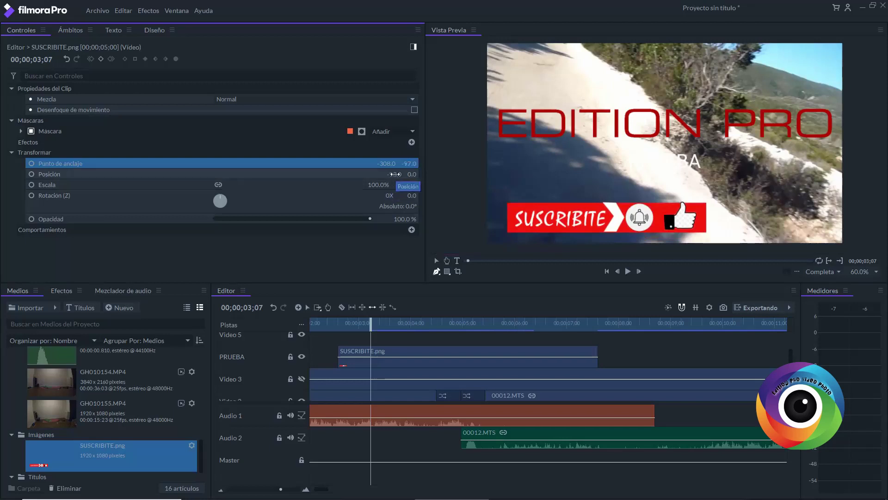
pyautogui.moveTo(394, 174); pyautogui.dragTo(9, 174)
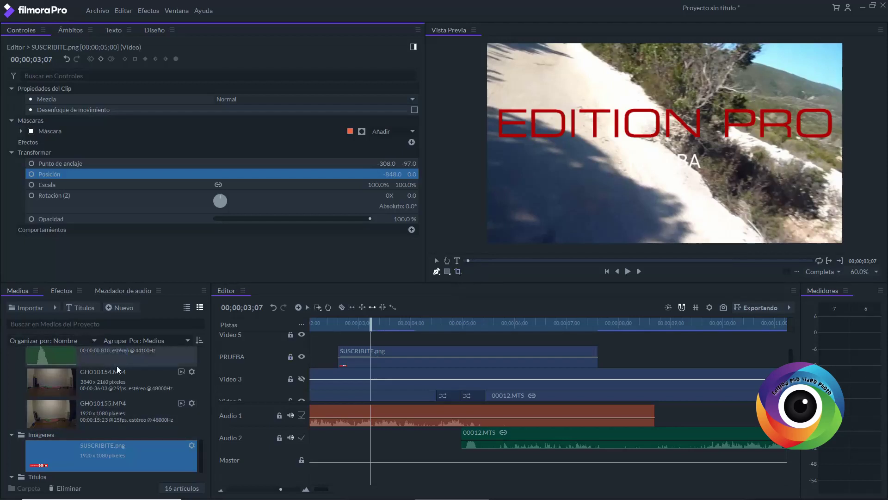
# Try the Barrido Lineal transition at the start of SUSCRIBITE.png on the PRUEBA track and play it back.
pyautogui.scroll(-1, 122, 377)
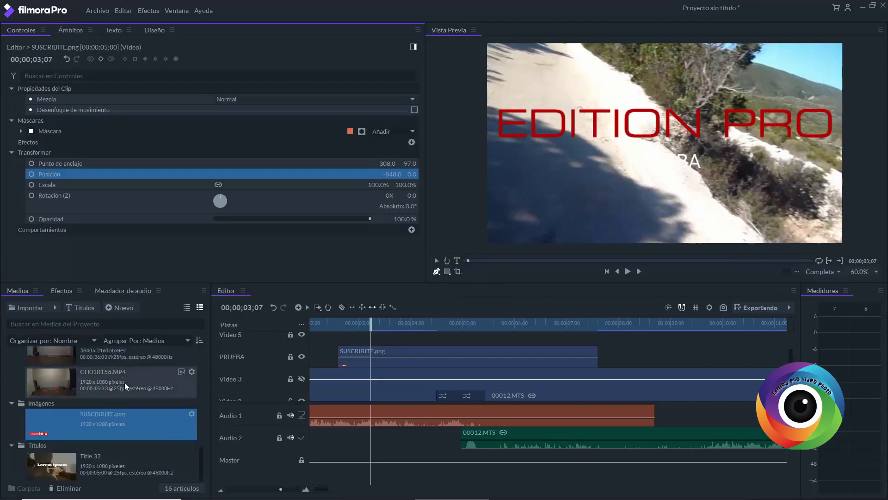
pyautogui.click(63, 293)
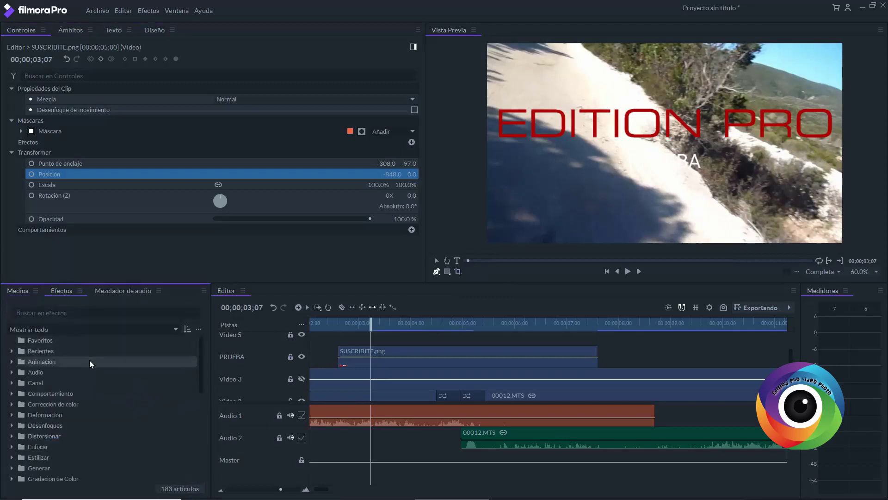
pyautogui.scroll(-3, 90, 364)
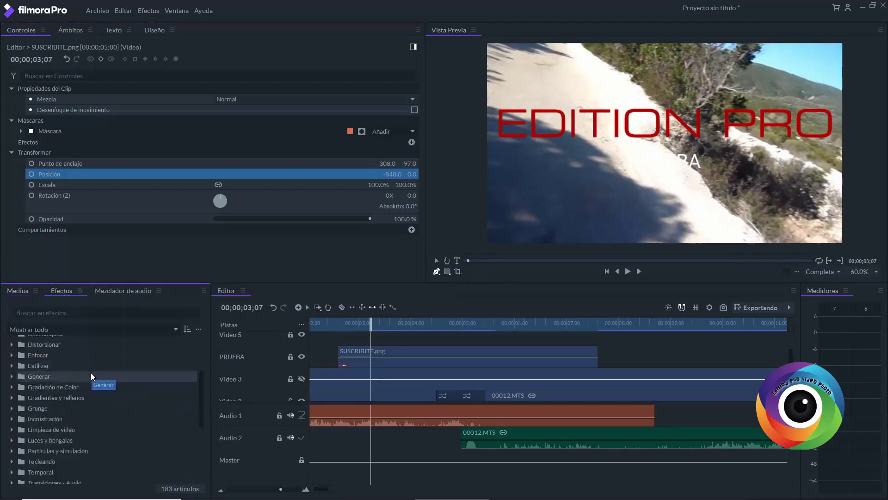
pyautogui.scroll(-3, 93, 376)
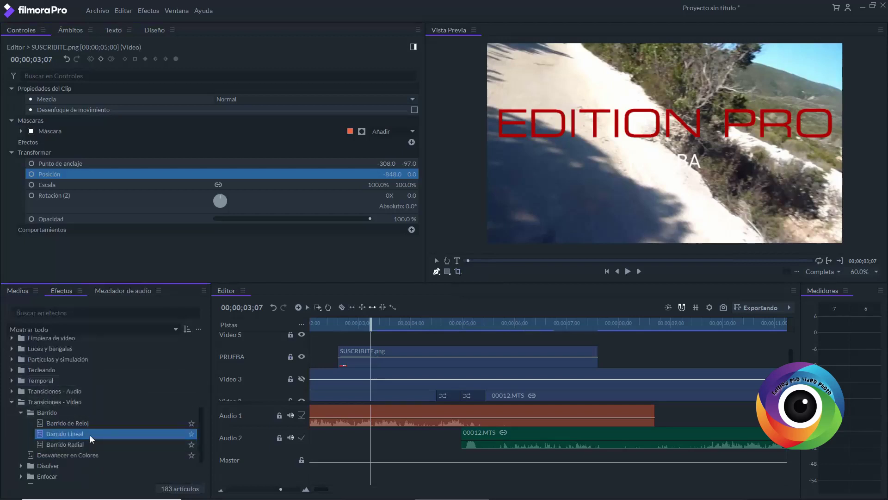
pyautogui.moveTo(90, 437); pyautogui.dragTo(263, 398)
pyautogui.moveTo(345, 360); pyautogui.dragTo(343, 357)
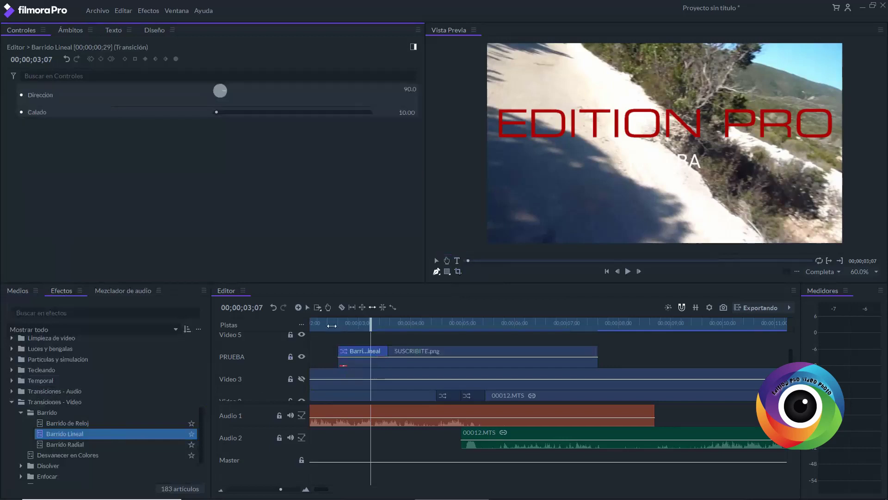
pyautogui.click(332, 325)
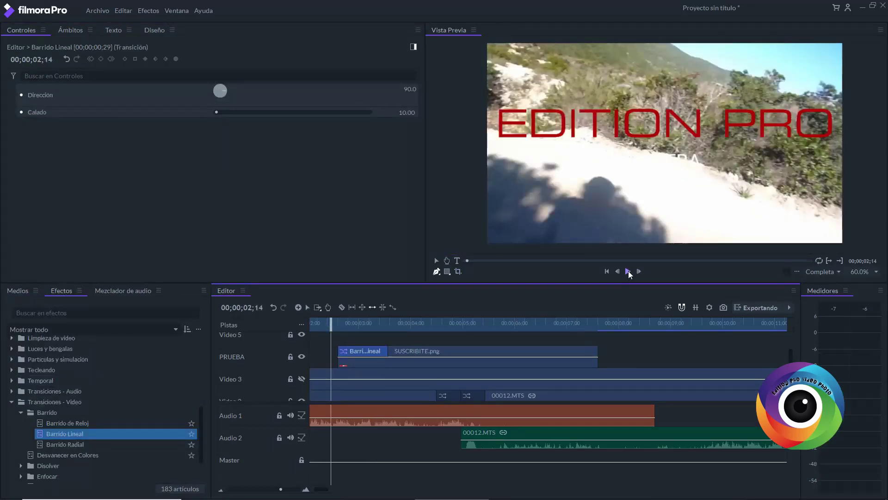
pyautogui.click(628, 271)
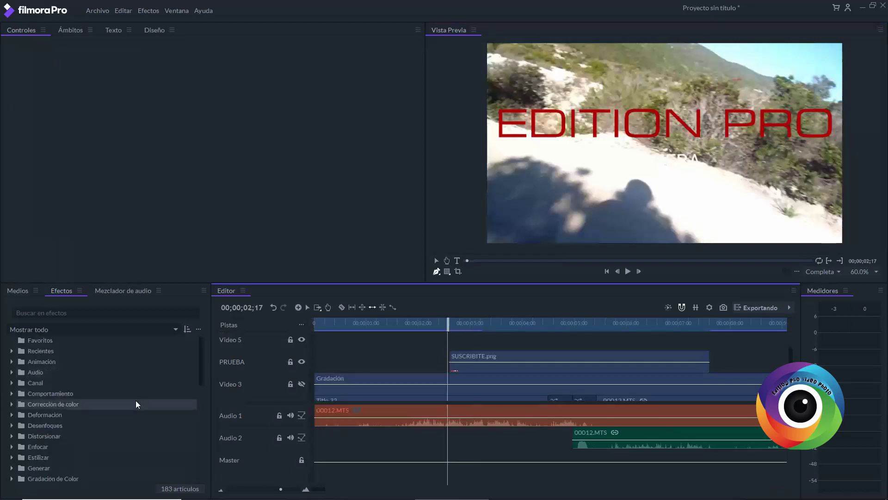
# Locate the Empujar transition in the Movimiento group of video transitions and play back SUSCRIBITE.png without any transition.
pyautogui.scroll(-5, 135, 400)
pyautogui.click(135, 402)
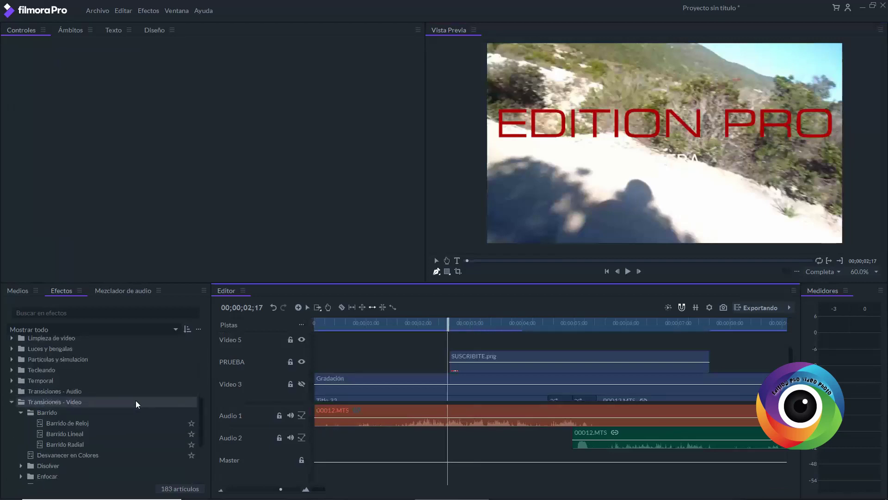
pyautogui.scroll(-1, 136, 400)
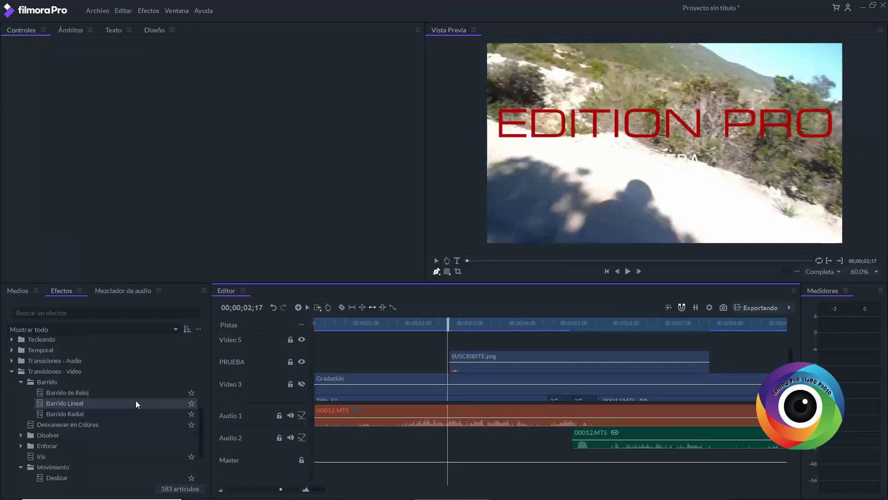
pyautogui.scroll(-1, 135, 401)
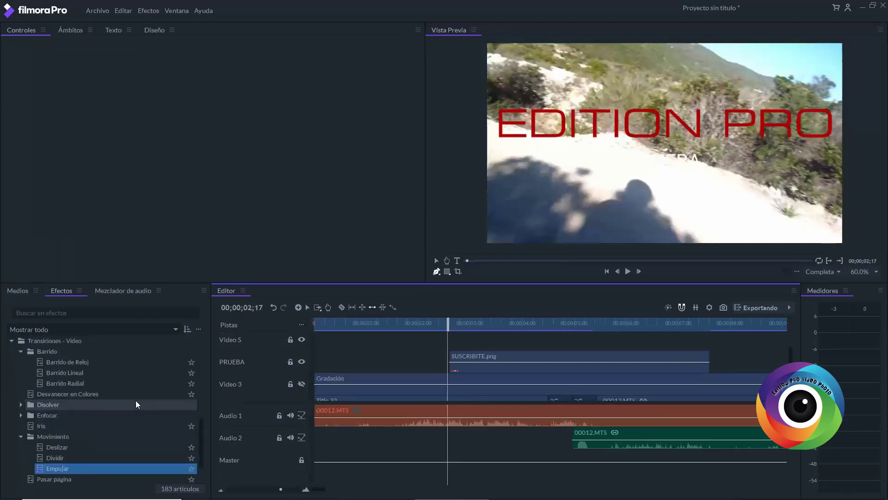
pyautogui.click(100, 468)
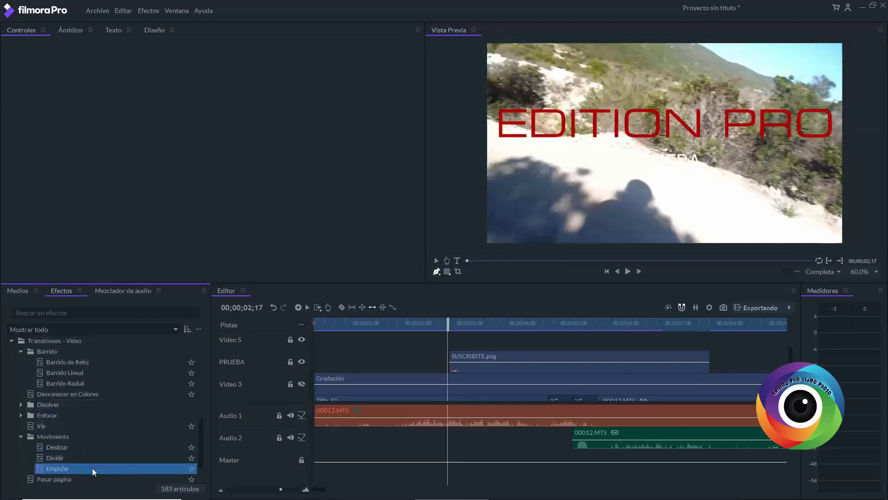
pyautogui.click(628, 272)
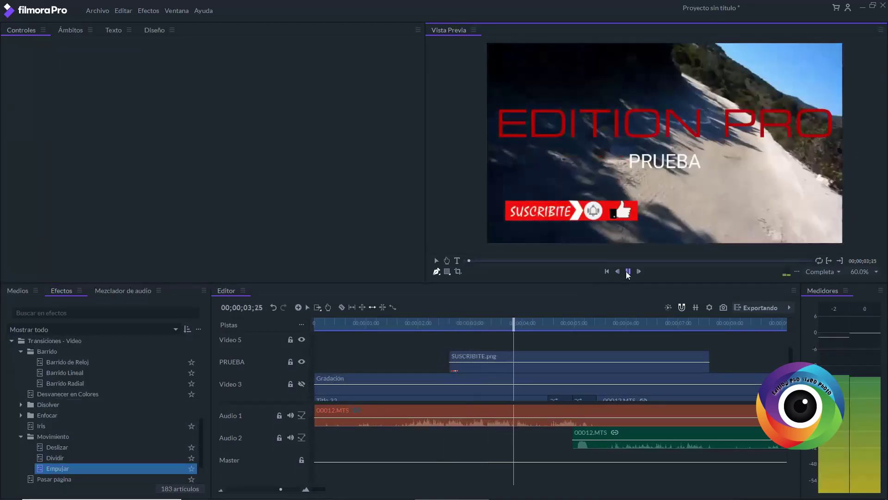
pyautogui.click(628, 272)
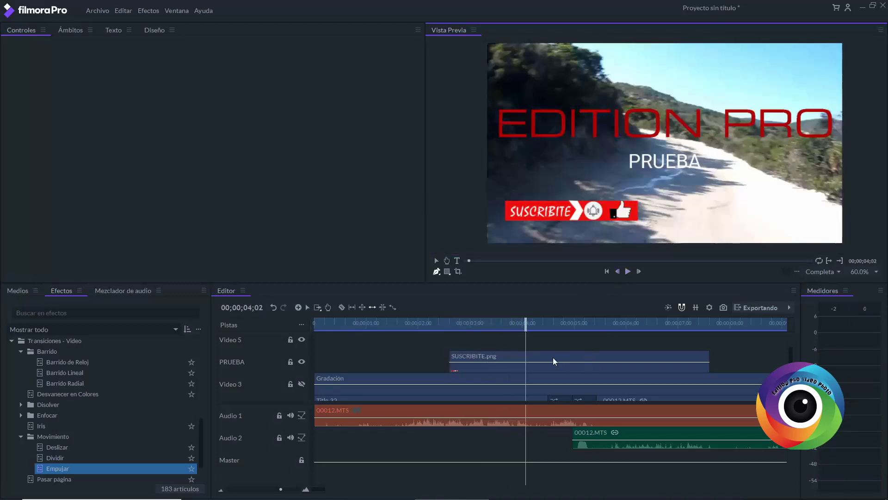
# Set SUSCRIBITE.png's horizontal position to -590.0 and add the Empujar transition at its start on the PRUEBA track.
pyautogui.click(505, 370)
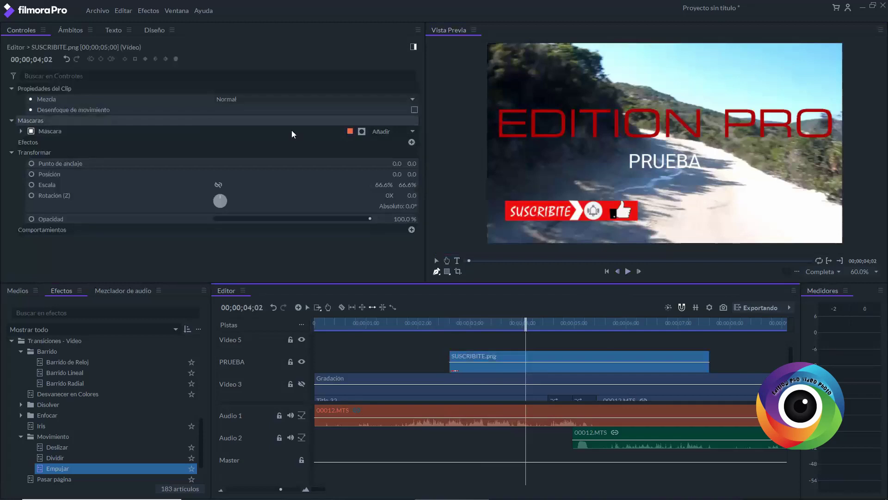
pyautogui.moveTo(395, 169); pyautogui.dragTo(122, 169)
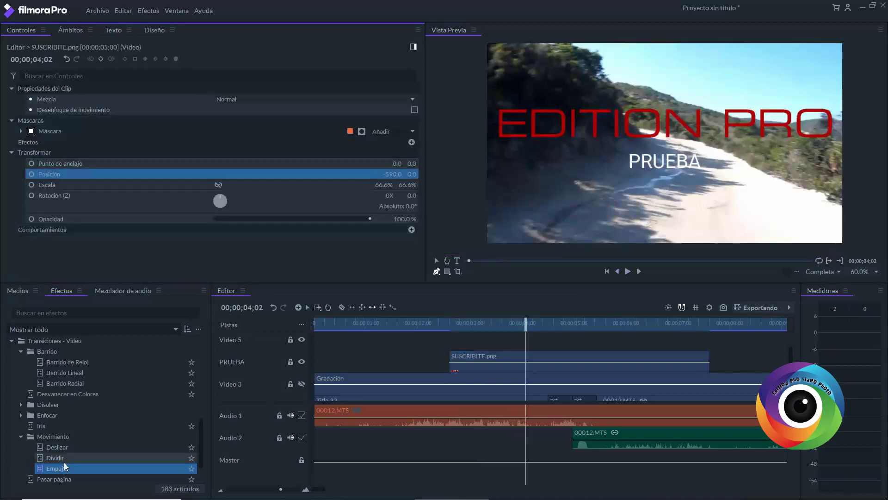
pyautogui.moveTo(63, 470); pyautogui.dragTo(462, 361)
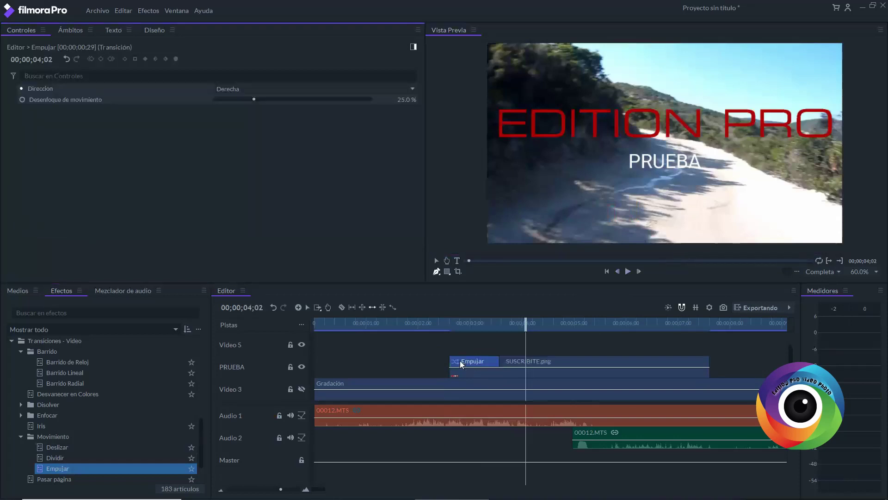
# Fit SUSCRIBITE.png to the frame with Ajustar al Fotograma and play back its Empujar transition from 00;00;02;07.
pyautogui.rightClick(565, 367)
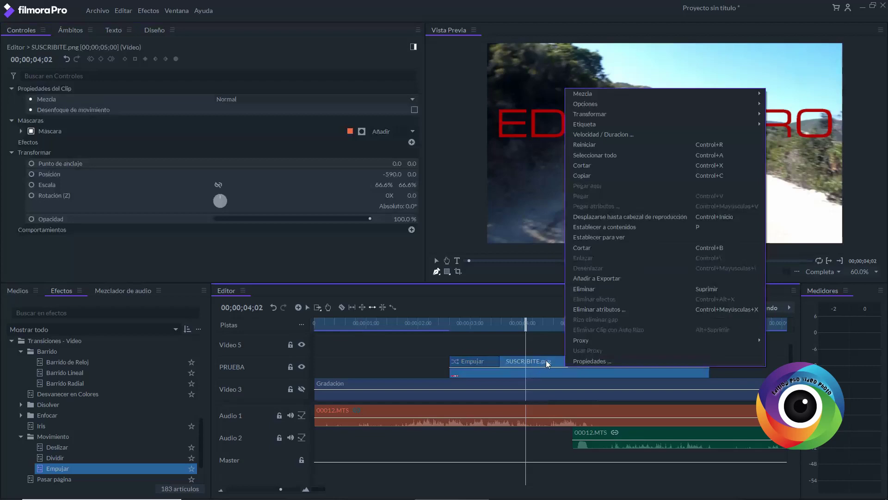
pyautogui.moveTo(712, 117)
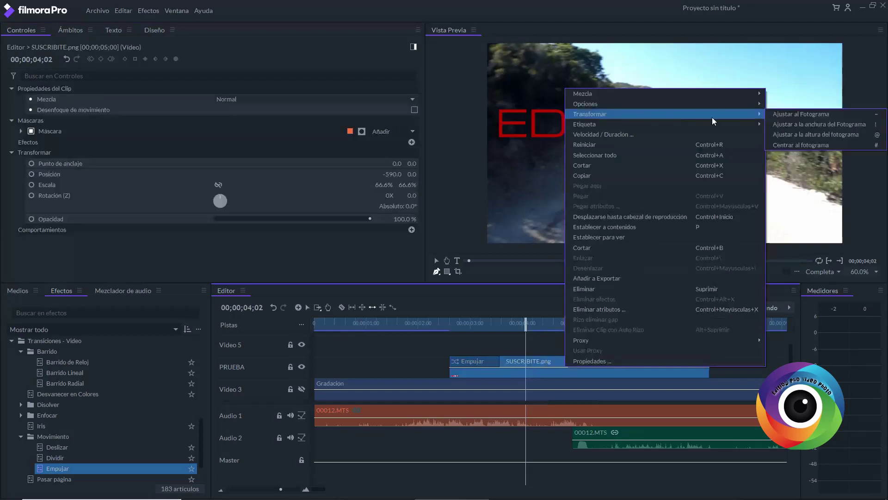
pyautogui.click(789, 114)
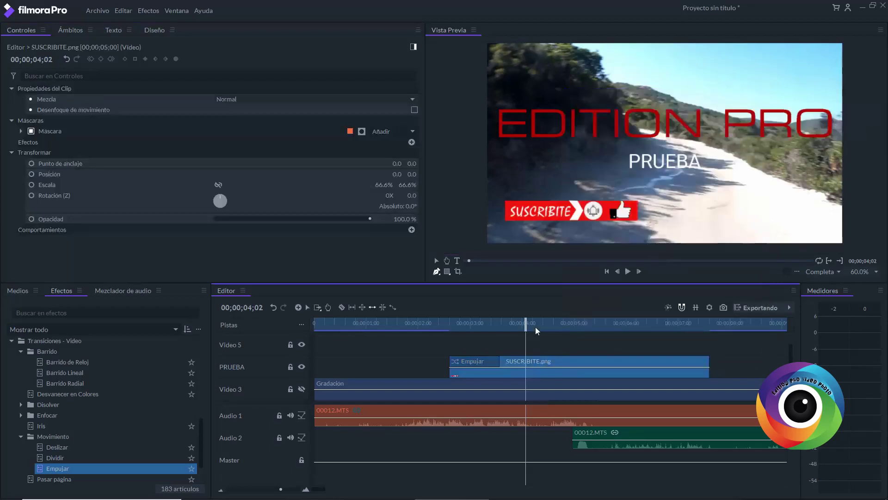
pyautogui.moveTo(528, 324); pyautogui.dragTo(431, 326)
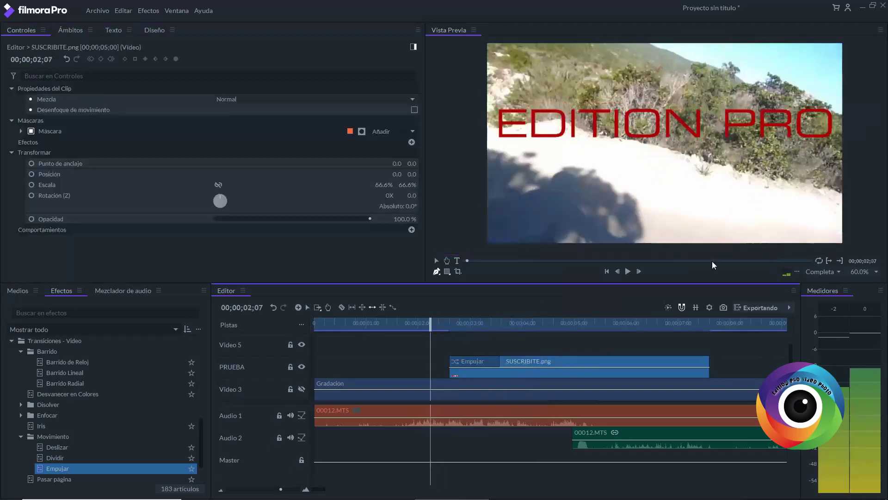
pyautogui.click(628, 272)
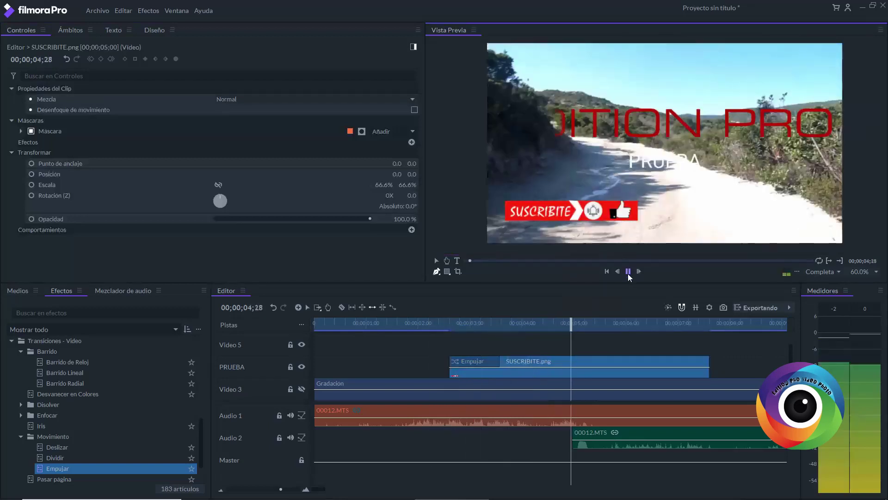
pyautogui.click(607, 320)
pyautogui.moveTo(606, 321); pyautogui.dragTo(588, 322)
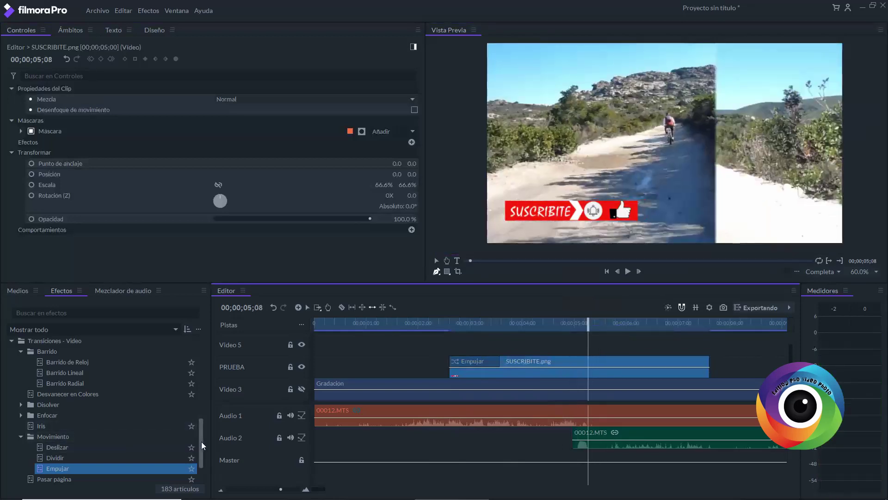
# Place CARTOON WHOOSH 01.mp3 on Audio 2 starting just before the 3-second mark, and play it back with the Empujar transition.
pyautogui.moveTo(203, 445); pyautogui.dragTo(204, 352)
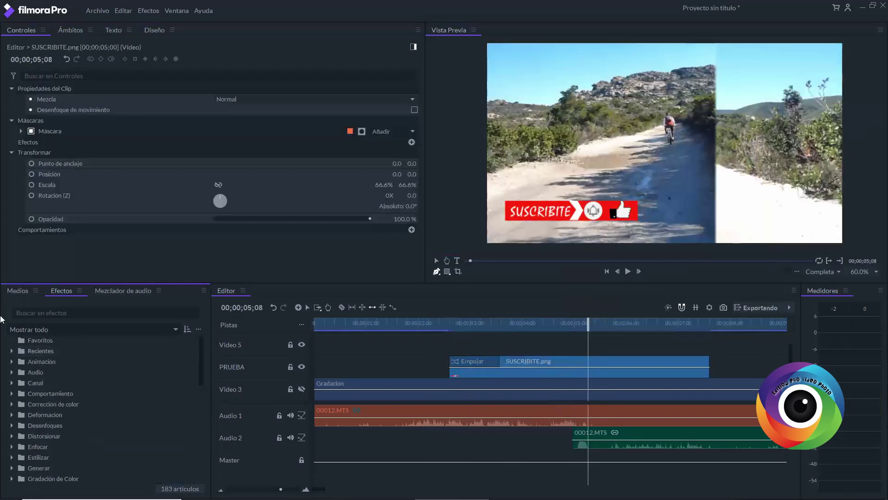
pyautogui.click(18, 291)
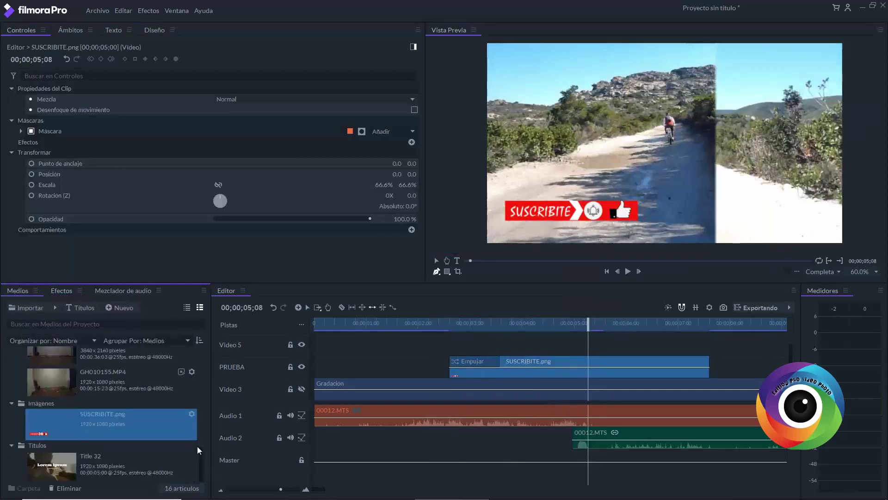
pyautogui.moveTo(202, 460); pyautogui.dragTo(203, 382)
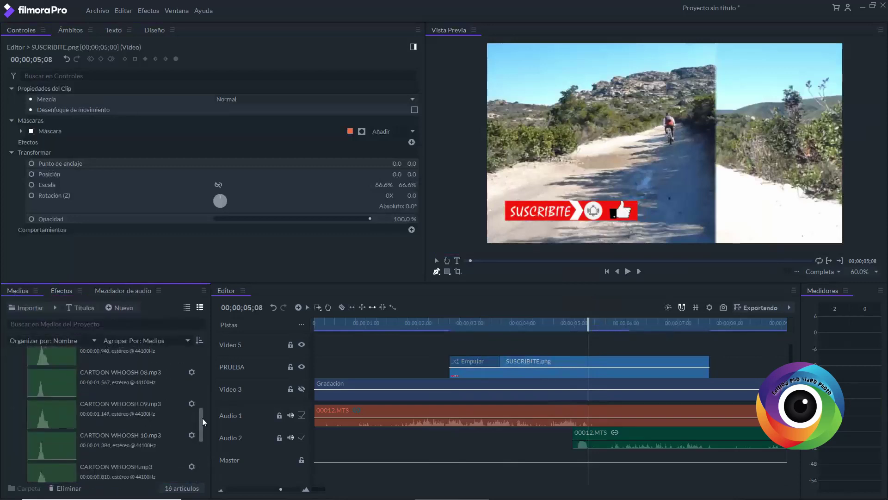
pyautogui.click(82, 393)
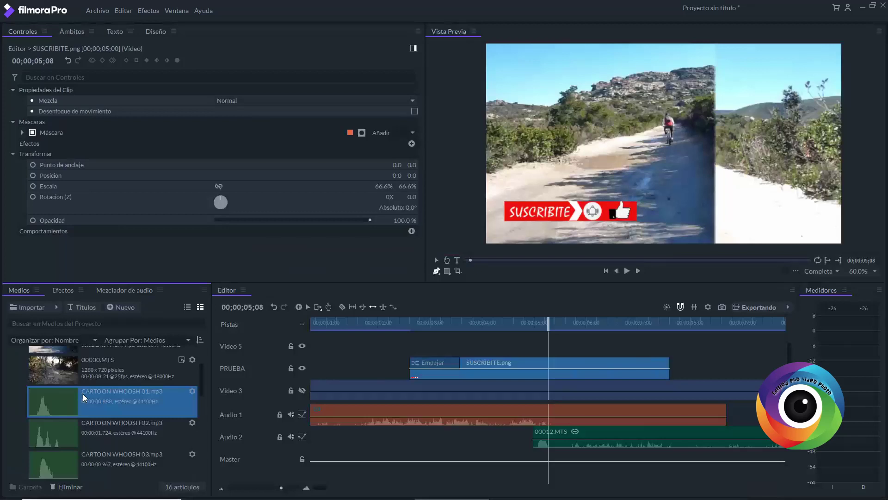
pyautogui.moveTo(79, 399); pyautogui.dragTo(424, 445)
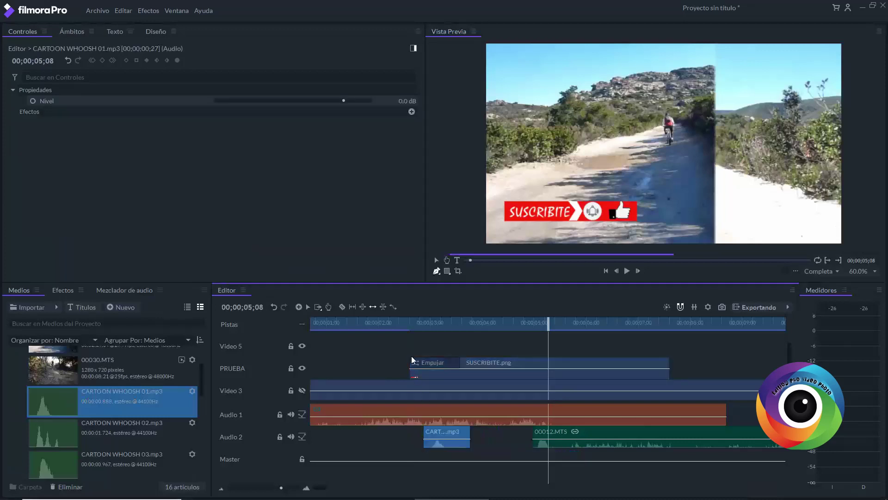
pyautogui.click(409, 326)
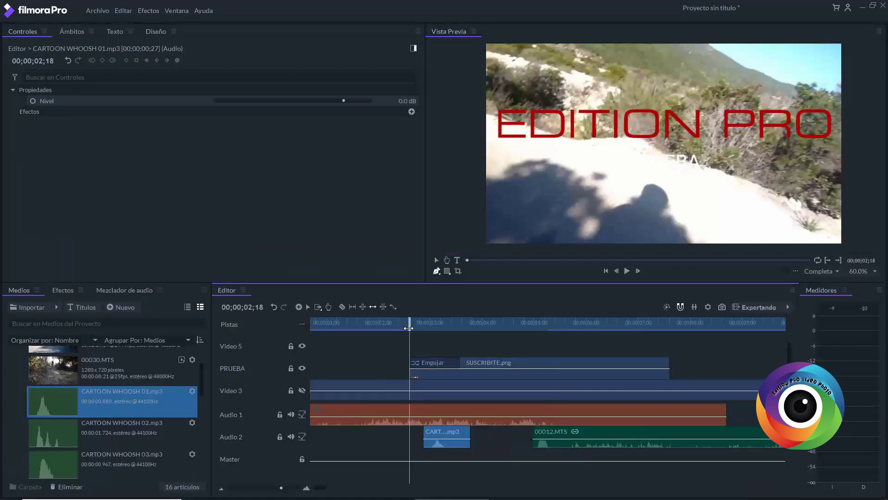
pyautogui.press('space')
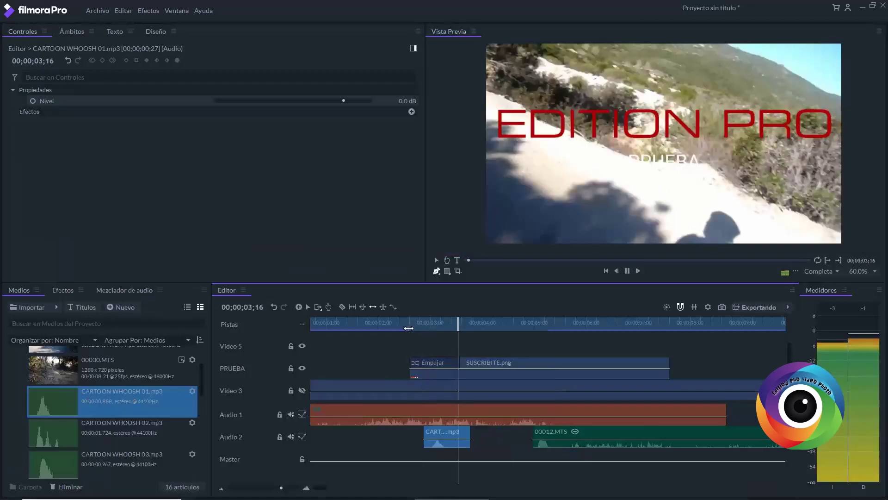
pyautogui.press('space')
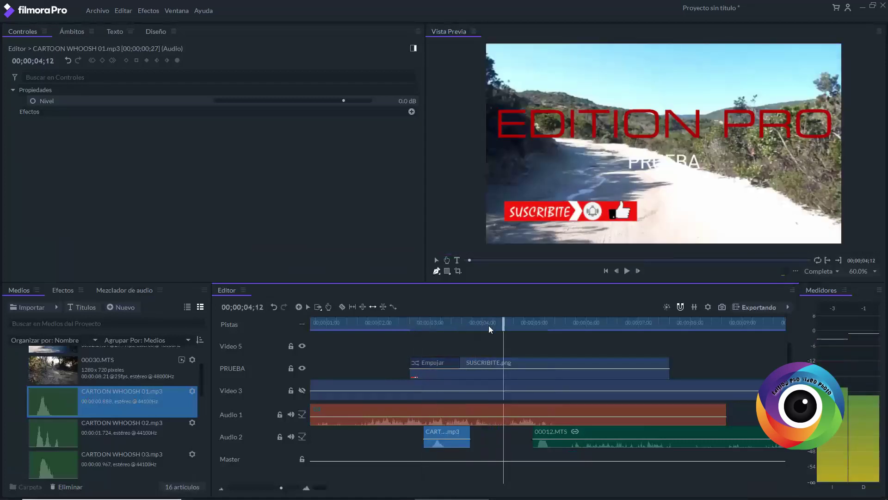
# Move CARTOON WHOOSH 01.mp3 on Audio 2 so it starts at 00;00;03;09, and play back the overlay's entrance.
pyautogui.moveTo(504, 325); pyautogui.dragTo(447, 328)
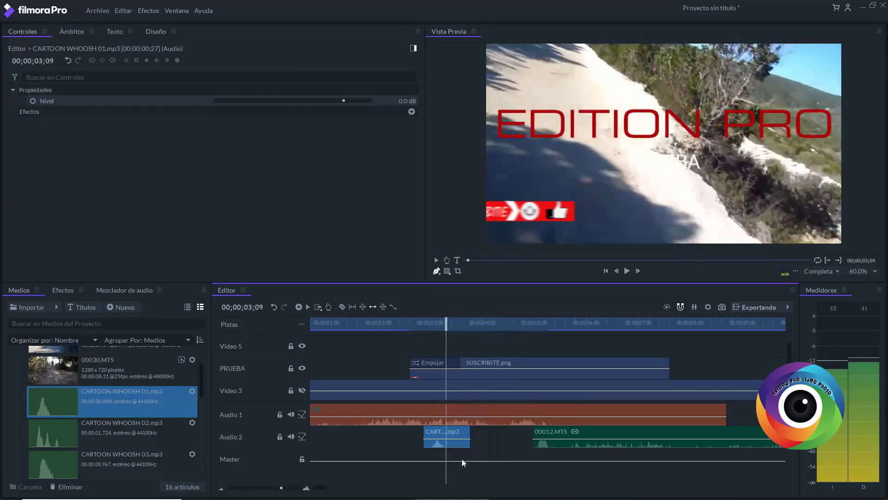
pyautogui.moveTo(457, 435); pyautogui.dragTo(477, 435)
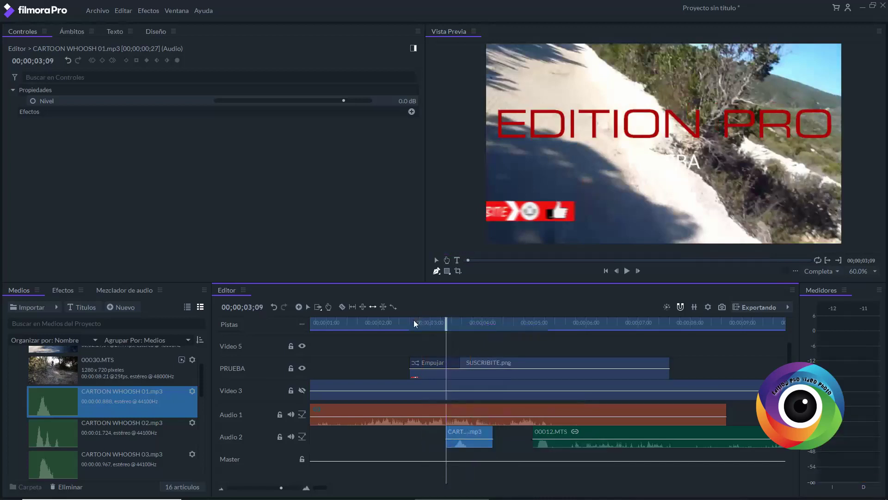
pyautogui.click(413, 320)
pyautogui.press('space')
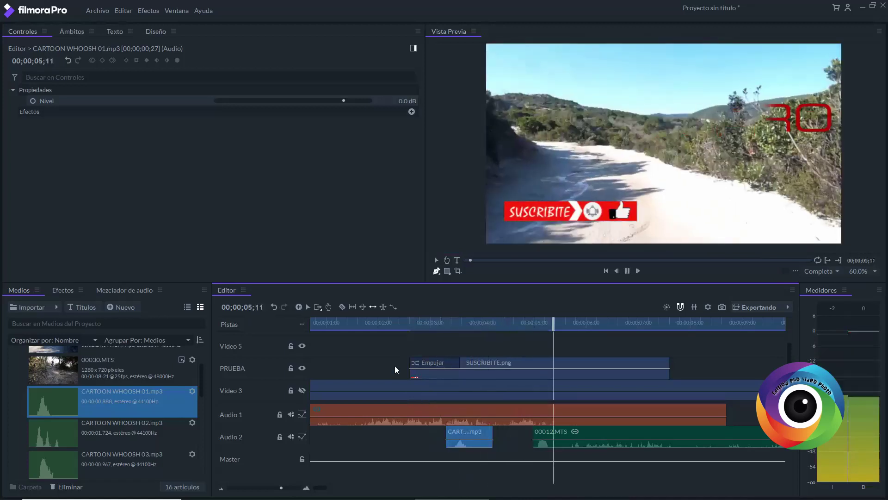
# Play the sequence from 00;00;01;09 to review the title, the SUSCRIBITE.png overlay and its whoosh sound together.
pyautogui.moveTo(337, 322); pyautogui.dragTo(343, 320)
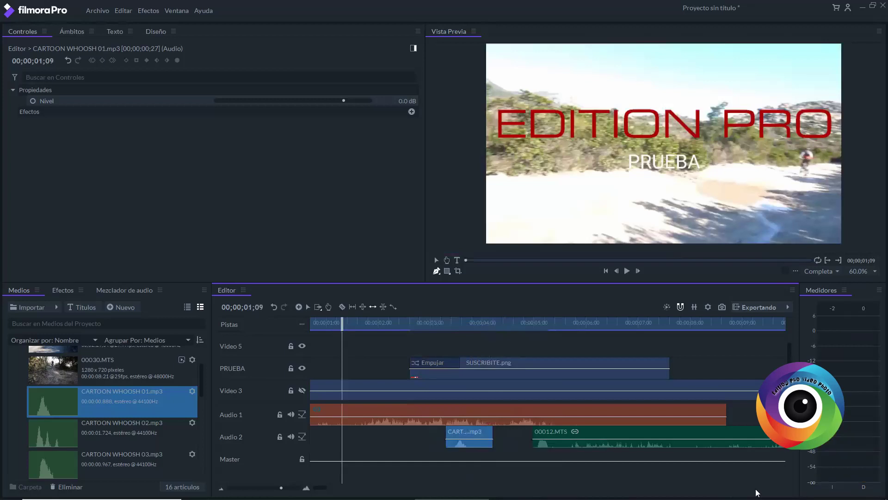
pyautogui.press('space')
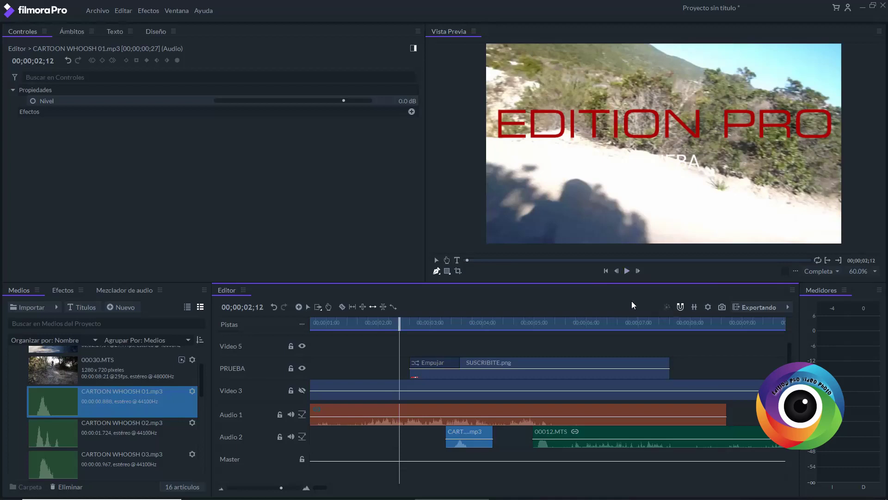
pyautogui.click(628, 272)
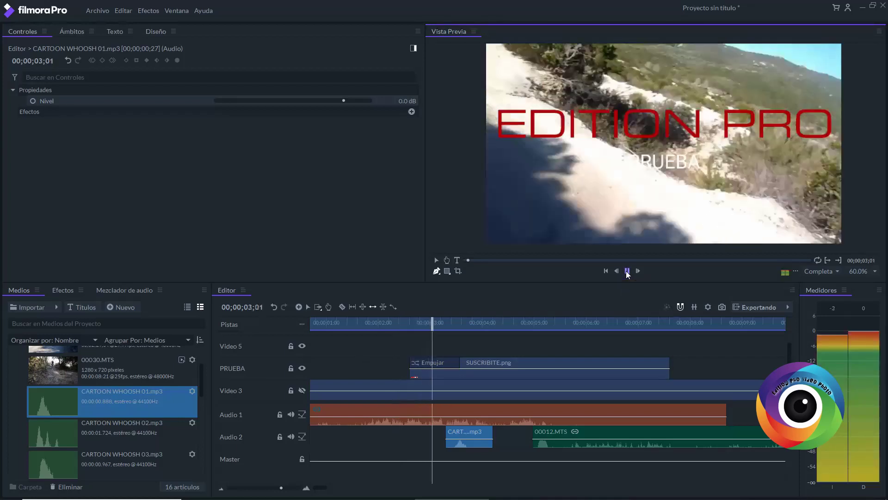
pyautogui.click(627, 271)
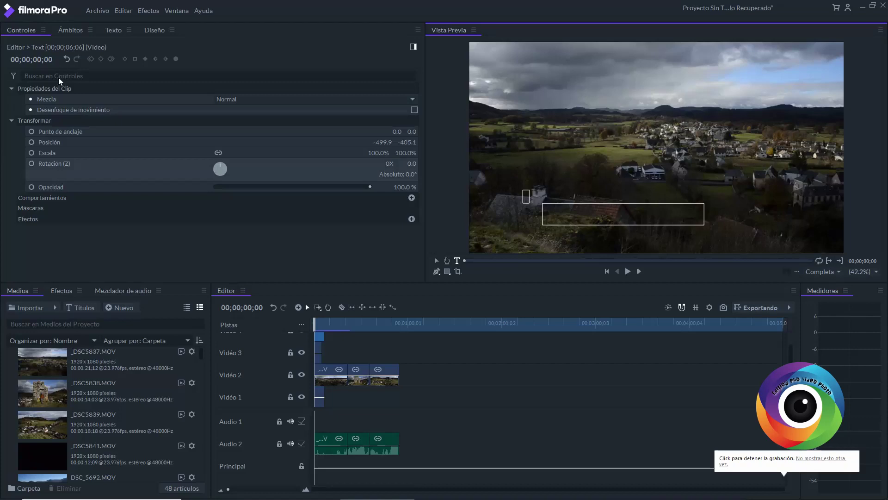
# Export the recovered project with the watermark to PRUEBA.mp4 and open the list of export presets.
pyautogui.click(774, 309)
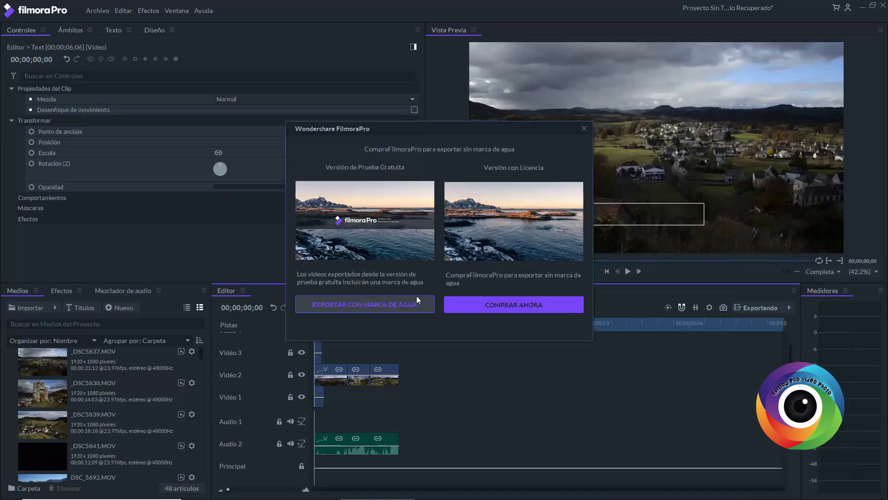
pyautogui.click(388, 309)
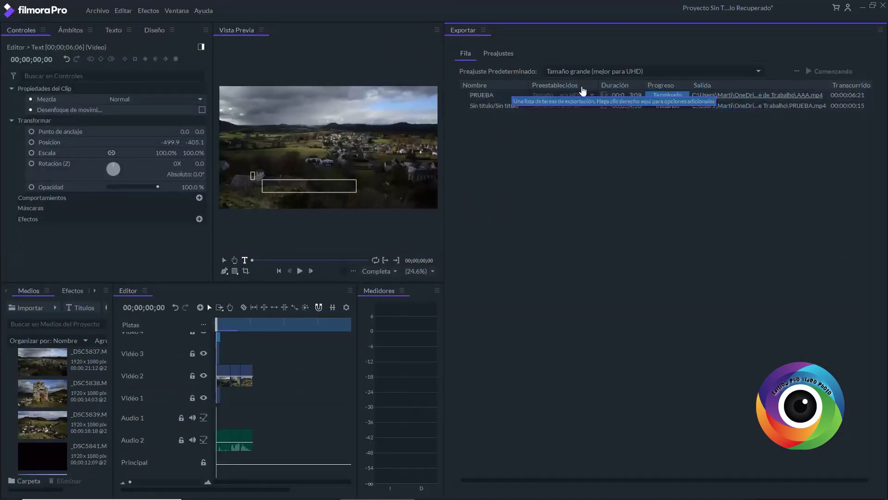
pyautogui.click(497, 54)
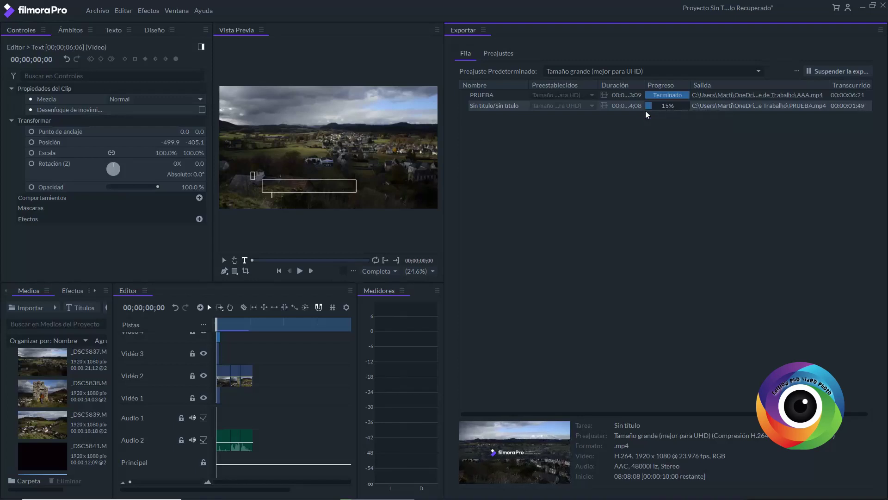
pyautogui.click(498, 54)
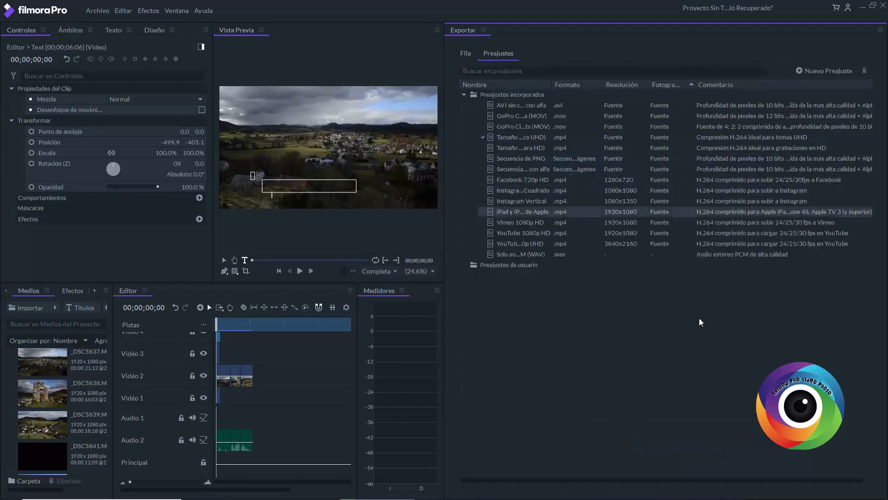